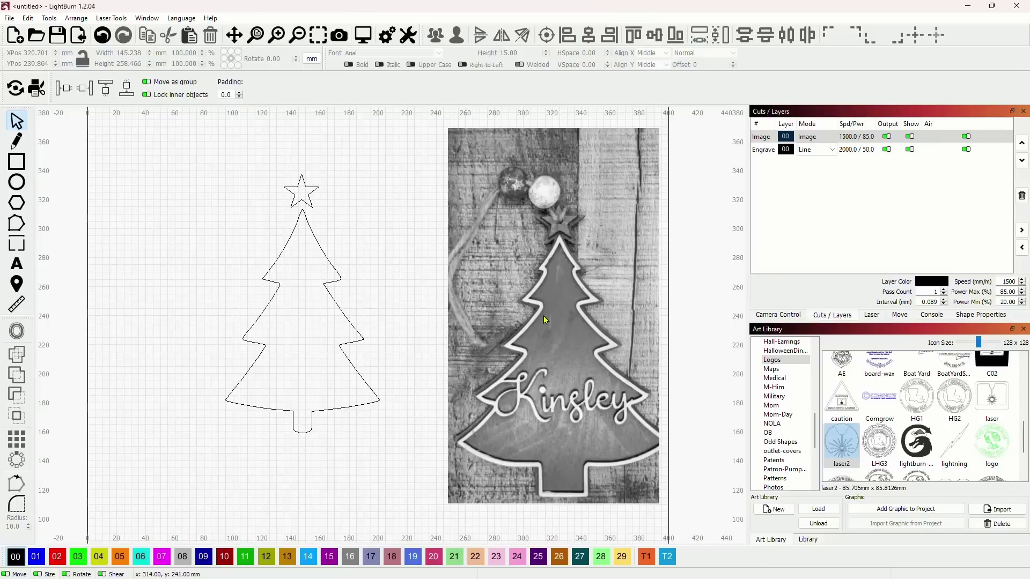
# Trace the upper right side of the photo's tree with straight segments, from the tip through the notch below the second branch tip.
pyautogui.click(16, 141)
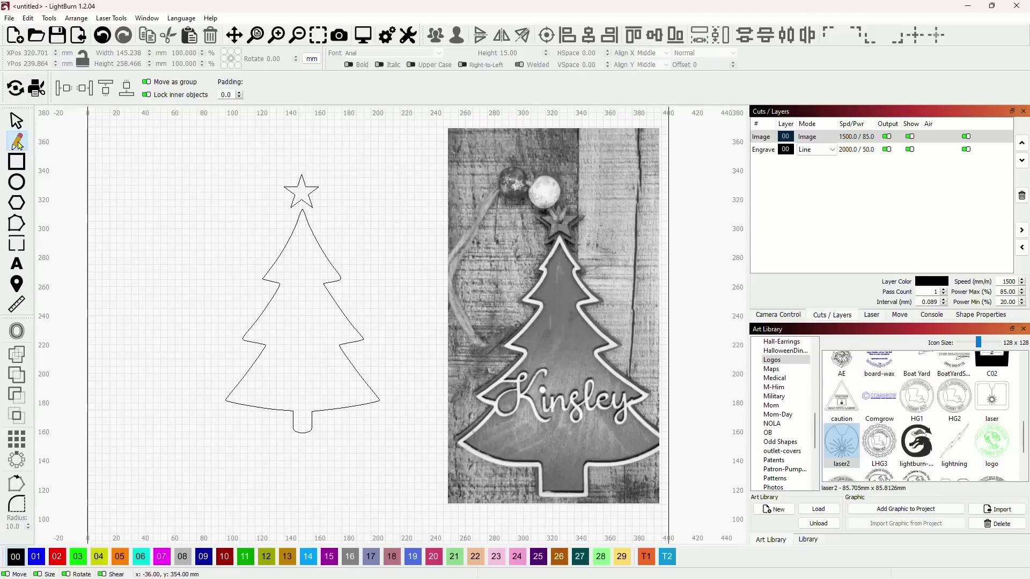
pyautogui.moveTo(536, 286); pyautogui.dragTo(488, 279)
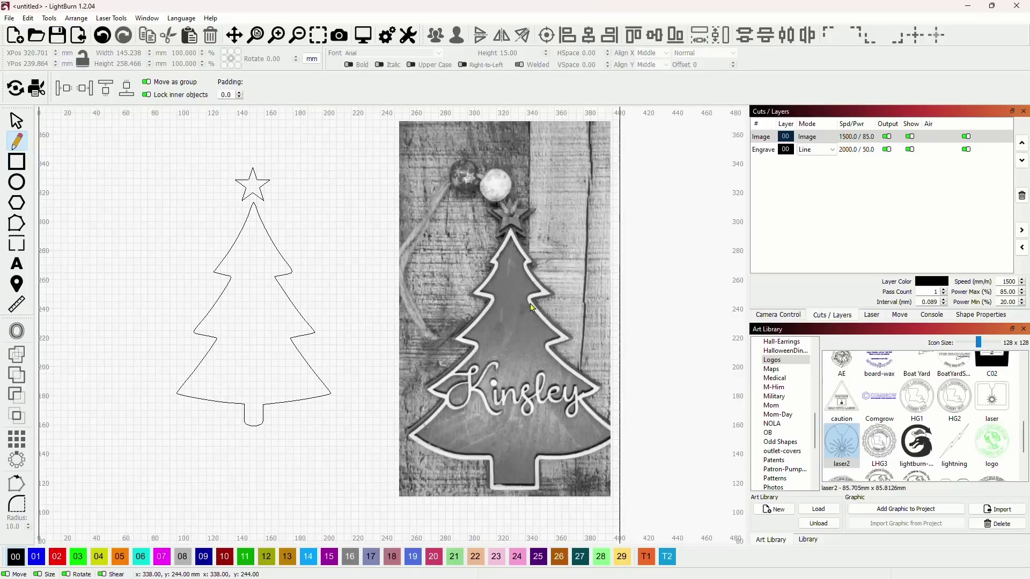
pyautogui.click(510, 232)
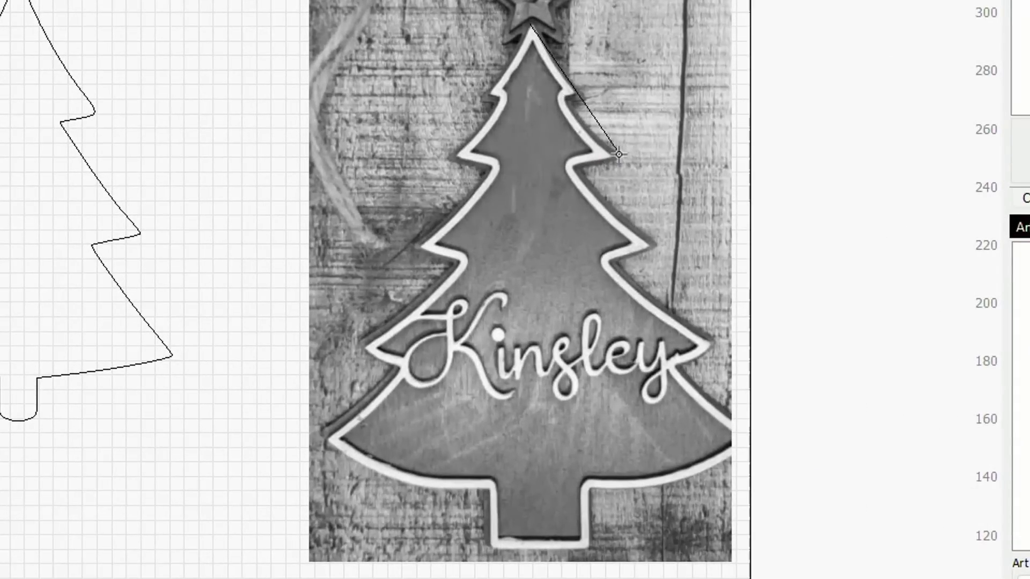
pyautogui.click(619, 157)
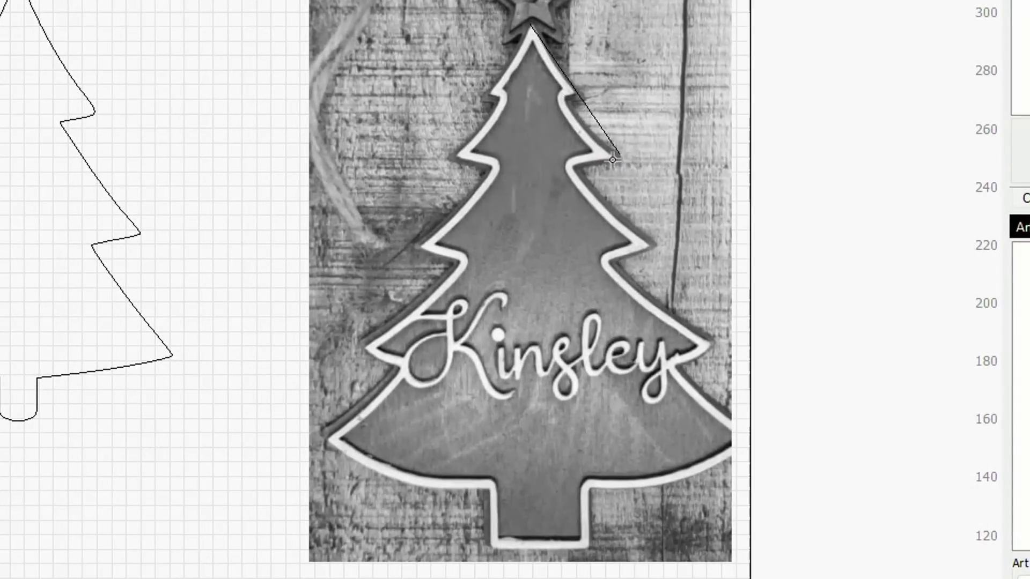
pyautogui.click(570, 168)
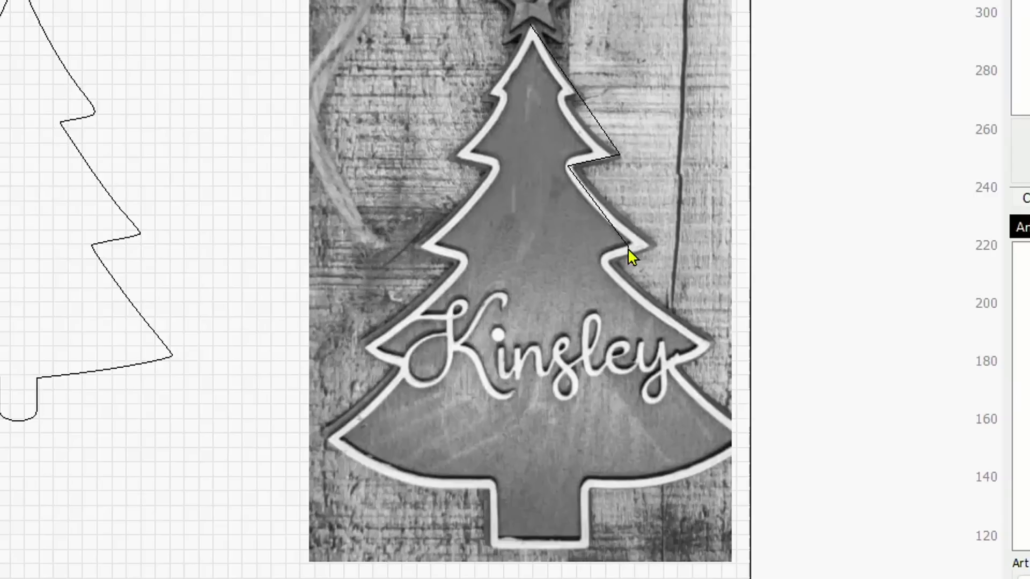
pyautogui.click(655, 265)
pyautogui.click(609, 283)
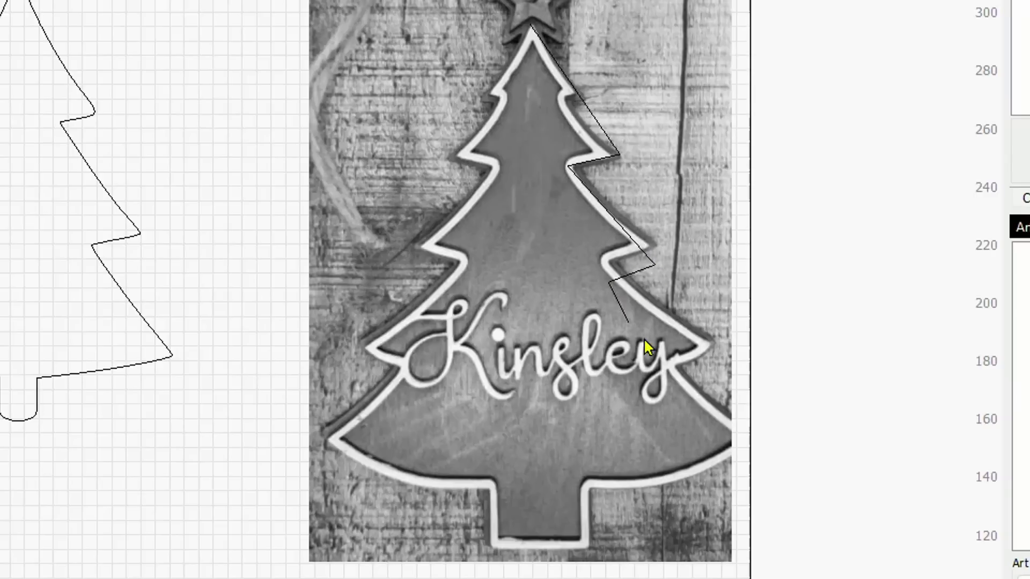
# Continue the traced outline around the two lowest right branches and the right half of the trunk, and end the line.
pyautogui.click(706, 364)
pyautogui.click(664, 384)
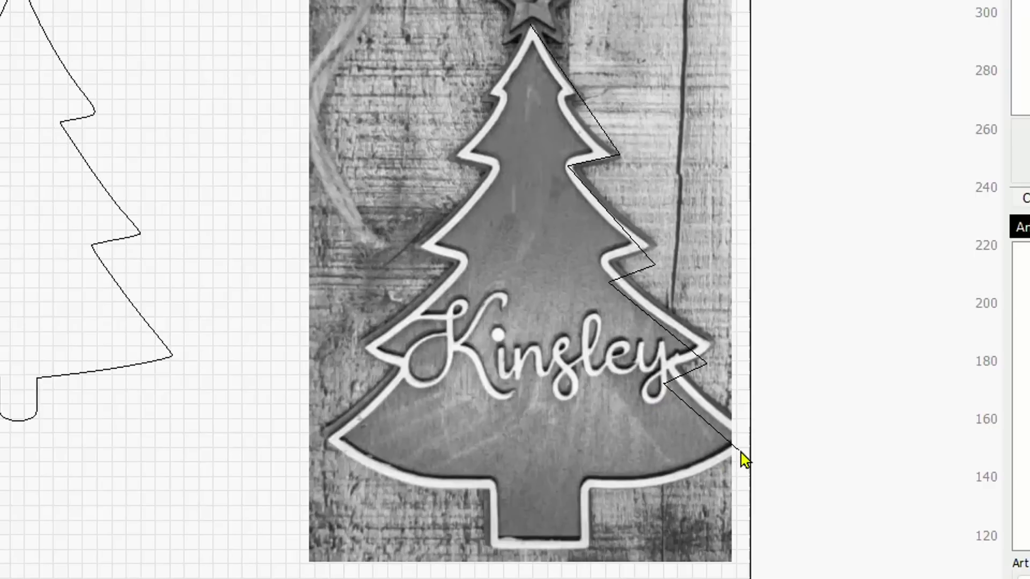
pyautogui.click(583, 468)
pyautogui.click(542, 541)
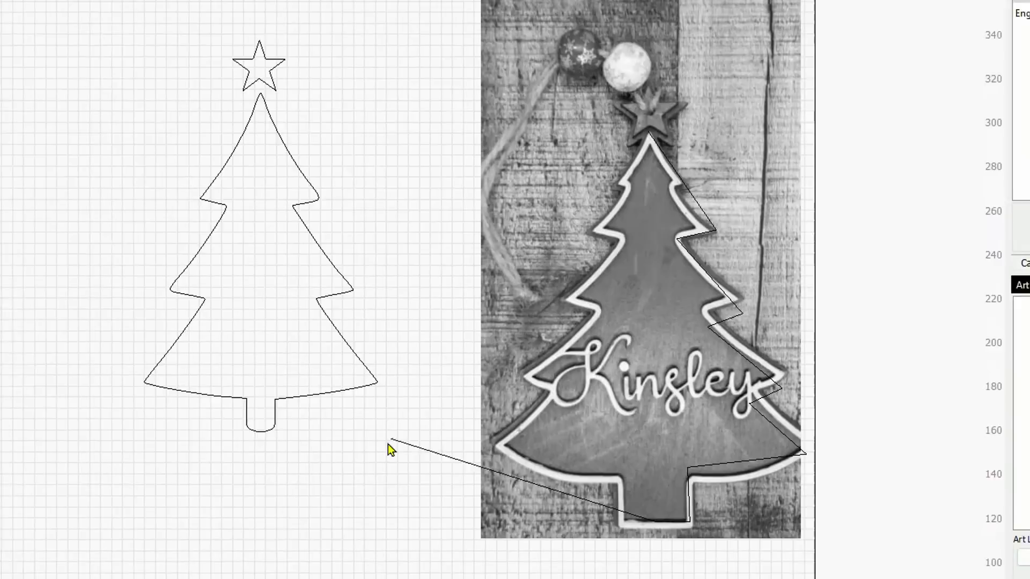
pyautogui.press('Escape')
pyautogui.press('Escape')
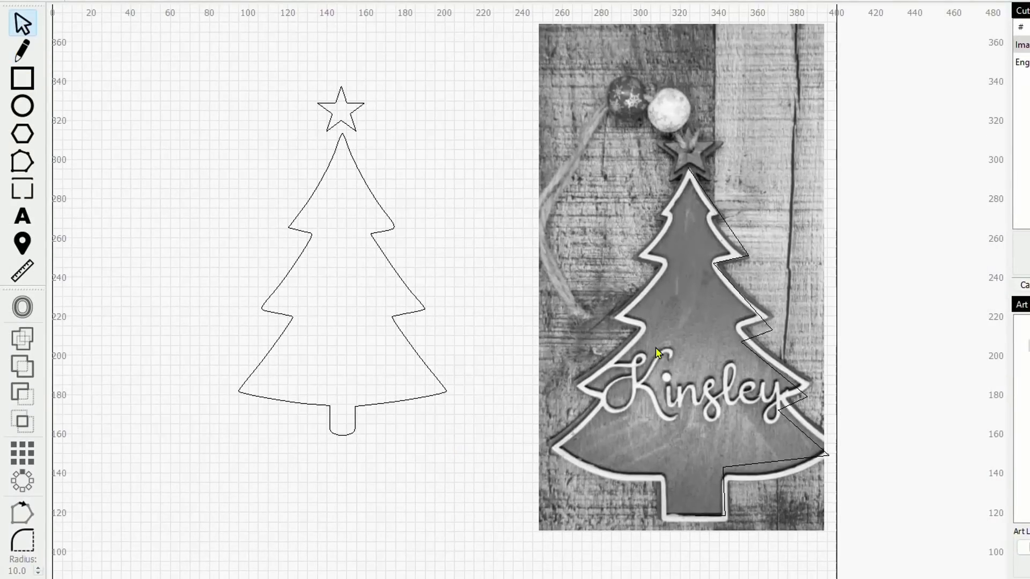
# Move the traced half outline off the photo to the empty area left of the existing vector tree.
pyautogui.click(756, 333)
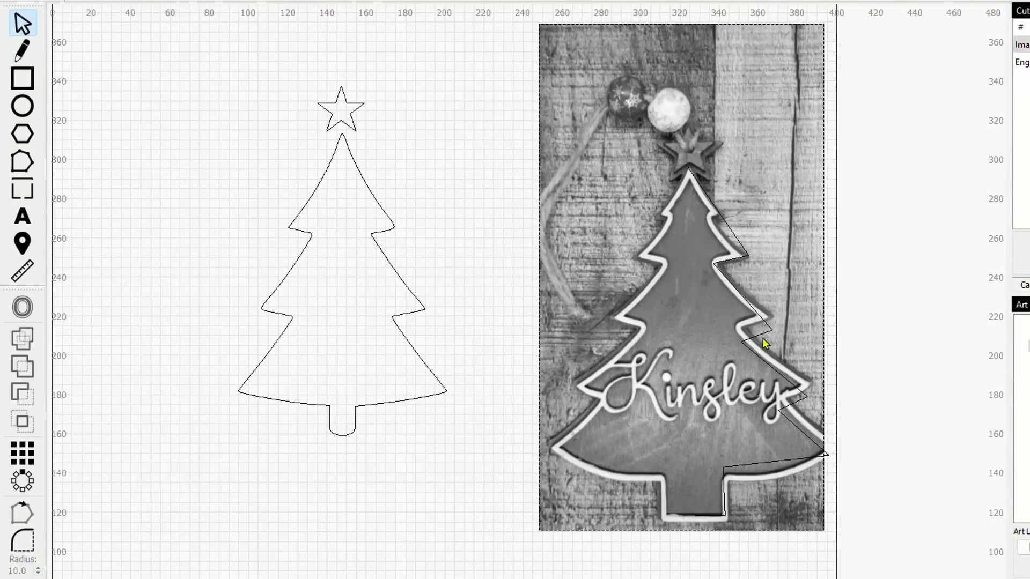
pyautogui.moveTo(764, 343)
pyautogui.mouseDown()
pyautogui.moveTo(545, 294)
pyautogui.moveTo(276, 257)
pyautogui.mouseUp()
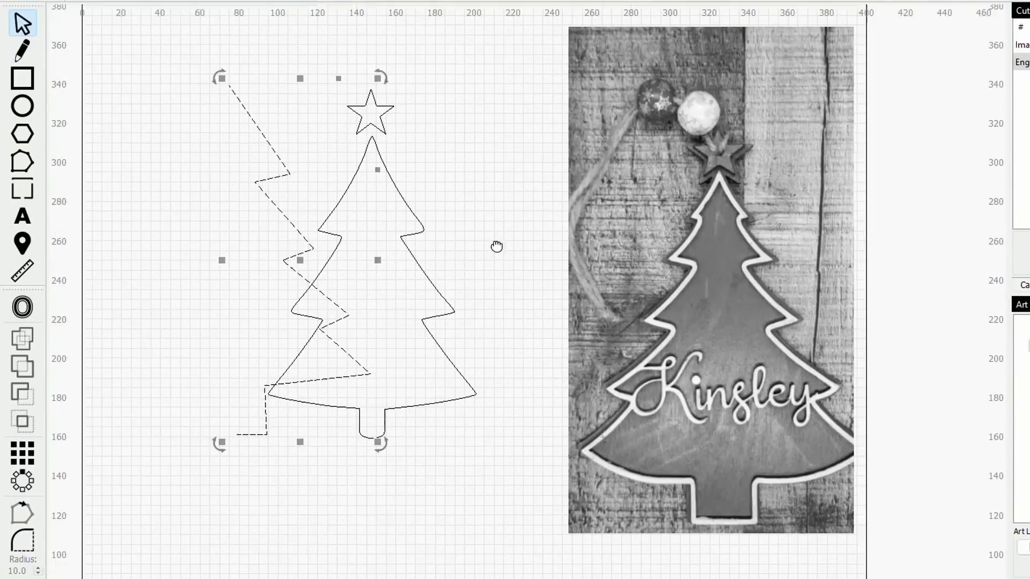
pyautogui.moveTo(497, 246); pyautogui.dragTo(778, 252)
pyautogui.moveTo(577, 276); pyautogui.dragTo(465, 295)
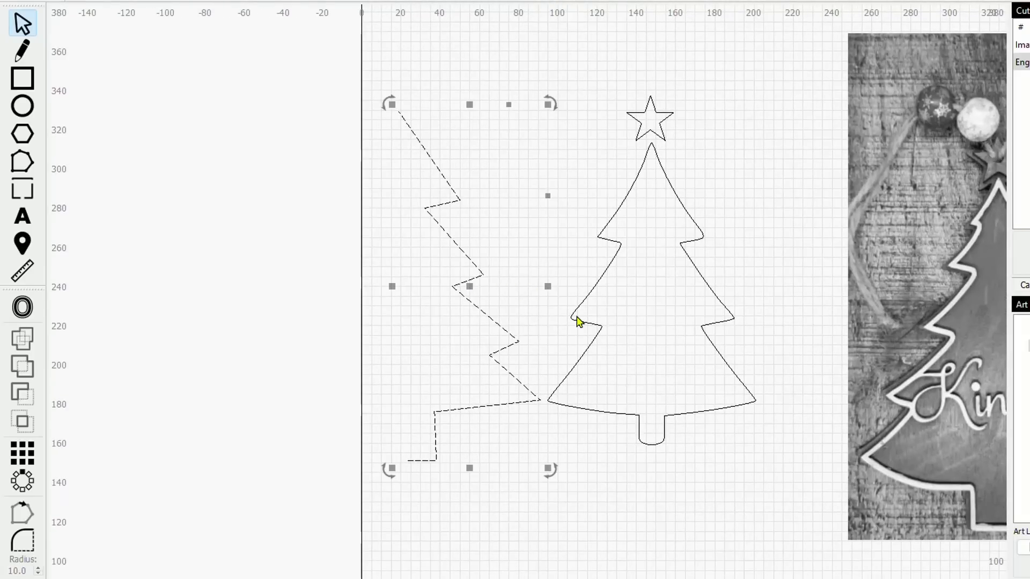
pyautogui.moveTo(573, 276); pyautogui.dragTo(550, 282)
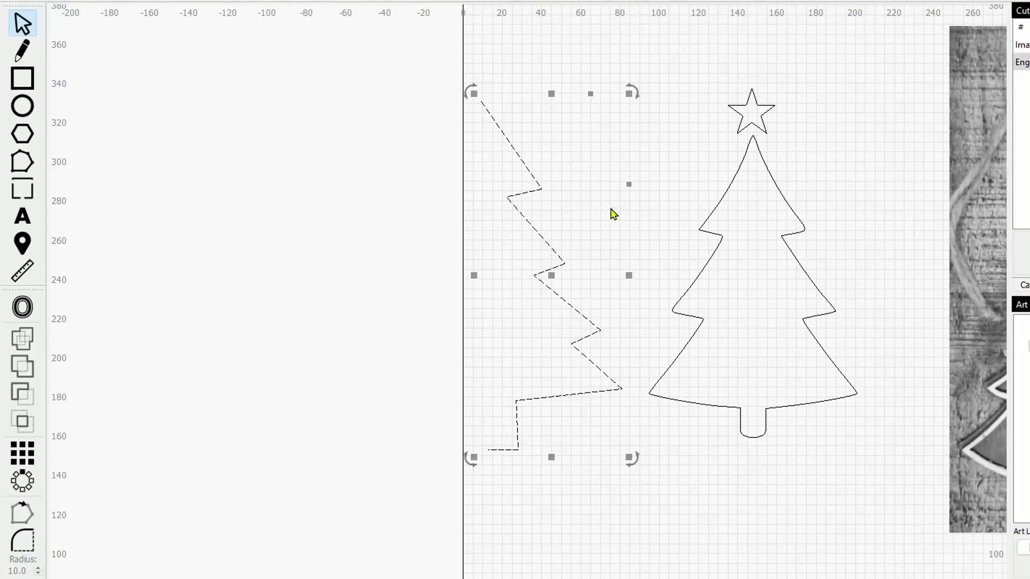
pyautogui.click(317, 196)
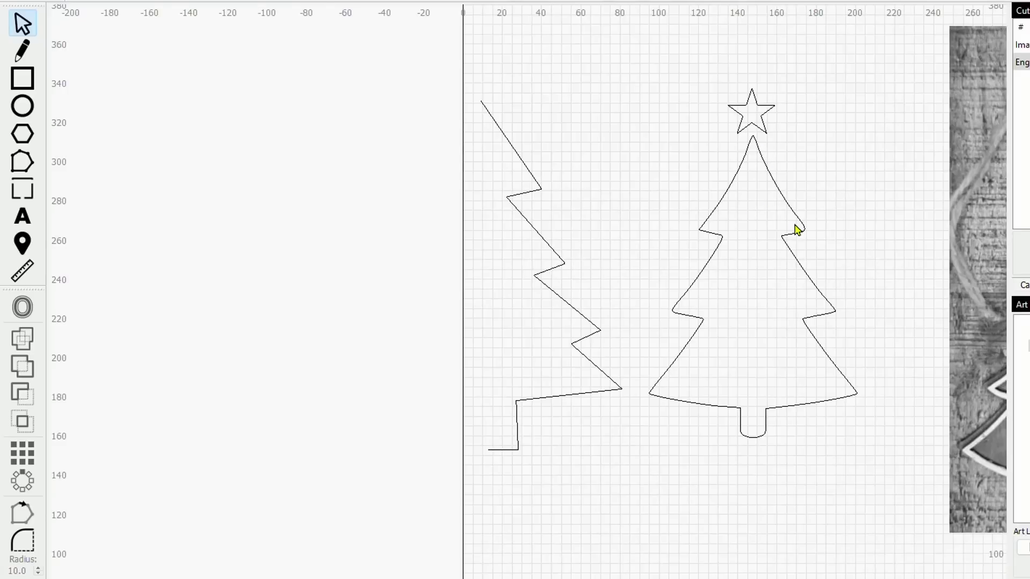
# Insert midpoint nodes on the long edges of the half-tree outline and smooth them into curves.
pyautogui.click(531, 211)
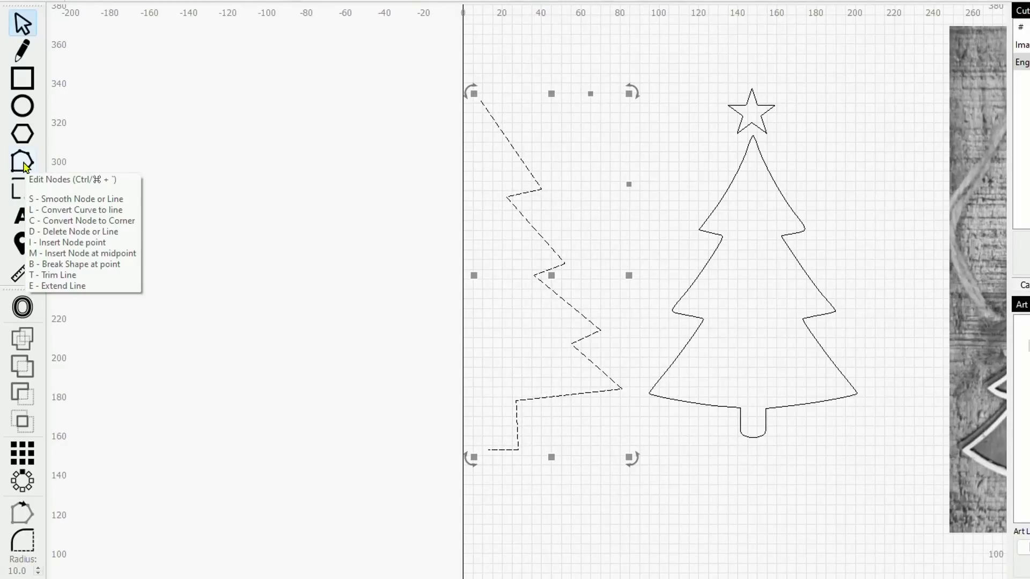
pyautogui.click(24, 165)
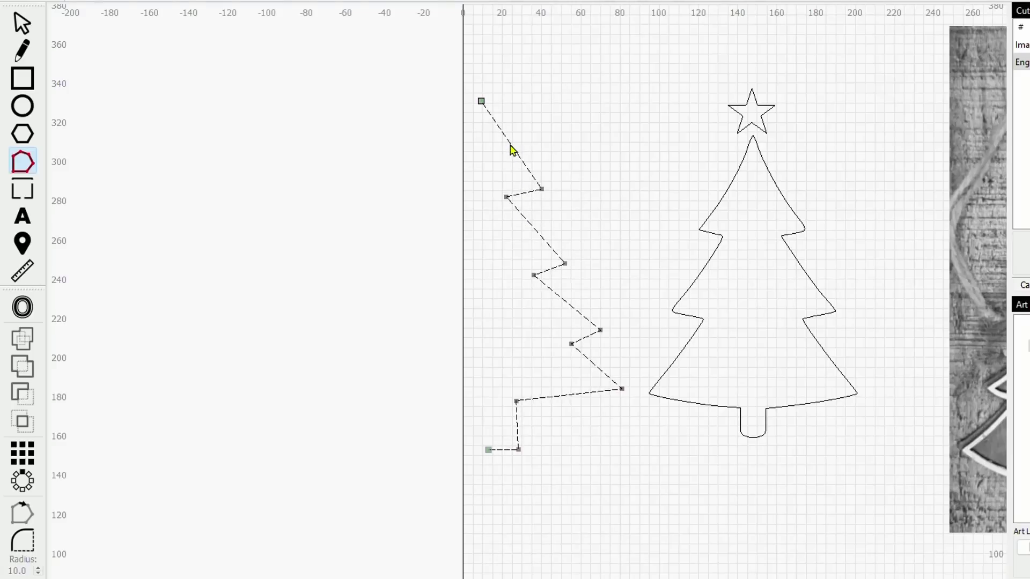
pyautogui.press('m')
pyautogui.press('s')
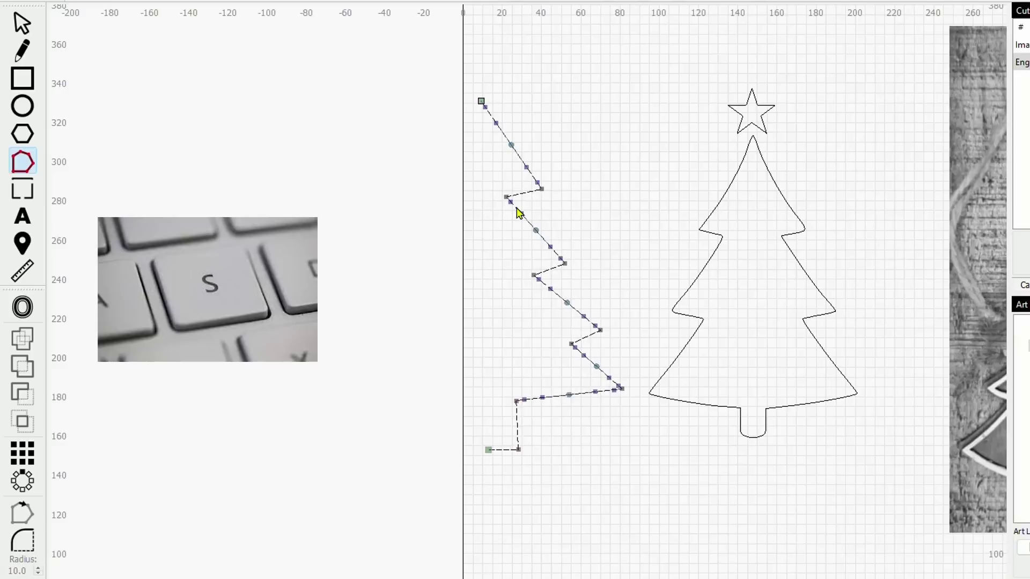
# Bend the long branch edges and the bottom edge into gentle curves by shifting their midpoint nodes, and finish node editing.
pyautogui.scroll(2, 519, 213)
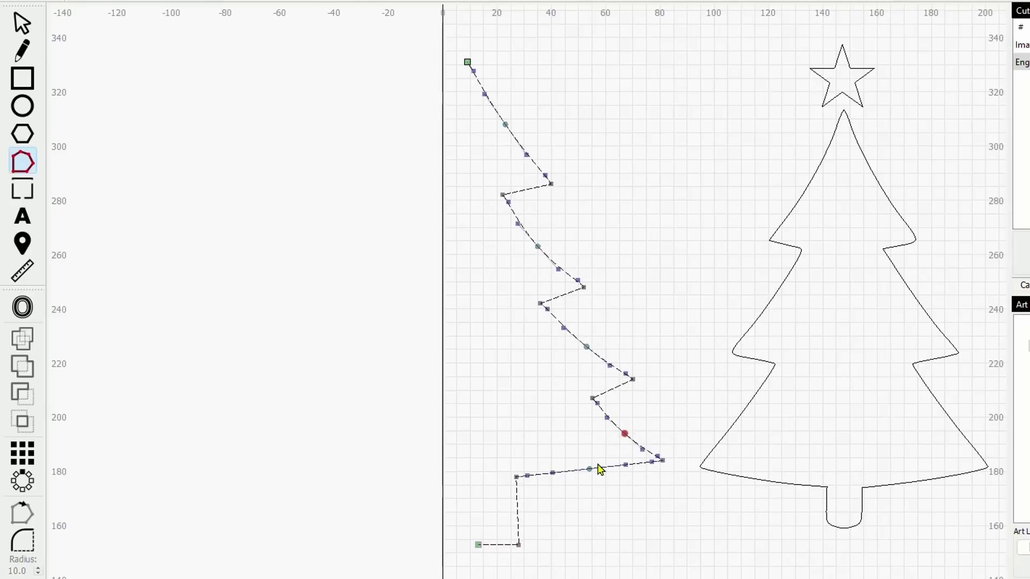
pyautogui.moveTo(592, 475); pyautogui.dragTo(592, 478)
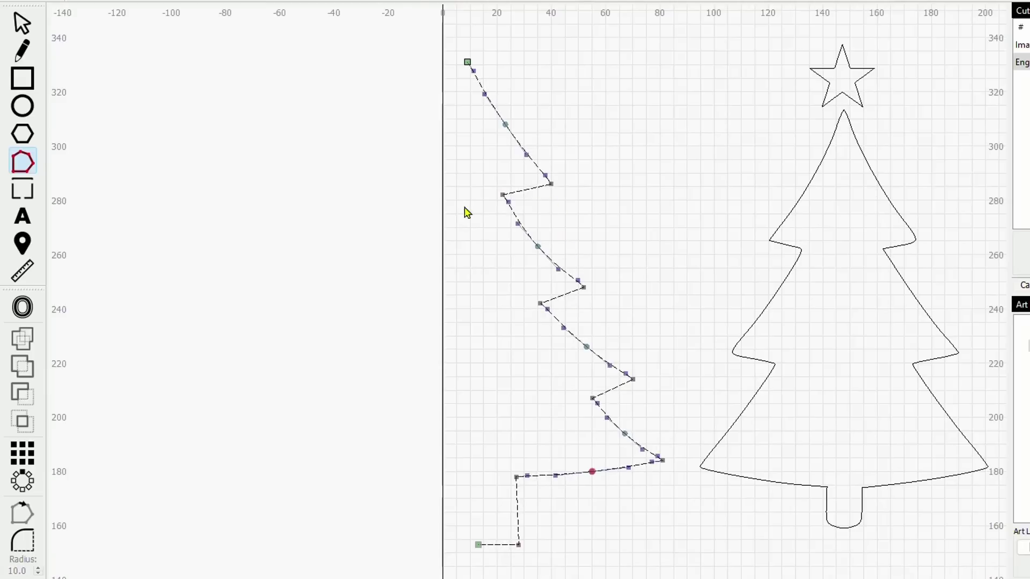
pyautogui.click(35, 26)
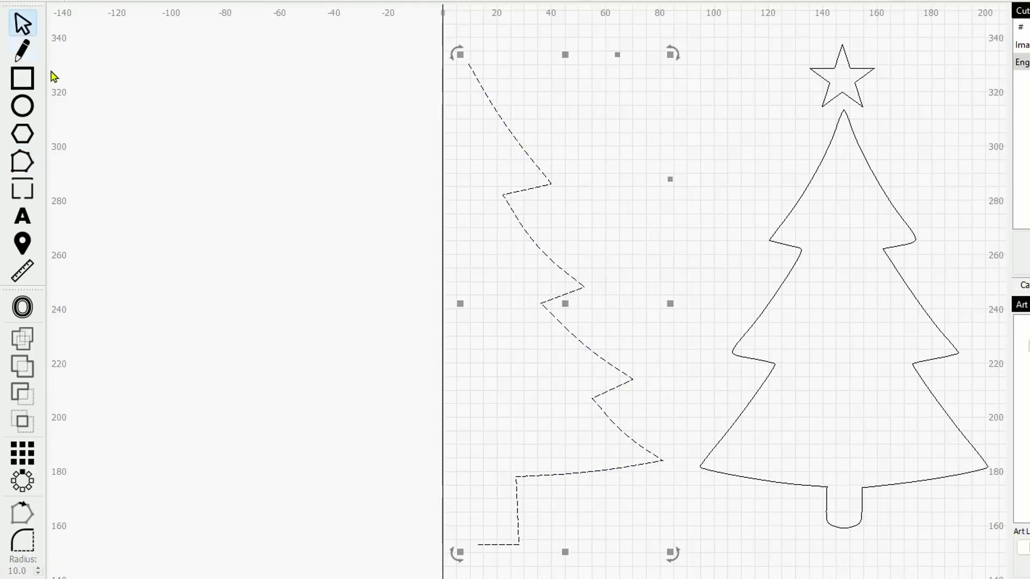
pyautogui.scroll(-2, 330, 282)
pyautogui.click(336, 283)
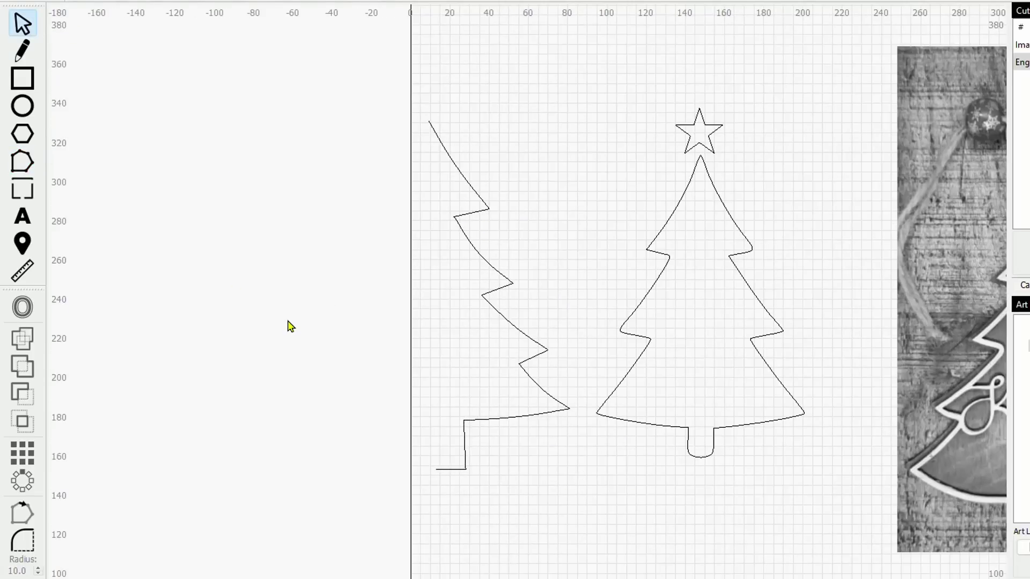
# Duplicate the half-tree outline in place and mirror the copy horizontally.
pyautogui.click(449, 243)
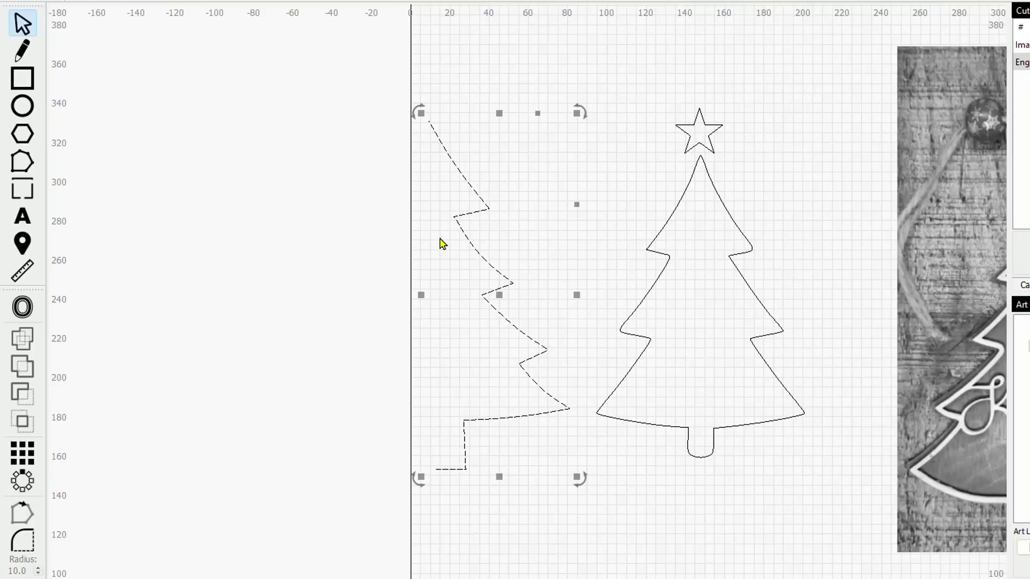
pyautogui.hotkey('ctrl', 'd')
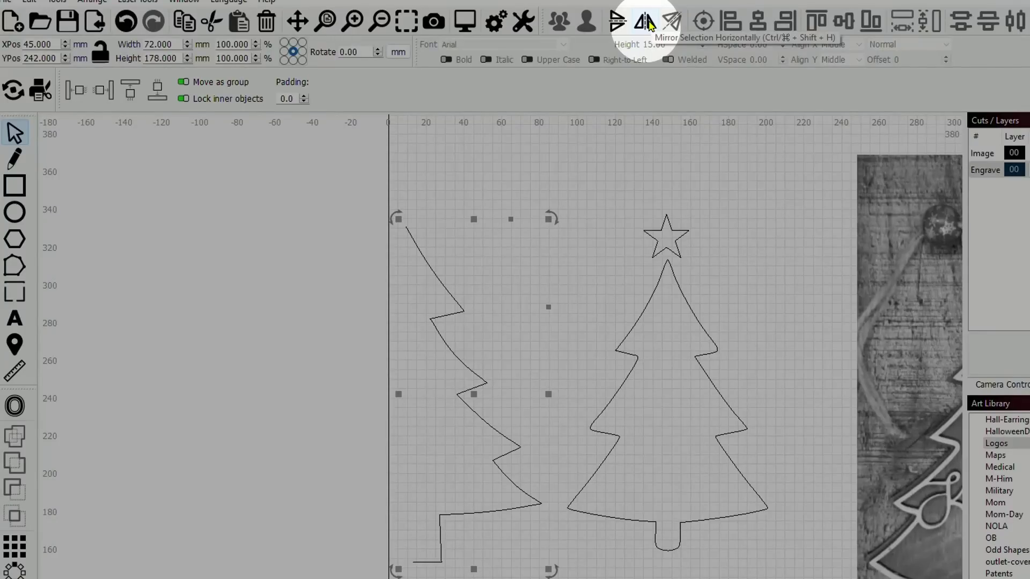
pyautogui.click(649, 24)
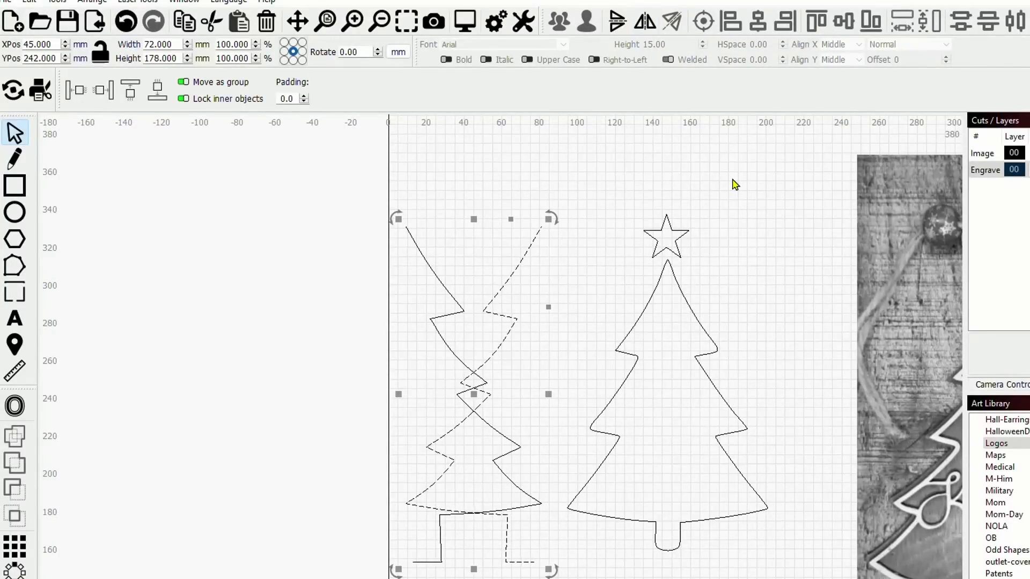
# Nudge the mirrored half left to an X position of -27.518 mm, lining up its tip with the original half's tip.
pyautogui.press('Left')
pyautogui.press('Left')
pyautogui.press('Left')
pyautogui.press('Left')
pyautogui.press('Left')
pyautogui.press('Left')
pyautogui.press('Left')
pyautogui.press('Left')
pyautogui.press('Left')
pyautogui.press('Left')
pyautogui.press('Left')
pyautogui.press('Left')
pyautogui.press('Left')
pyautogui.press('Left')
pyautogui.press('Left')
pyautogui.press('Left')
pyautogui.press('Left')
pyautogui.press('Left')
pyautogui.press('Left')
pyautogui.press('Left')
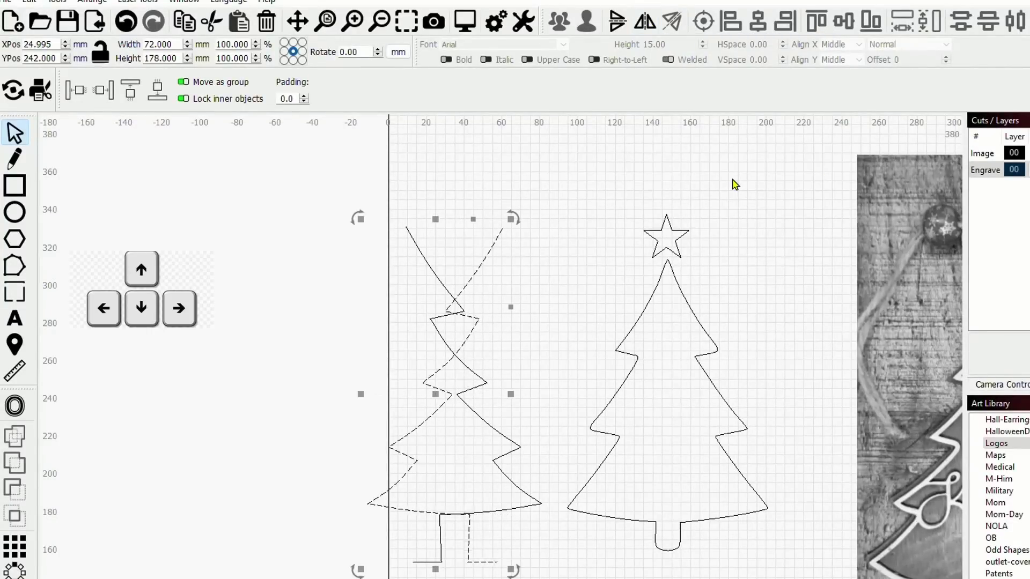
pyautogui.press('Left')
pyautogui.press('Left')
pyautogui.press('Left')
pyautogui.press('Left')
pyautogui.press('Left')
pyautogui.press('Left')
pyautogui.press('Left')
pyautogui.press('Left')
pyautogui.press('Left')
pyautogui.press('Left')
pyautogui.press('Left')
pyautogui.press('Left')
pyautogui.press('Left')
pyautogui.press('Left')
pyautogui.press('Left')
pyautogui.press('Left')
pyautogui.press('Left')
pyautogui.press('Left')
pyautogui.press('Left')
pyautogui.press('Left')
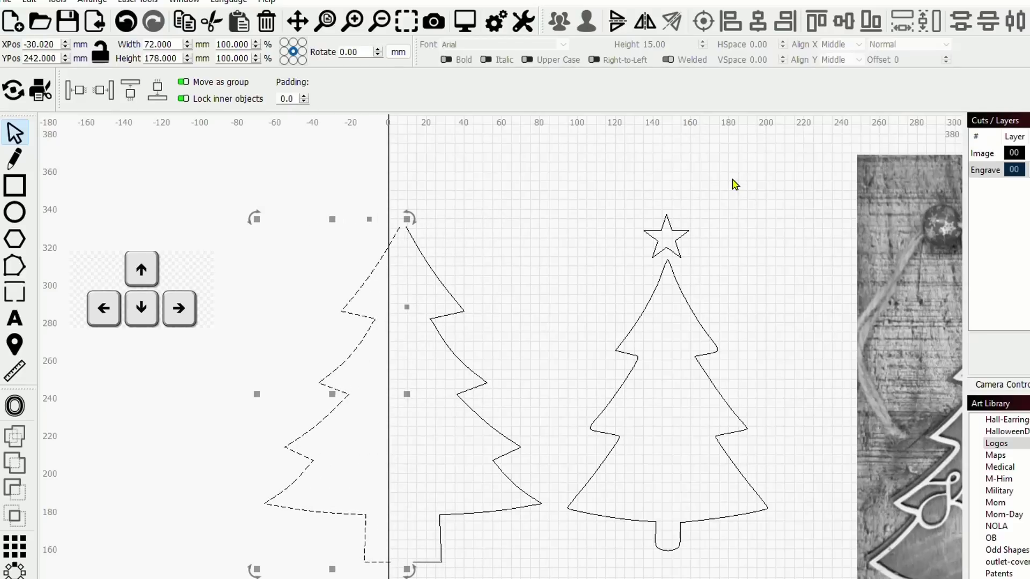
pyautogui.press('Right')
pyautogui.press('Right')
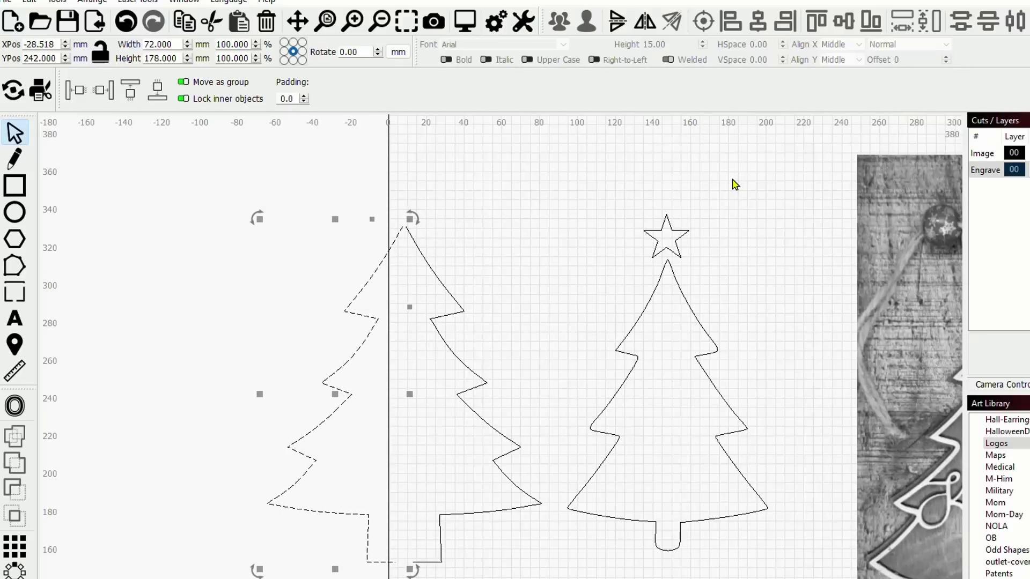
pyautogui.press('Right')
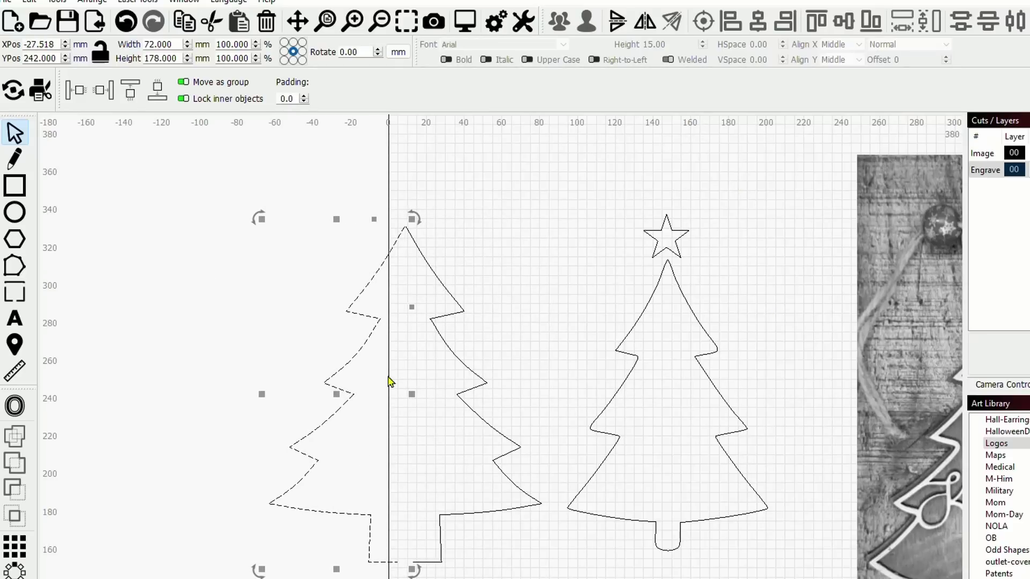
# Join the two halves at the treetop by snapping the mirrored half's end node onto the original's end node.
pyautogui.scroll(2, 535, 335)
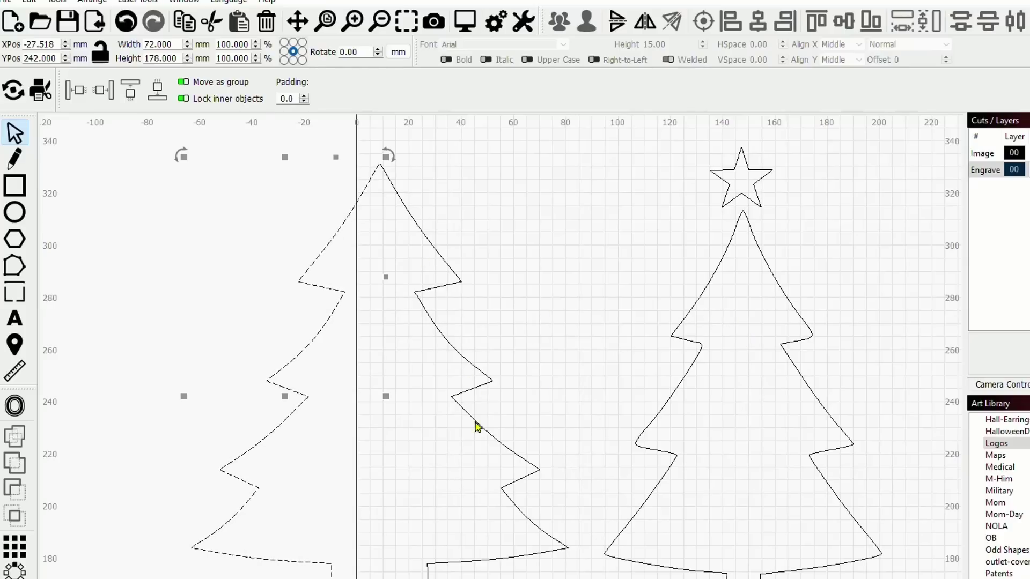
pyautogui.scroll(-1, 456, 429)
pyautogui.scroll(2, 373, 292)
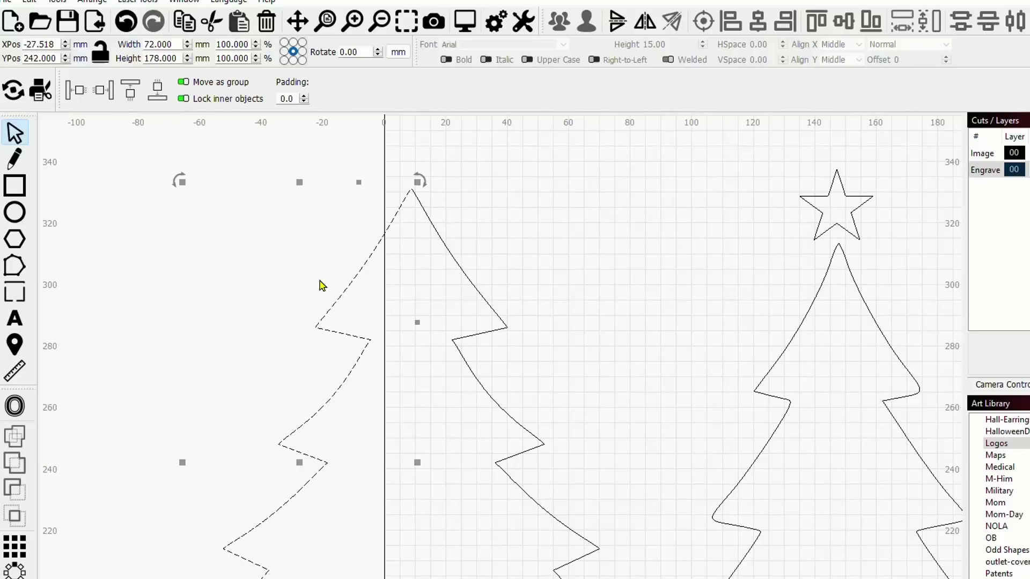
pyautogui.click(15, 270)
pyautogui.scroll(1, 411, 247)
pyautogui.scroll(3, 410, 190)
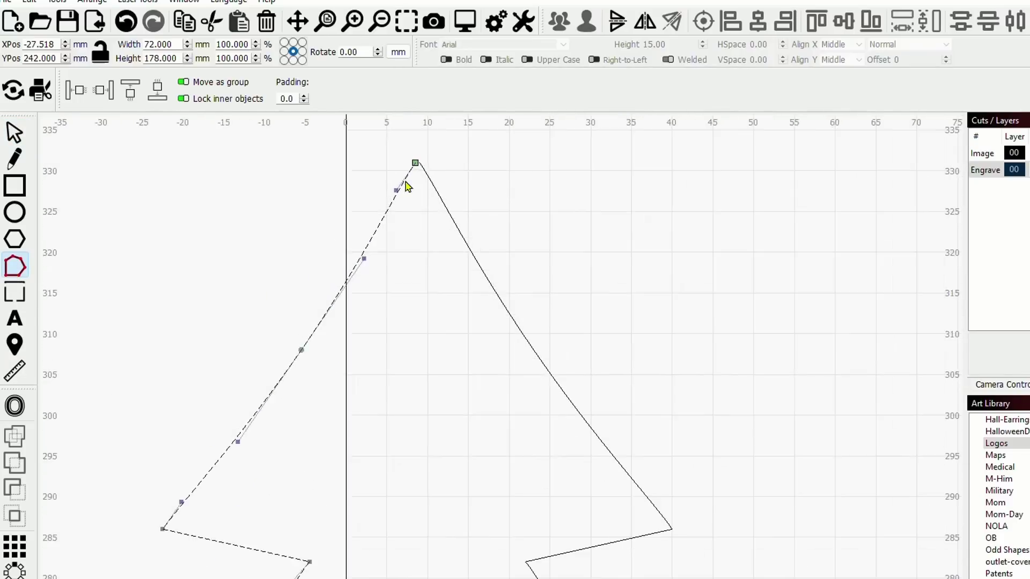
pyautogui.moveTo(413, 182); pyautogui.dragTo(408, 332)
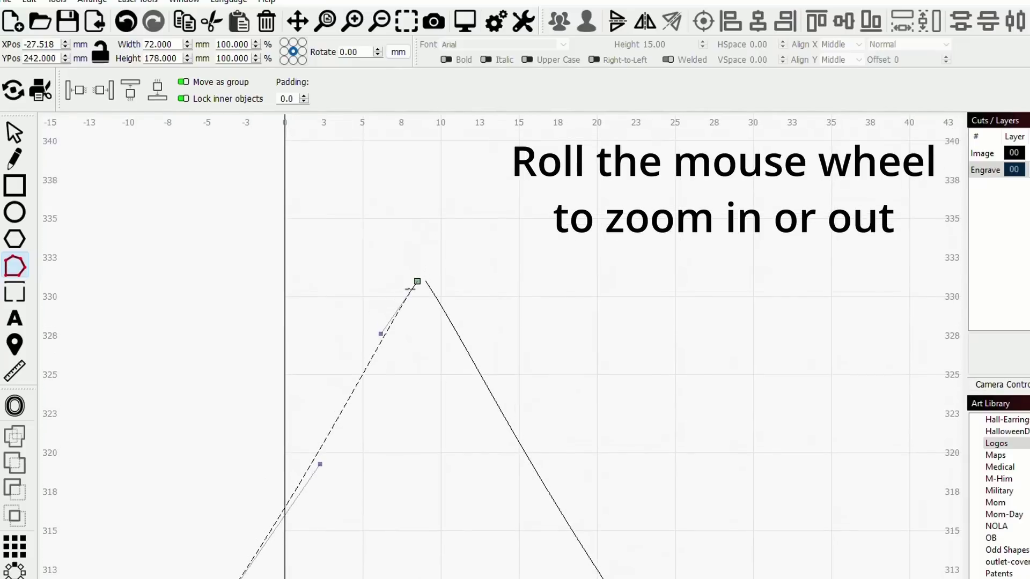
pyautogui.click(417, 281)
pyautogui.moveTo(417, 281); pyautogui.dragTo(426, 281)
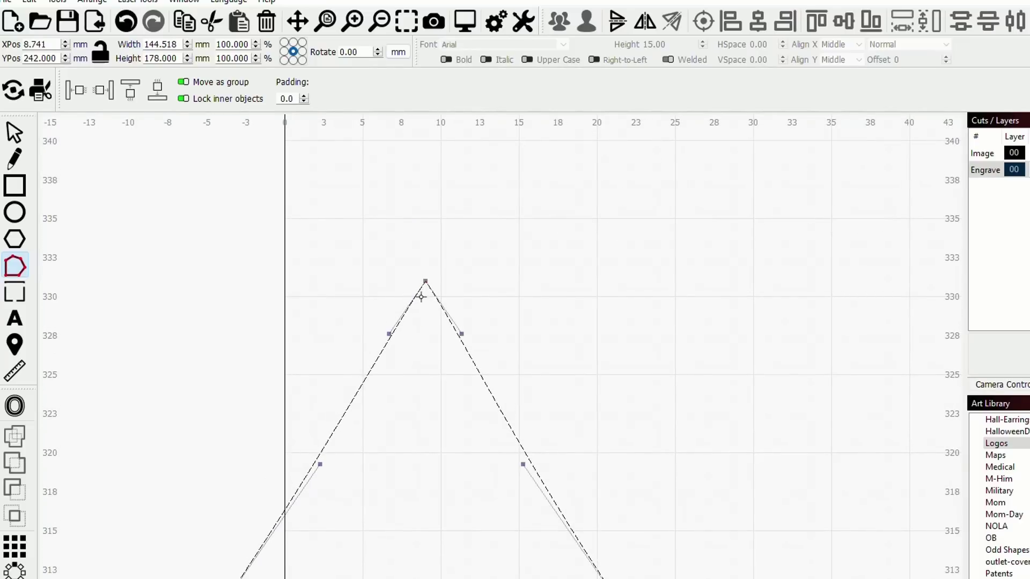
# Close the tree outline at the trunk's base by snapping the mirrored half's open end node onto the original half's end node.
pyautogui.scroll(-5, 461, 390)
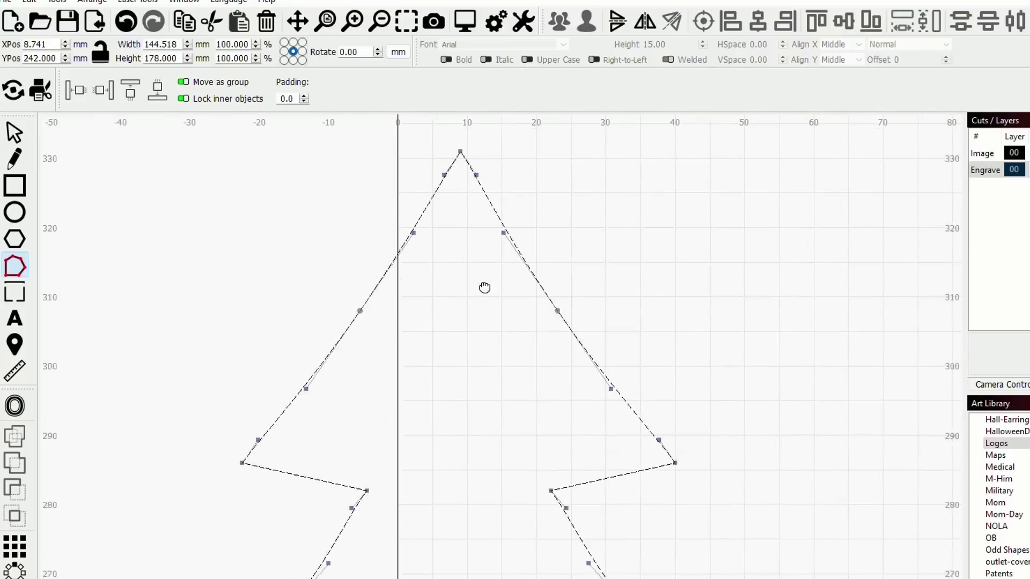
pyautogui.scroll(-3, 487, 570)
pyautogui.scroll(6, 499, 361)
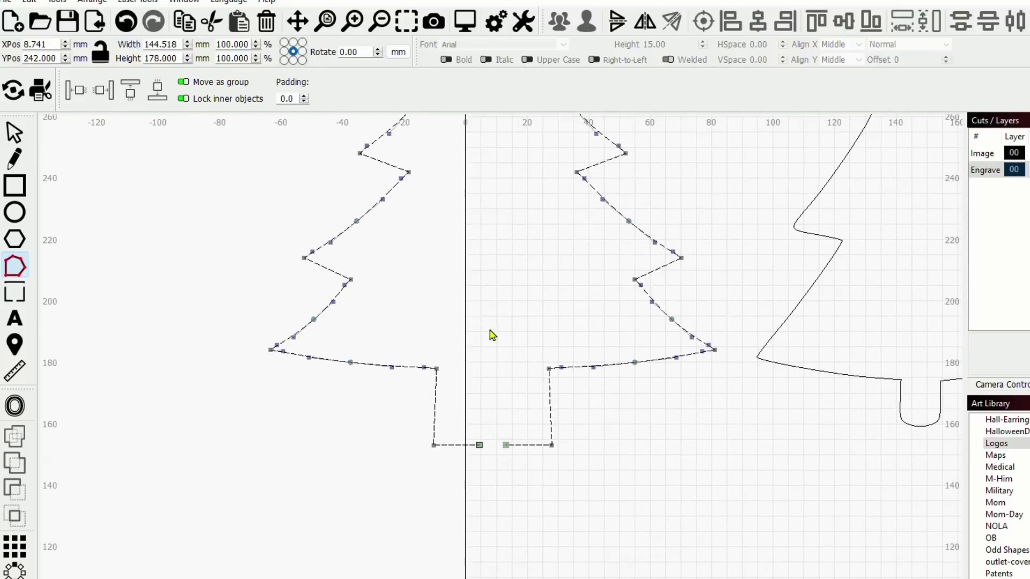
pyautogui.scroll(2, 497, 467)
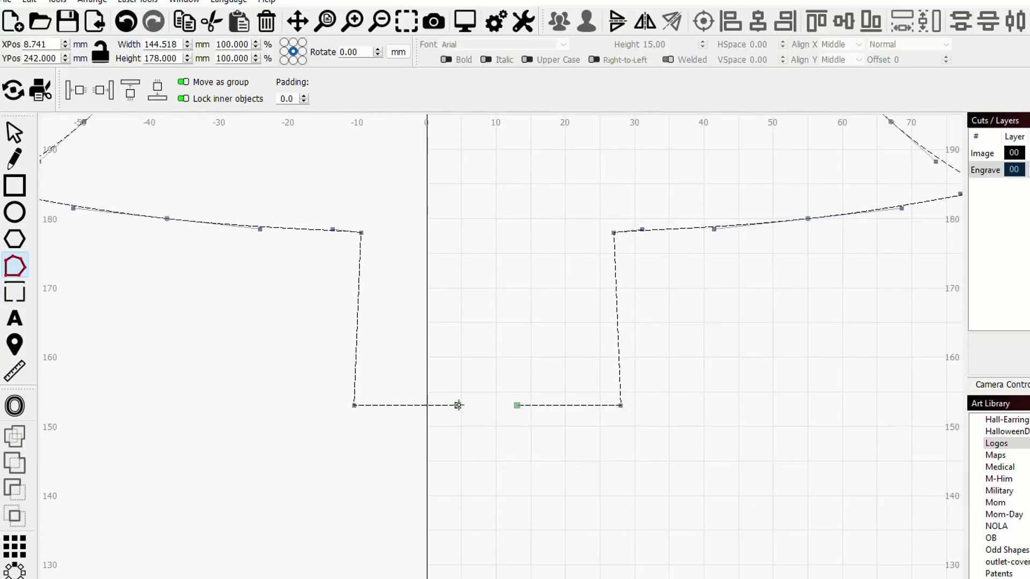
pyautogui.moveTo(459, 406); pyautogui.dragTo(516, 407)
# Shift the lower corner node of the mirrored side's trunk slightly inward along the base, and finish node editing.
pyautogui.moveTo(354, 405); pyautogui.dragTo(360, 410)
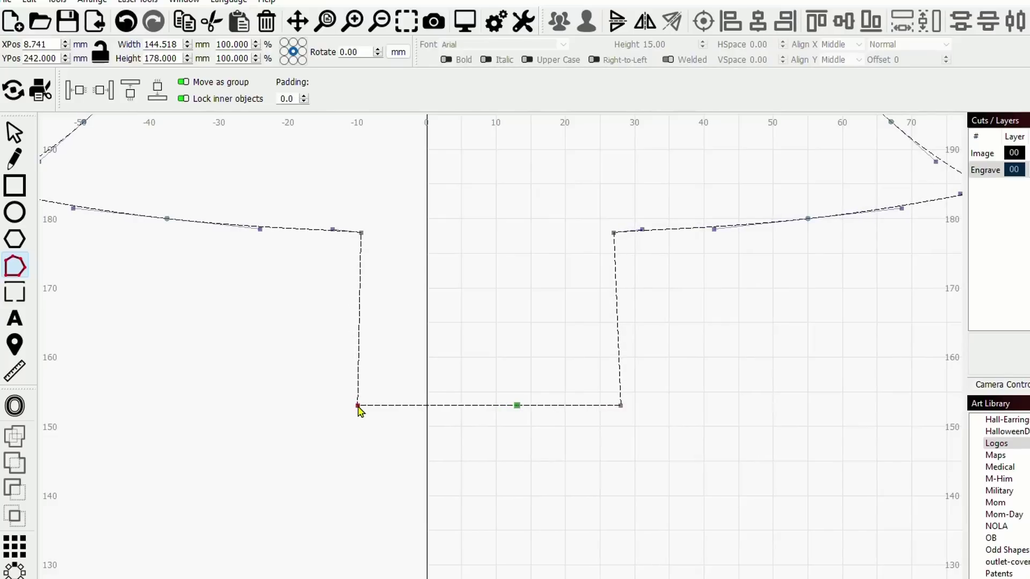
pyautogui.scroll(-8, 491, 324)
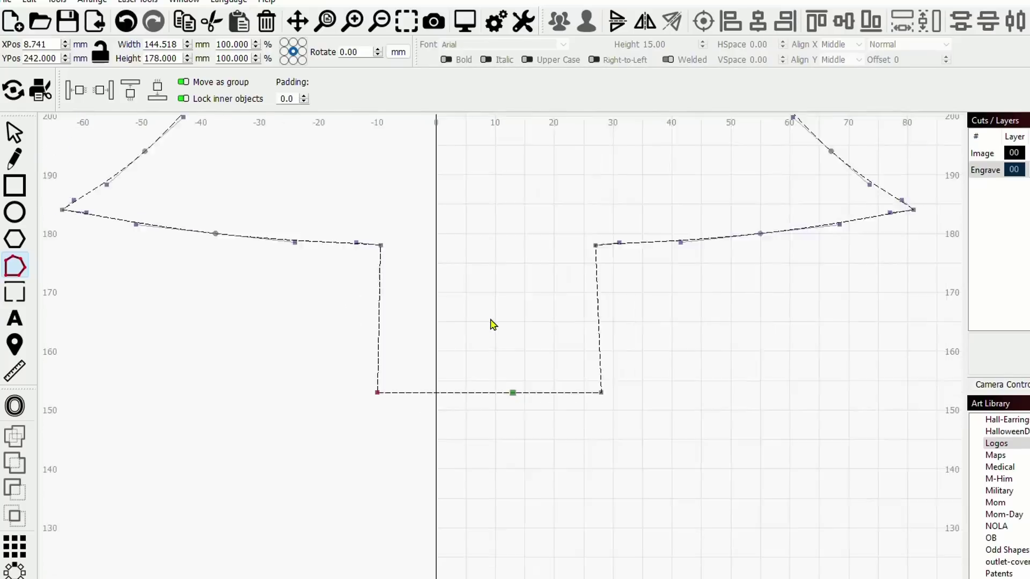
pyautogui.scroll(-3, 492, 324)
pyautogui.scroll(3, 464, 330)
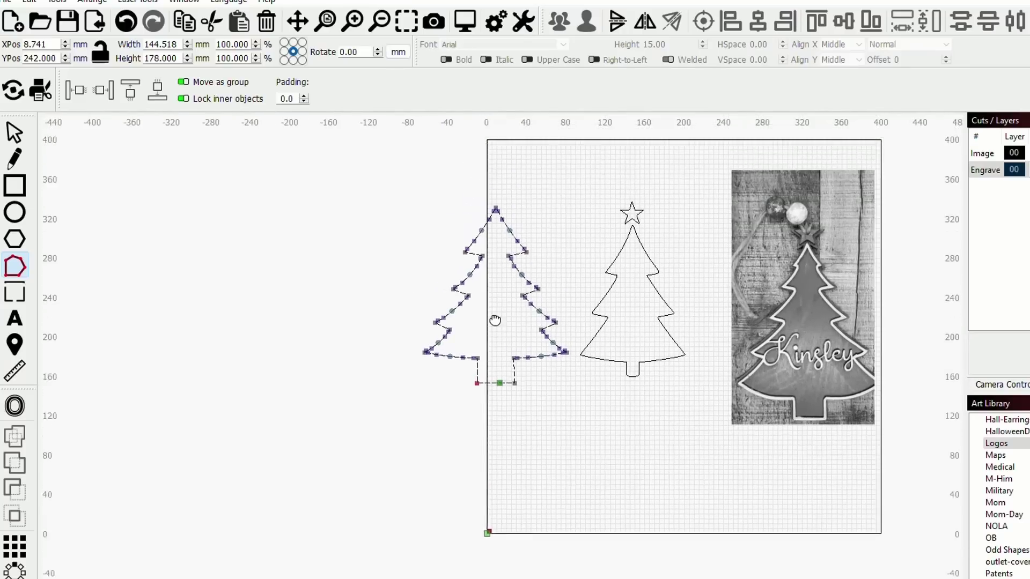
pyautogui.scroll(5, 464, 331)
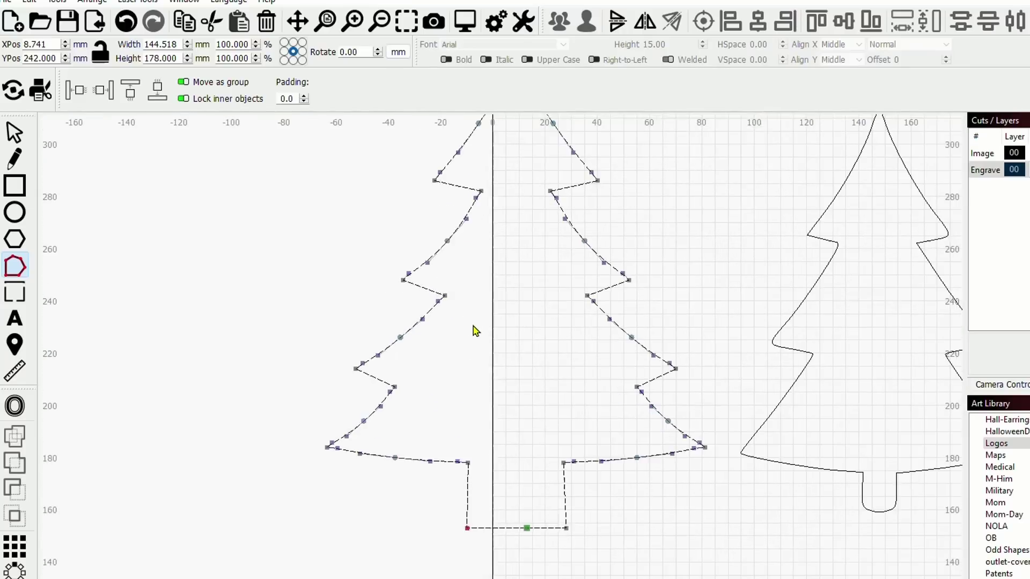
pyautogui.scroll(-2, 448, 421)
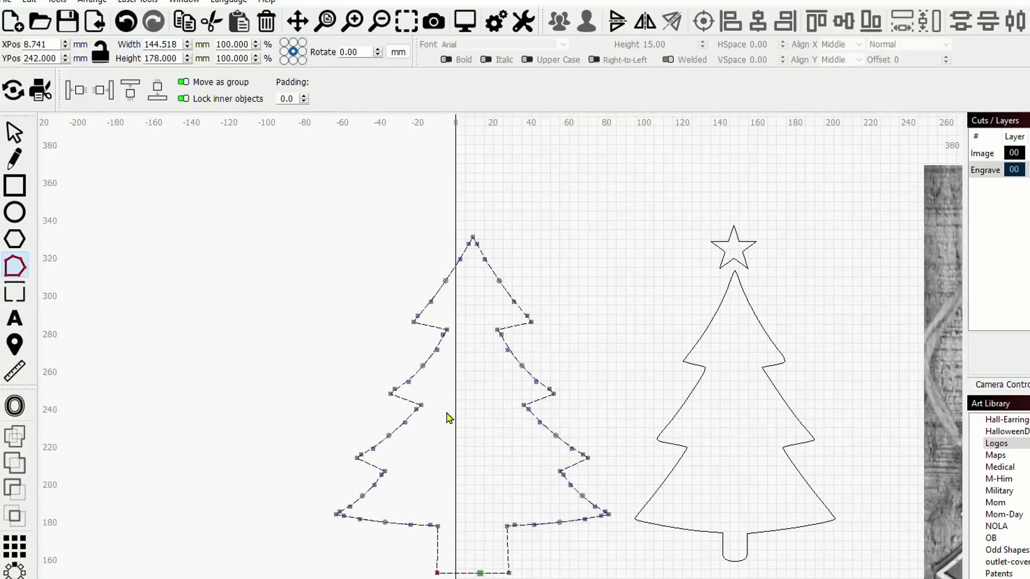
pyautogui.click(14, 131)
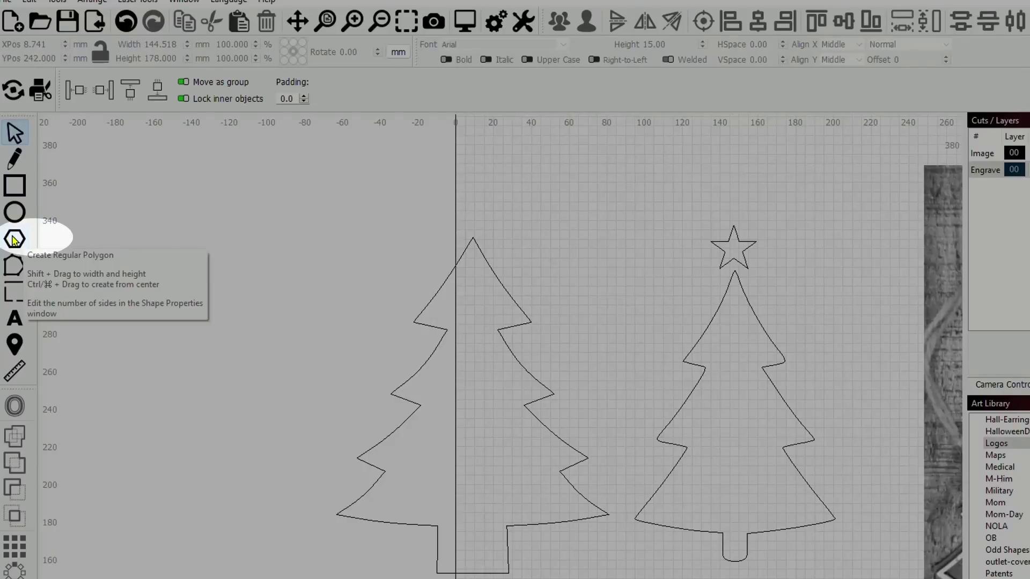
# Draw a regular polygon about 43 mm wide in the empty area outside the workspace, beside the traced tree.
pyautogui.click(15, 240)
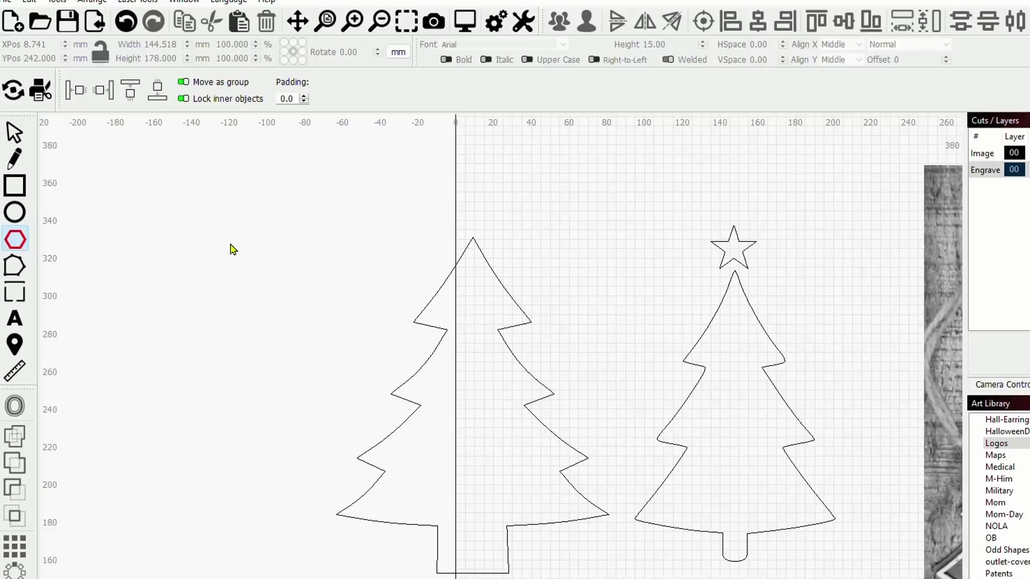
pyautogui.moveTo(230, 244); pyautogui.dragTo(311, 315)
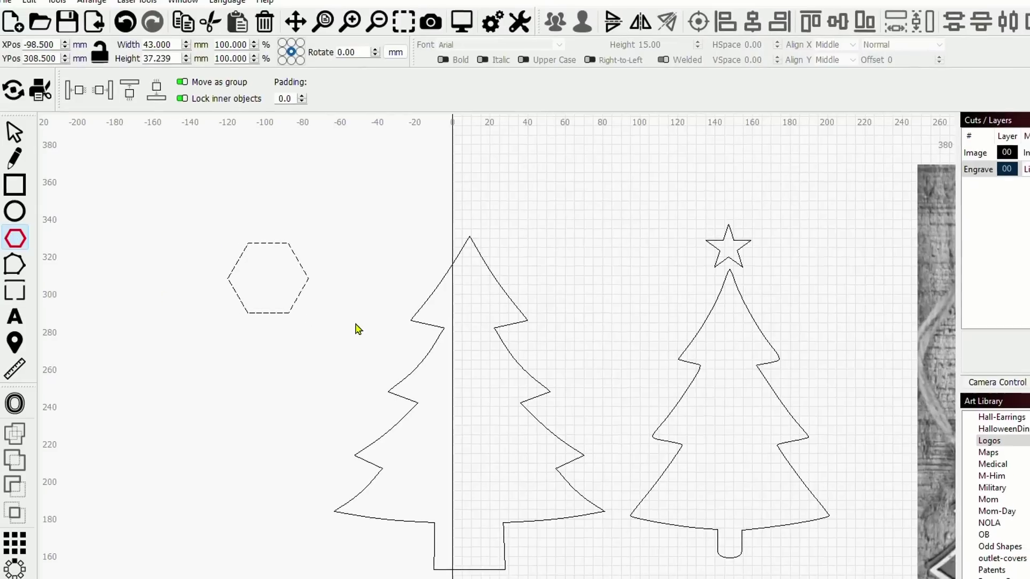
pyautogui.click(14, 133)
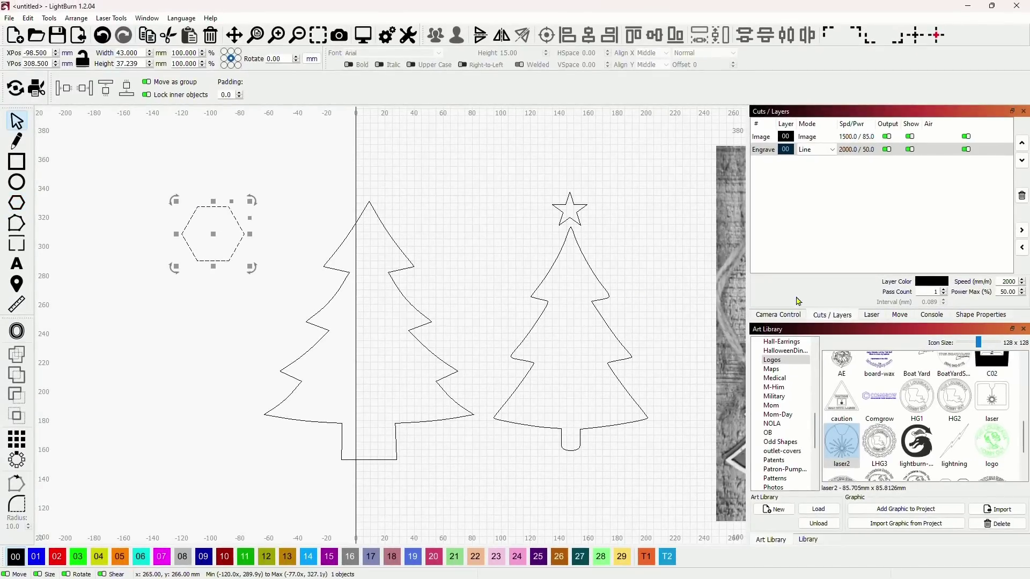
# Set the polygon's number of sides to 5 and flip the pentagon vertically so one corner points up.
pyautogui.click(987, 316)
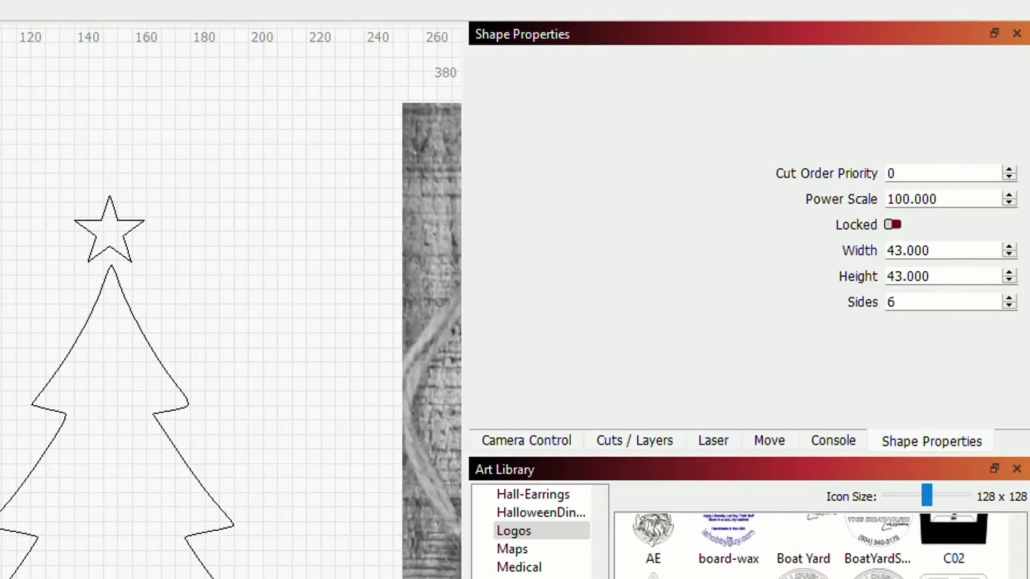
pyautogui.rightClick(635, 33)
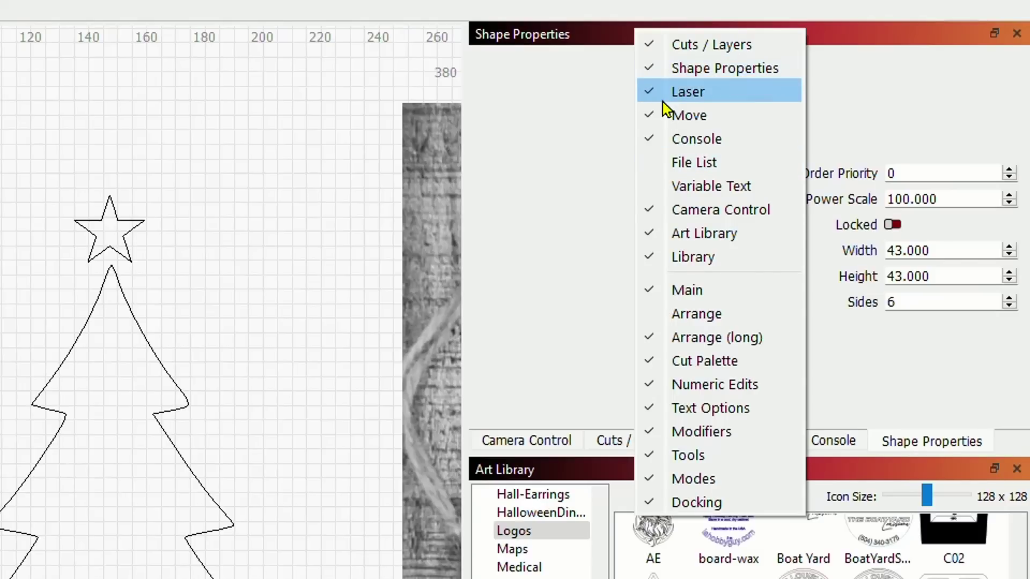
pyautogui.click(1019, 317)
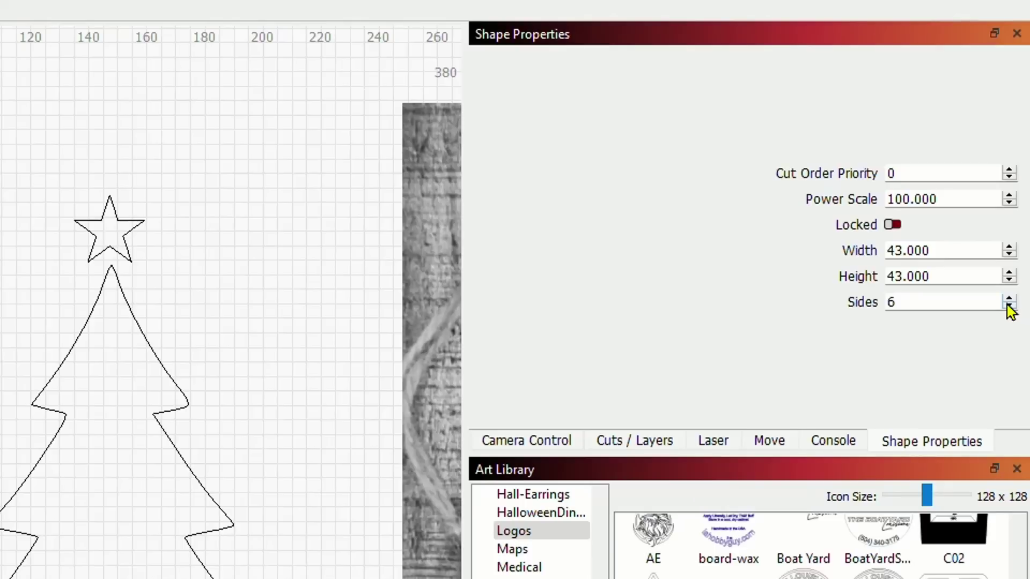
pyautogui.click(1009, 306)
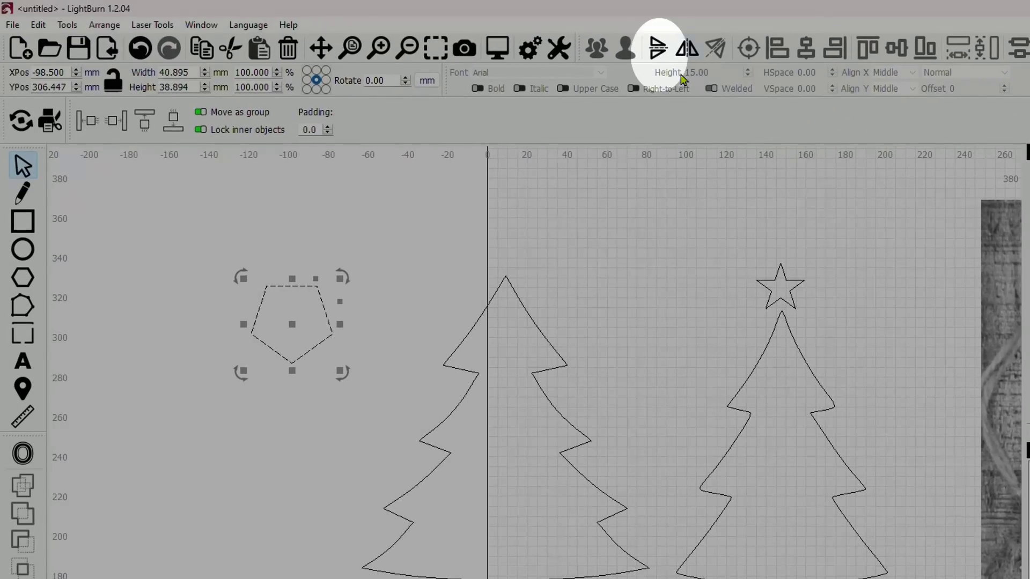
pyautogui.click(658, 52)
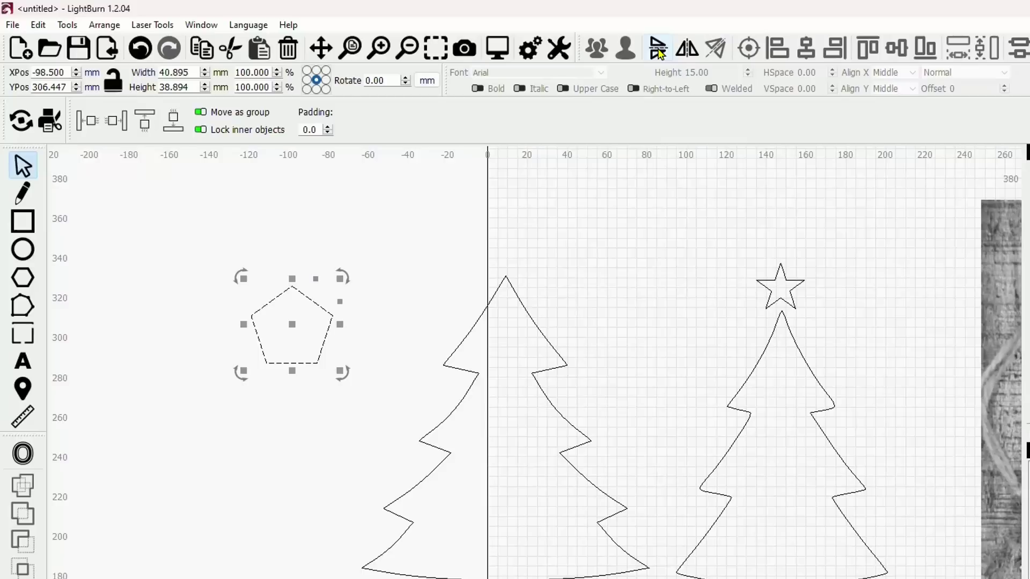
# Draw a closed five-pointed star of crossing lines by connecting alternate corners of the pentagon, and finish drawing.
pyautogui.moveTo(217, 337); pyautogui.dragTo(437, 333)
pyautogui.scroll(2, 502, 337)
pyautogui.scroll(1, 505, 335)
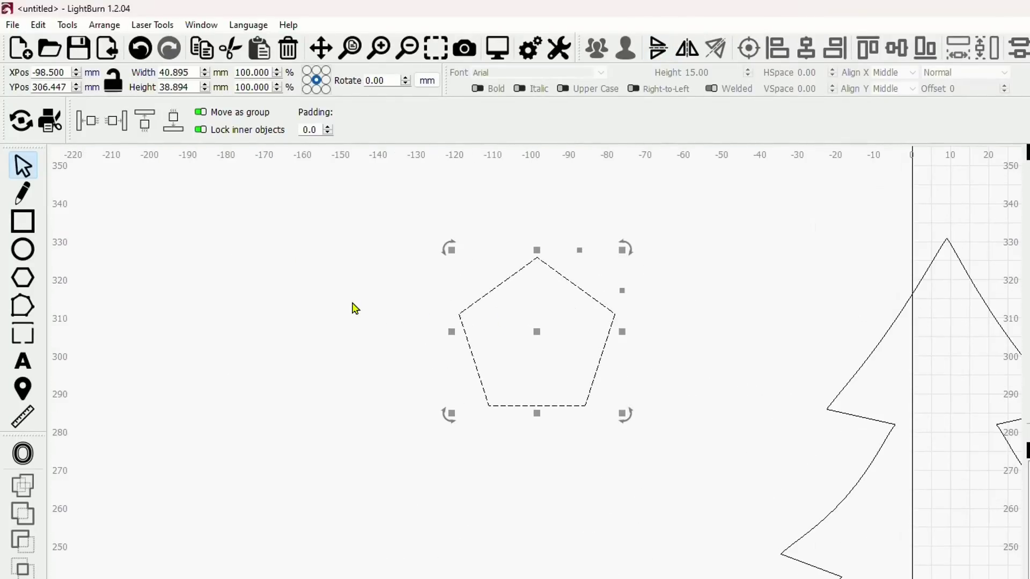
pyautogui.click(358, 309)
pyautogui.scroll(1, 541, 299)
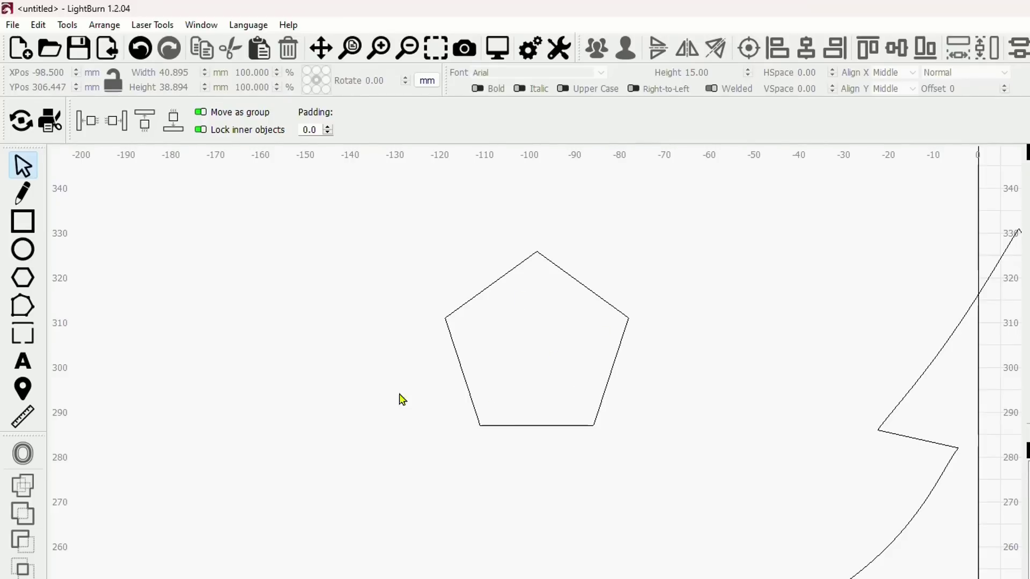
pyautogui.click(23, 194)
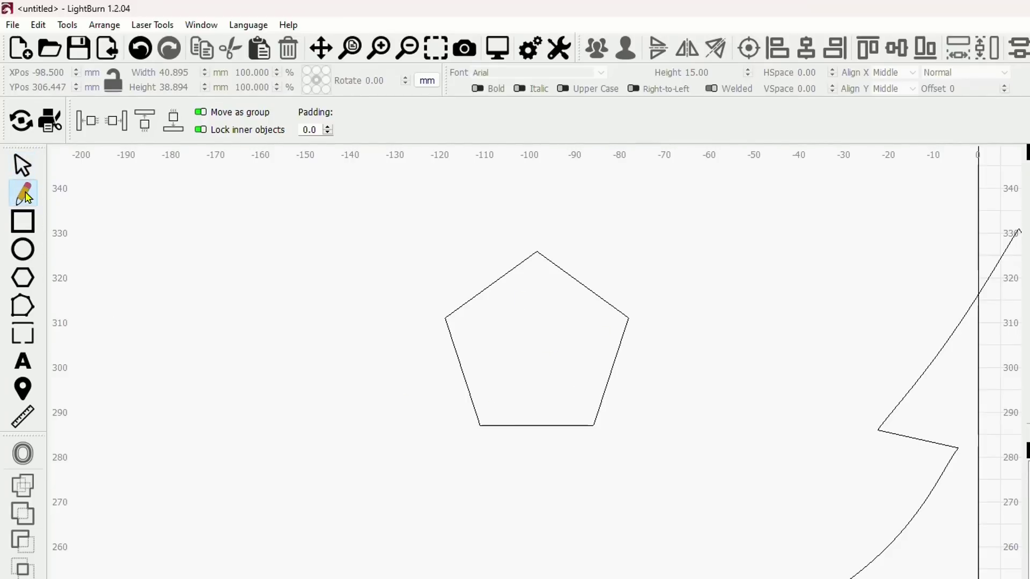
pyautogui.click(540, 253)
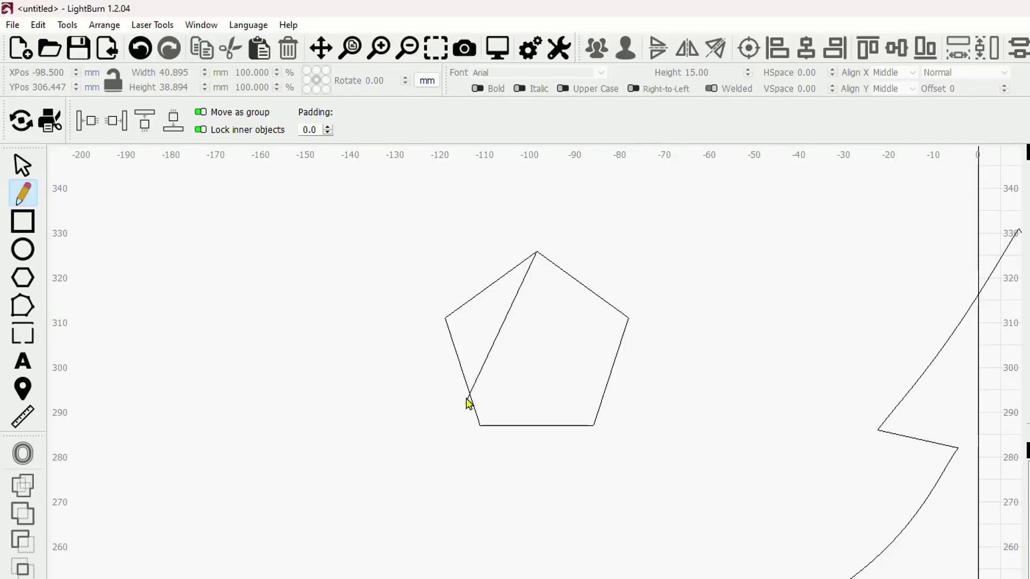
pyautogui.click(483, 426)
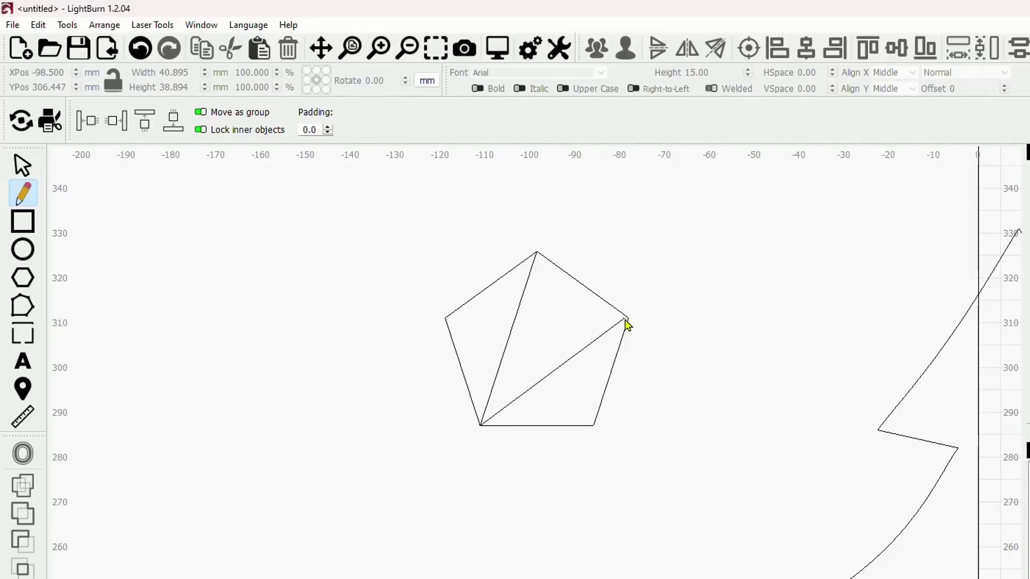
pyautogui.click(626, 318)
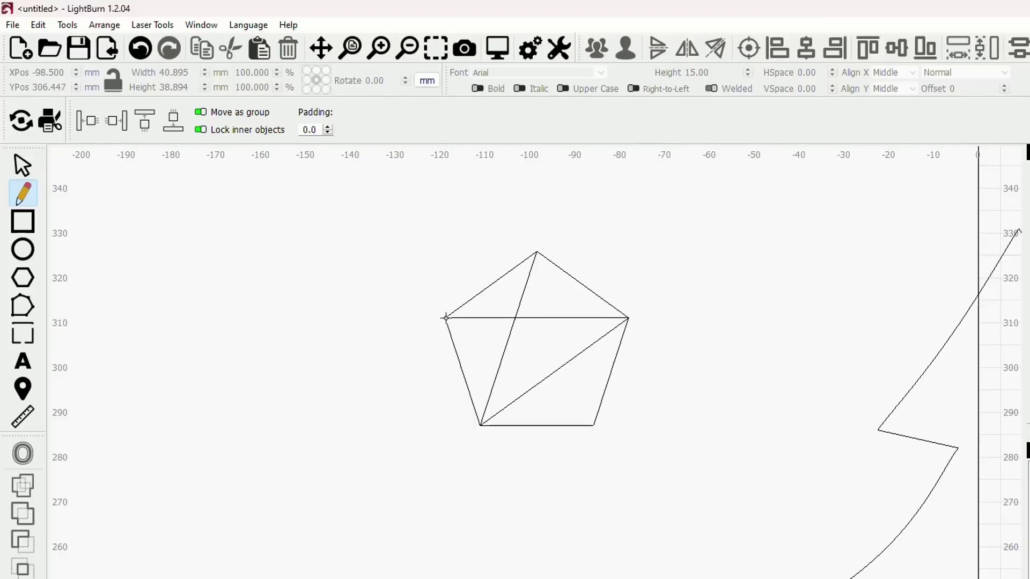
pyautogui.click(446, 319)
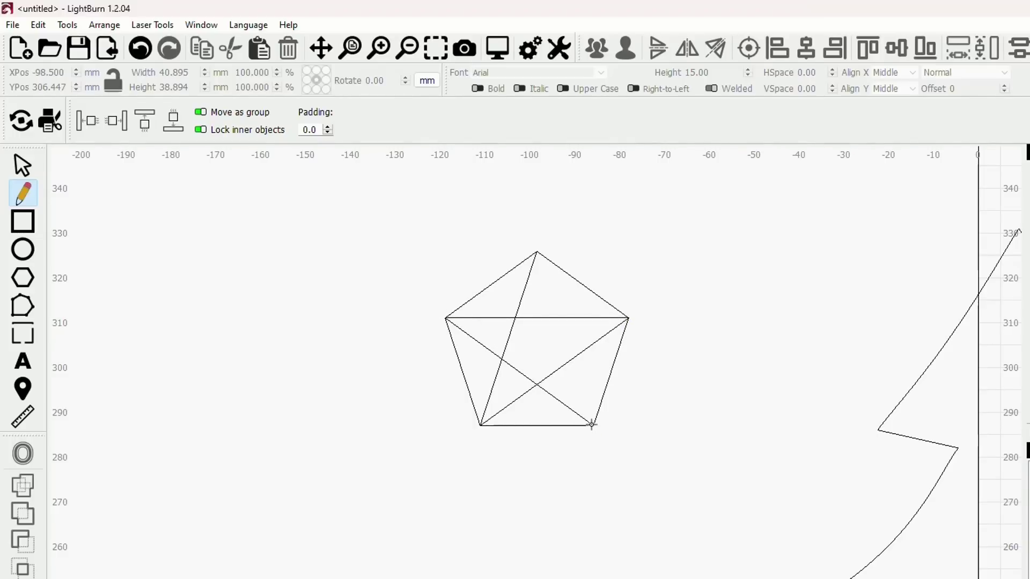
pyautogui.click(592, 425)
pyautogui.click(537, 252)
pyautogui.click(23, 167)
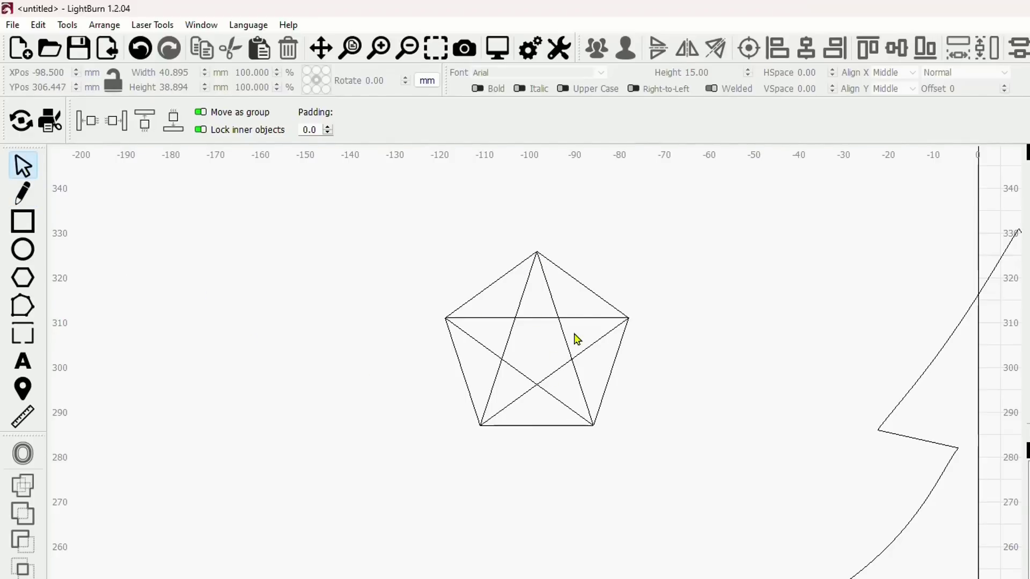
# Move the crossed-line star out of the pentagon and create an outward offset of it with distance 0 and the Corner style.
pyautogui.click(574, 364)
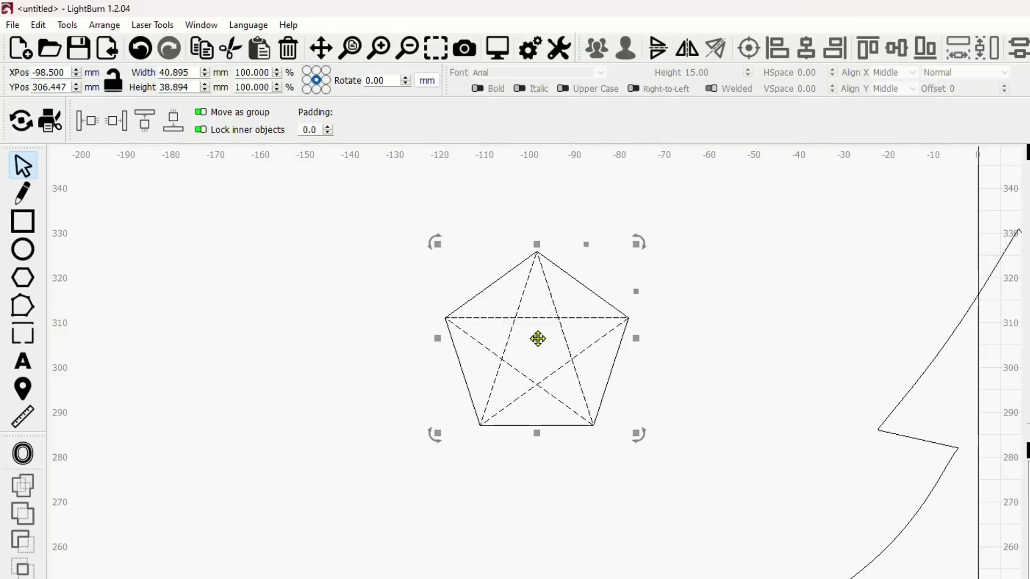
pyautogui.moveTo(536, 338); pyautogui.dragTo(296, 359)
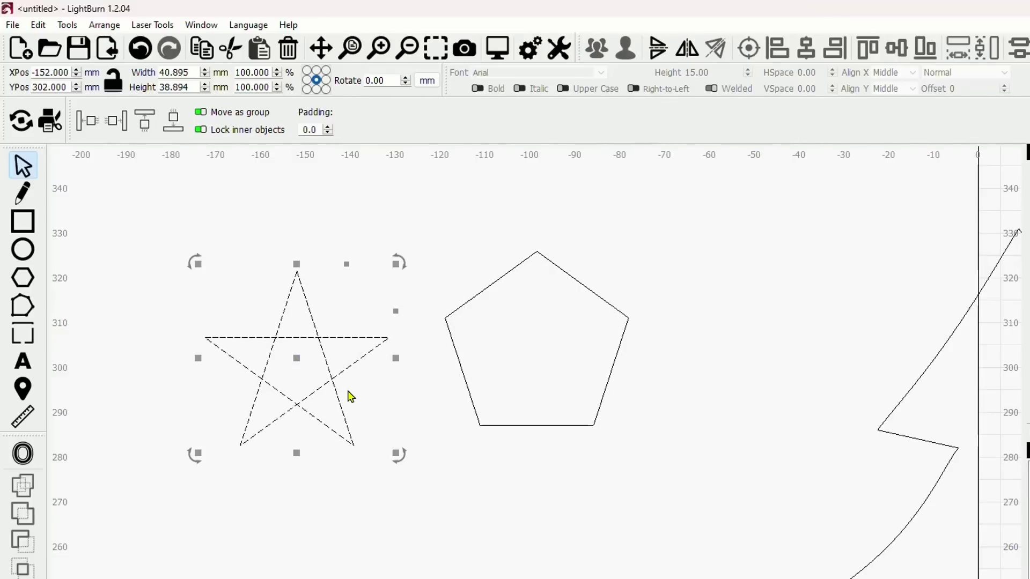
pyautogui.click(22, 453)
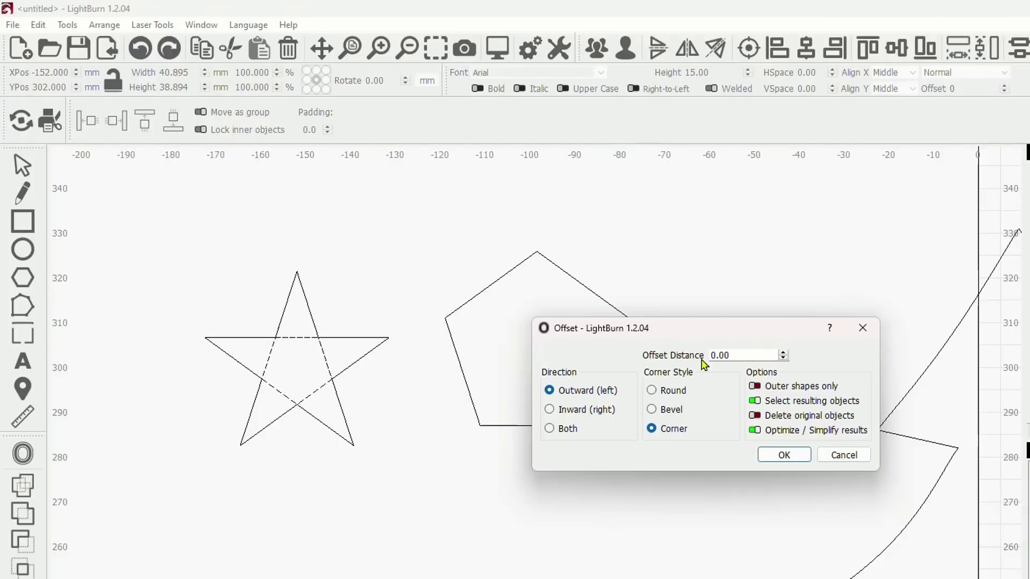
pyautogui.click(783, 353)
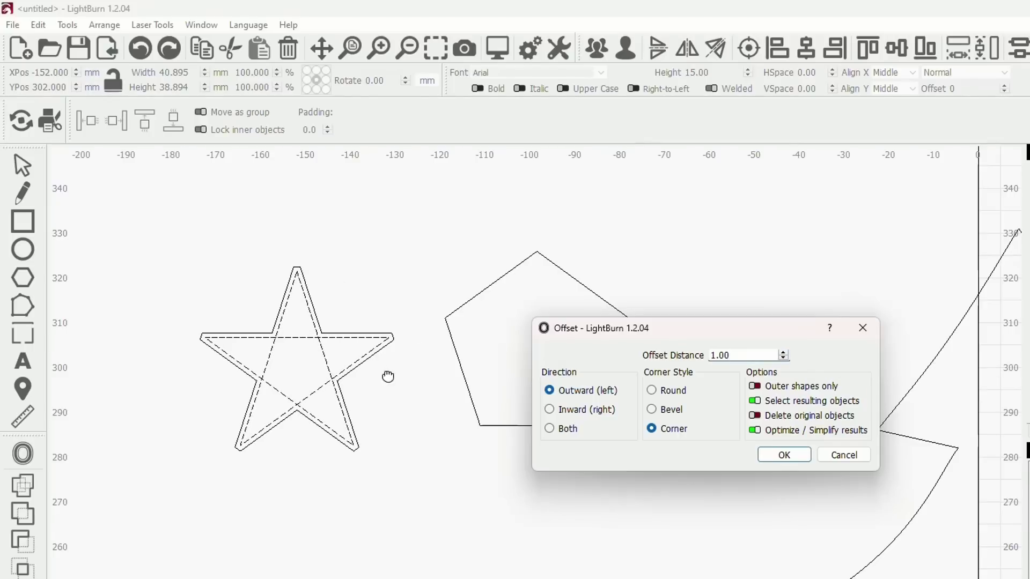
pyautogui.moveTo(746, 354); pyautogui.dragTo(678, 351)
pyautogui.write('0')
pyautogui.click(785, 455)
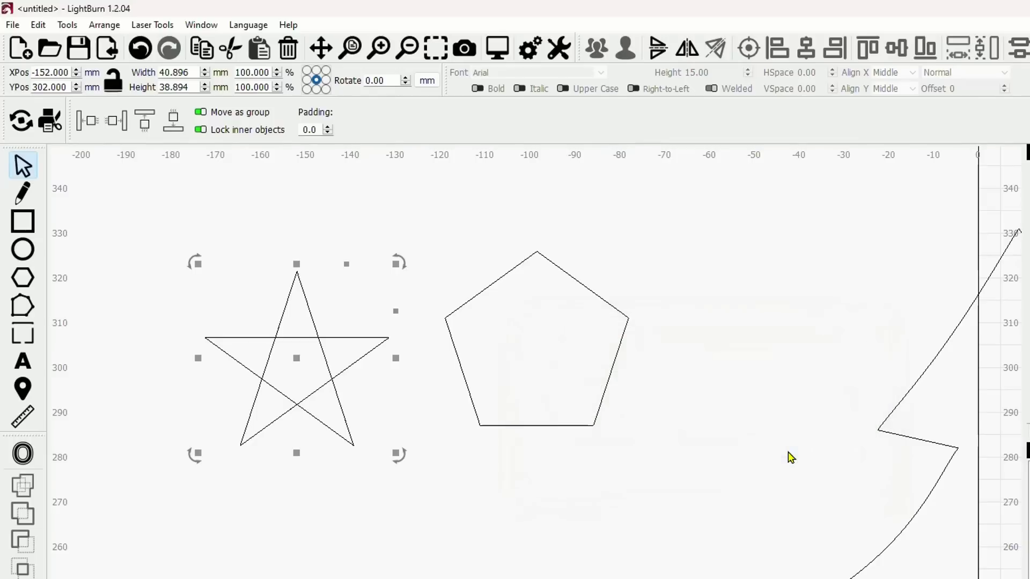
# Move the clean star outline clear of the original lines to X -113, Y 267 mm, and delete the crossed-line star and the pentagon.
pyautogui.moveTo(304, 371); pyautogui.dragTo(475, 514)
pyautogui.moveTo(708, 358); pyautogui.dragTo(292, 310)
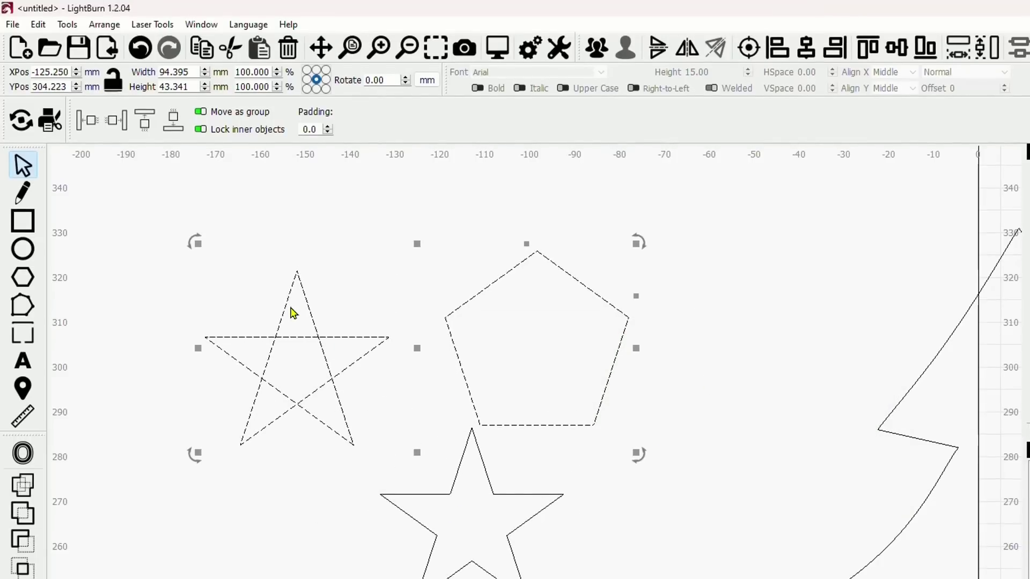
pyautogui.press('Delete')
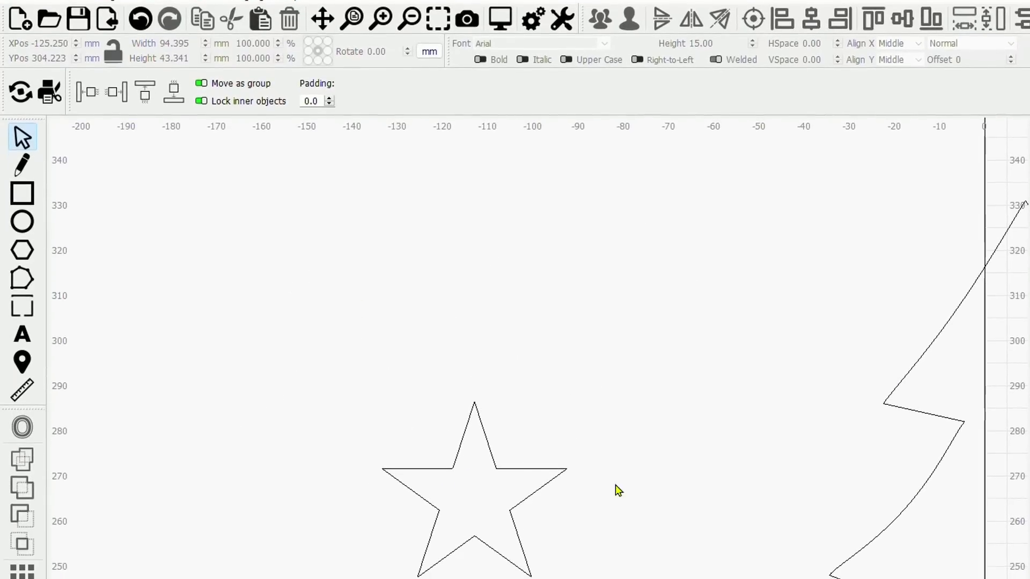
# Place the star outline on the treetop at X 9, Y 339 mm, scaled down proportionally to about 27 mm wide.
pyautogui.click(494, 494)
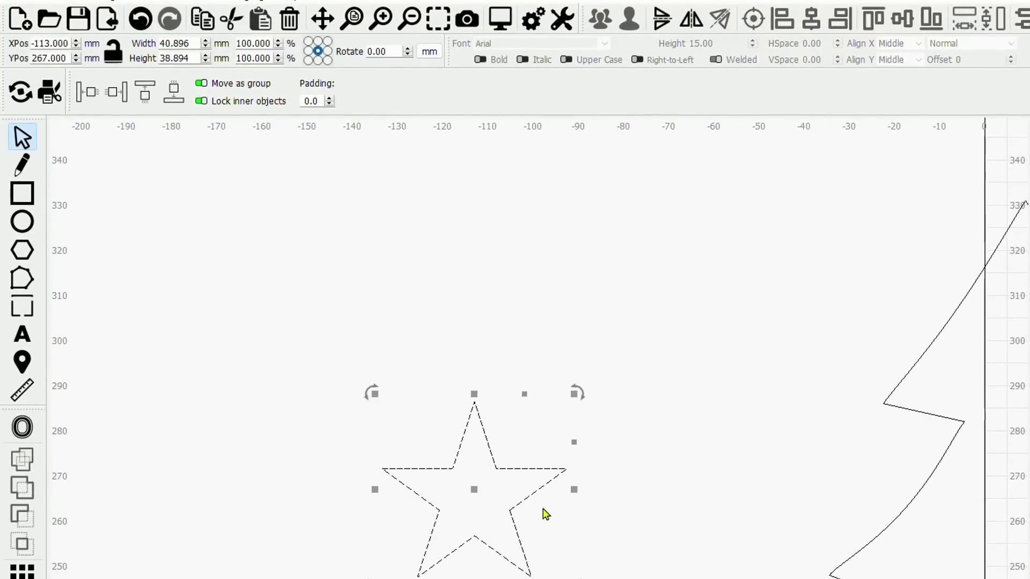
pyautogui.scroll(-5, 552, 510)
pyautogui.moveTo(545, 492); pyautogui.dragTo(720, 389)
pyautogui.scroll(3, 738, 416)
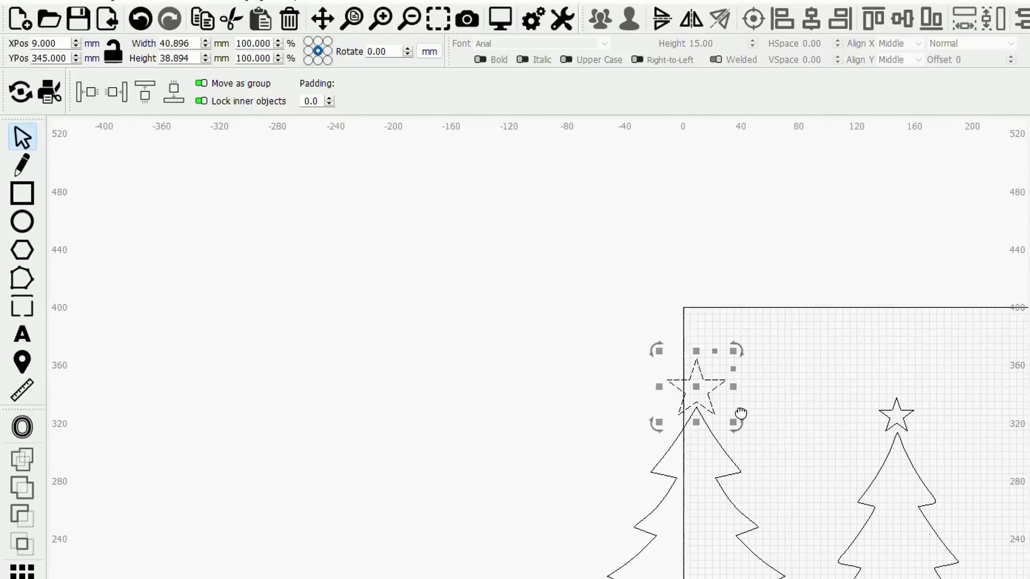
pyautogui.scroll(1, 702, 396)
pyautogui.moveTo(660, 326); pyautogui.dragTo(631, 358)
pyautogui.moveTo(578, 395); pyautogui.dragTo(581, 417)
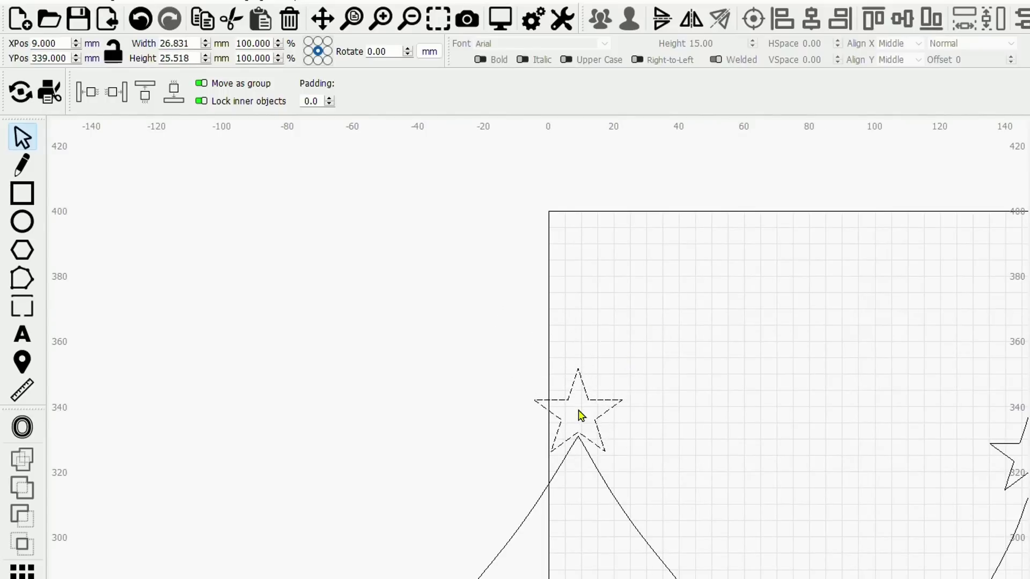
# Delete the newly traced tree together with its star, leaving the smaller star-topped tree beside the reference photo.
pyautogui.scroll(-3, 586, 315)
pyautogui.moveTo(586, 315); pyautogui.dragTo(527, 320)
pyautogui.click(523, 354)
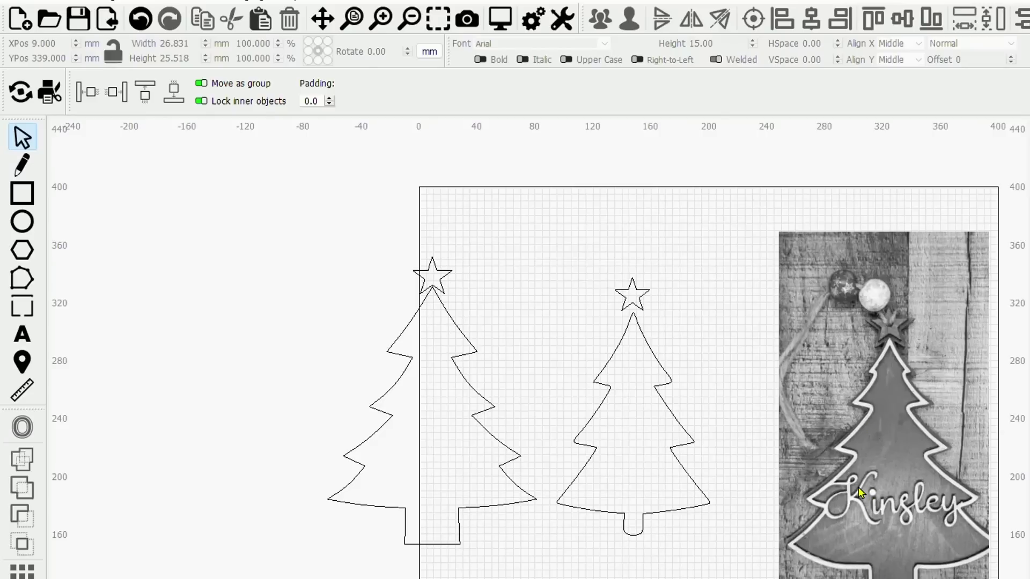
pyautogui.moveTo(510, 333); pyautogui.dragTo(402, 251)
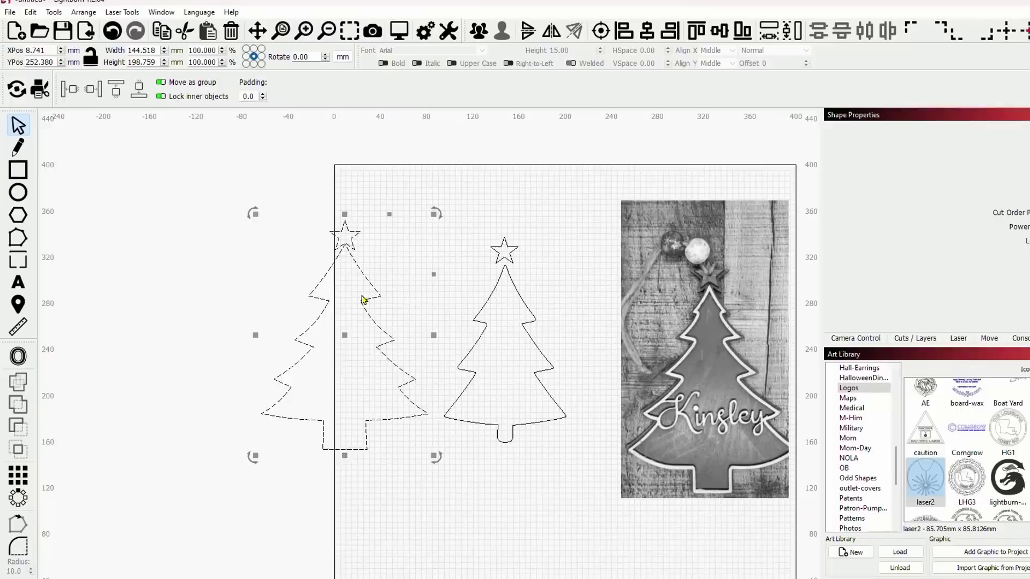
pyautogui.press('Delete')
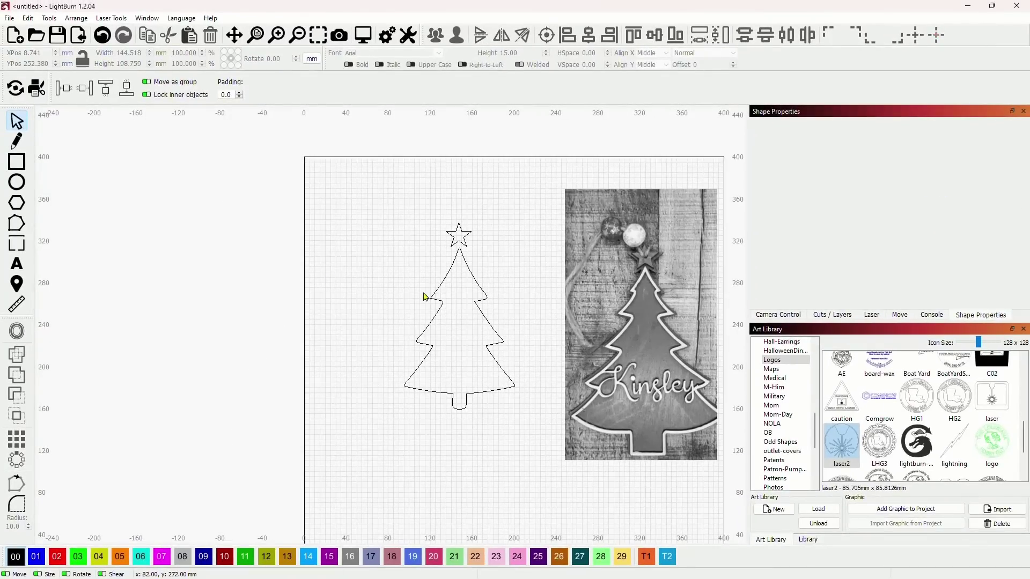
pyautogui.moveTo(469, 290); pyautogui.dragTo(398, 276)
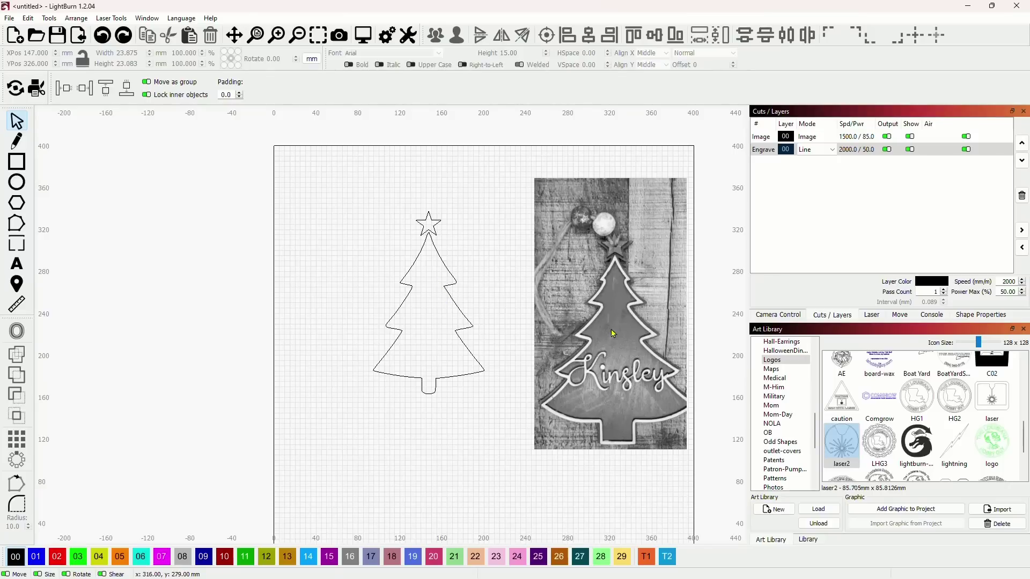
# Preview the tree and star as solid shapes by setting the Engrave layer to Fill, and return it to Line.
pyautogui.click(814, 149)
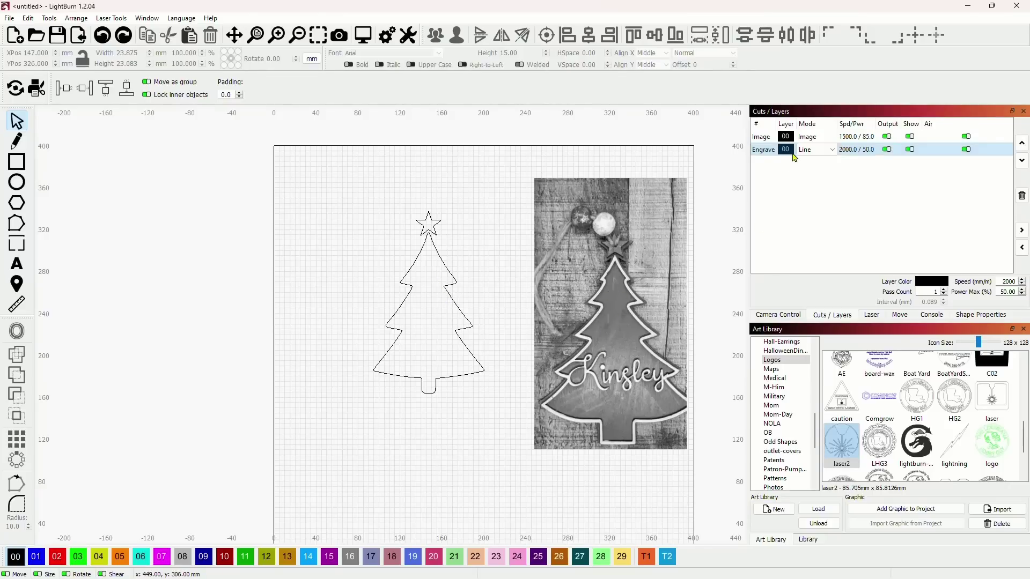
pyautogui.click(814, 149)
pyautogui.click(813, 168)
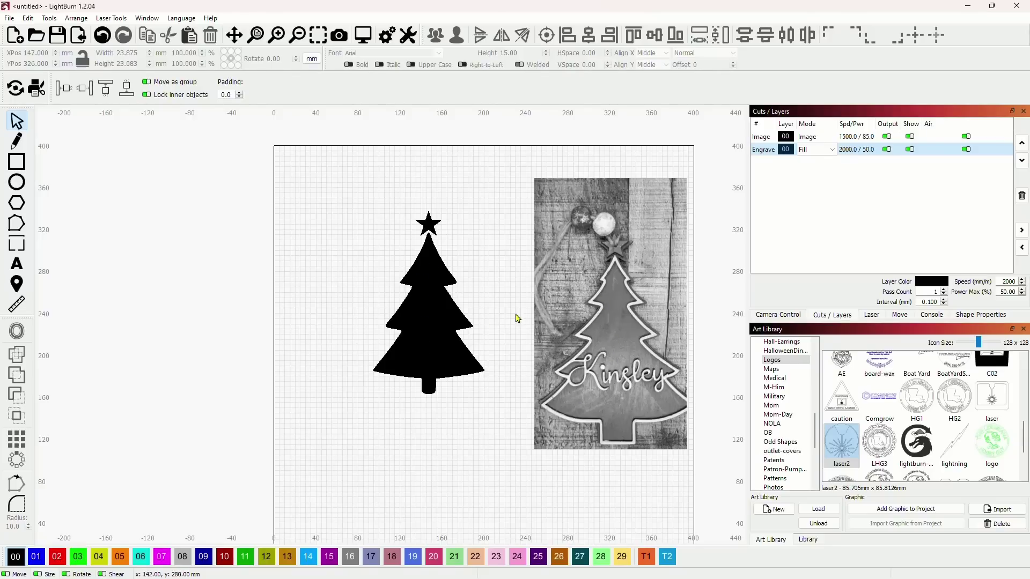
pyautogui.click(814, 150)
pyautogui.click(813, 158)
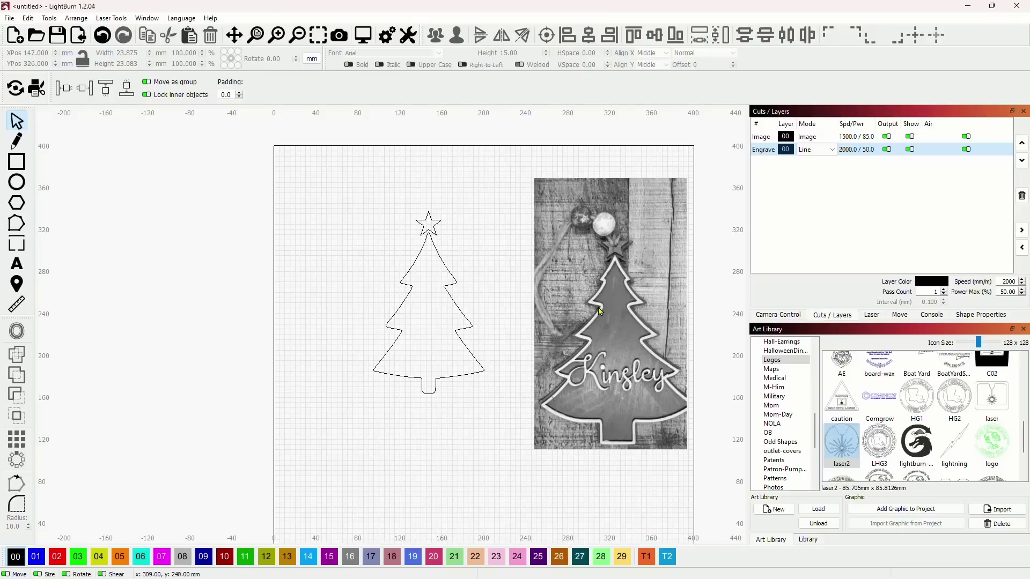
# Create a 3 mm outward offset of the tree outline with the Corner style and move it aside to X 25, Y 243 mm.
pyautogui.click(456, 290)
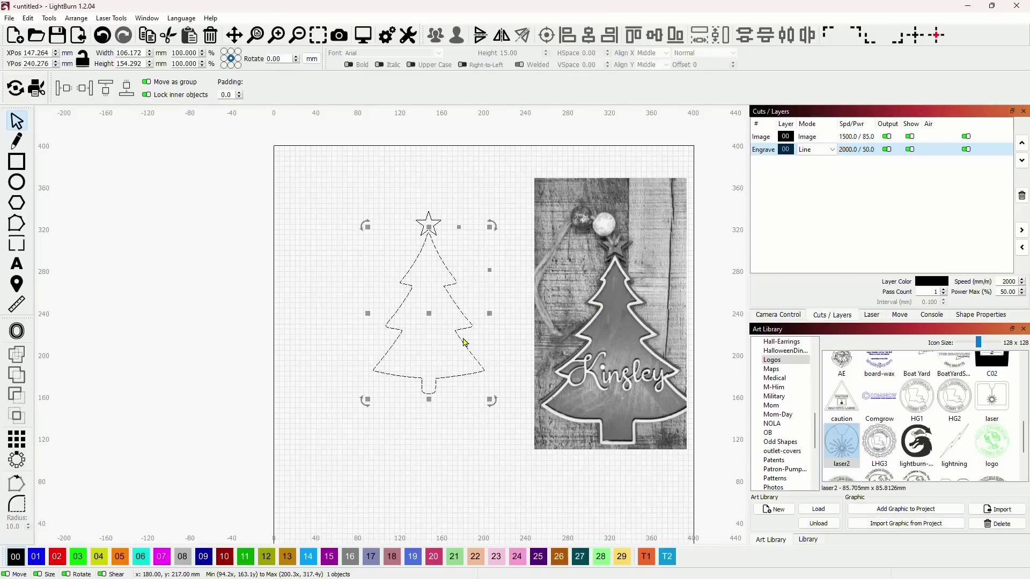
pyautogui.click(17, 331)
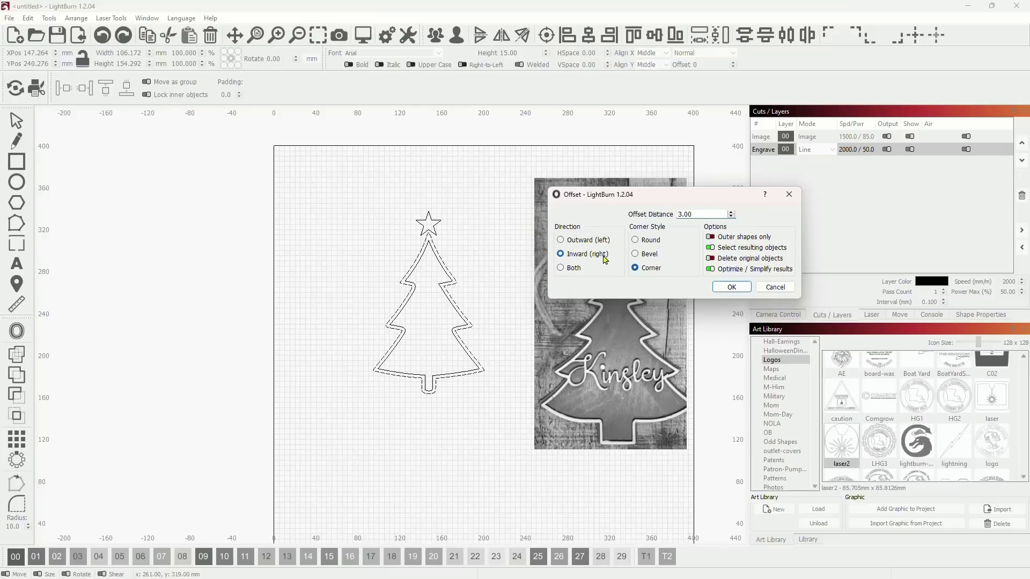
pyautogui.click(580, 242)
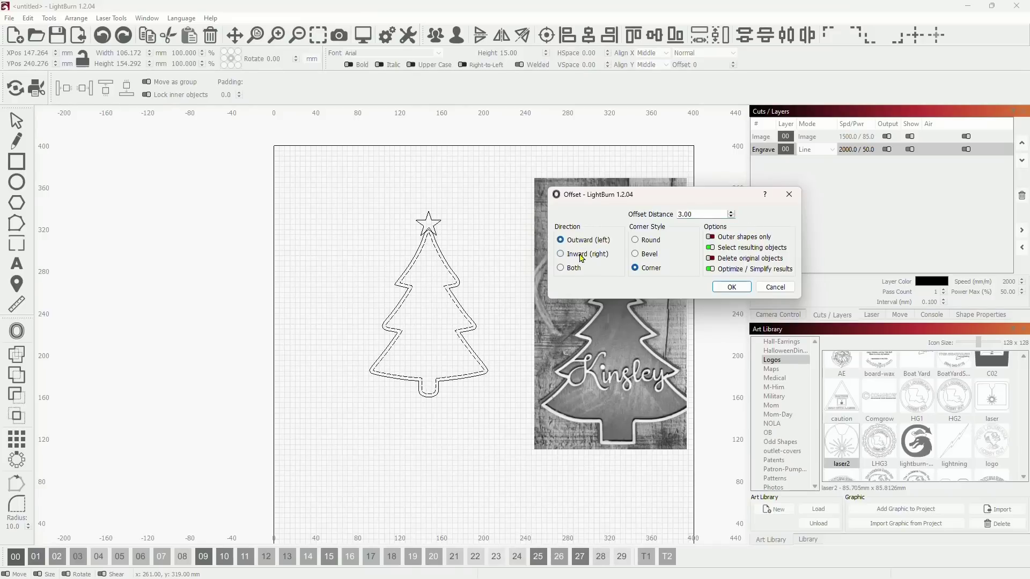
pyautogui.click(580, 241)
pyautogui.click(581, 255)
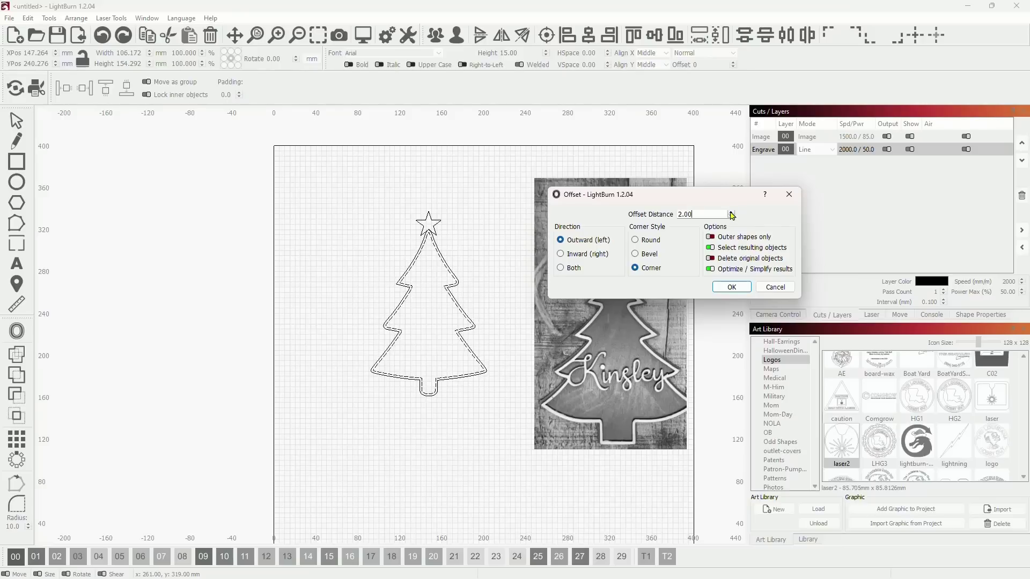
pyautogui.click(731, 213)
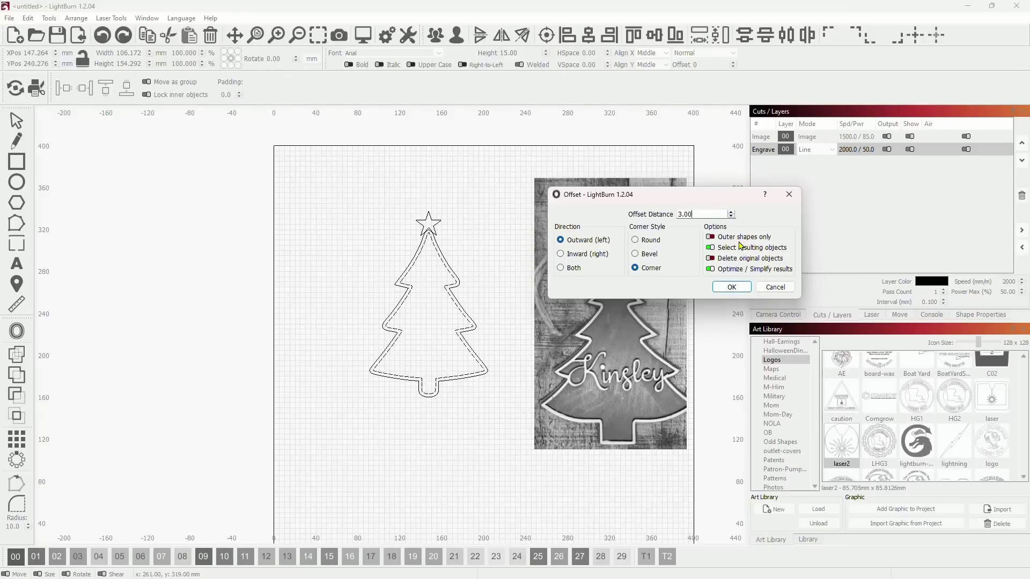
pyautogui.click(731, 287)
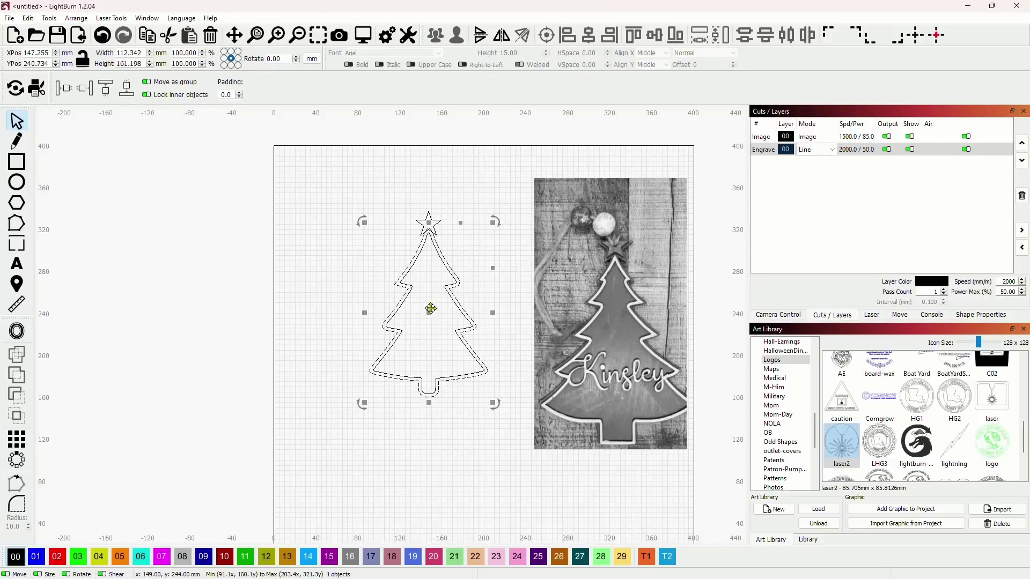
pyautogui.moveTo(426, 313); pyautogui.dragTo(302, 316)
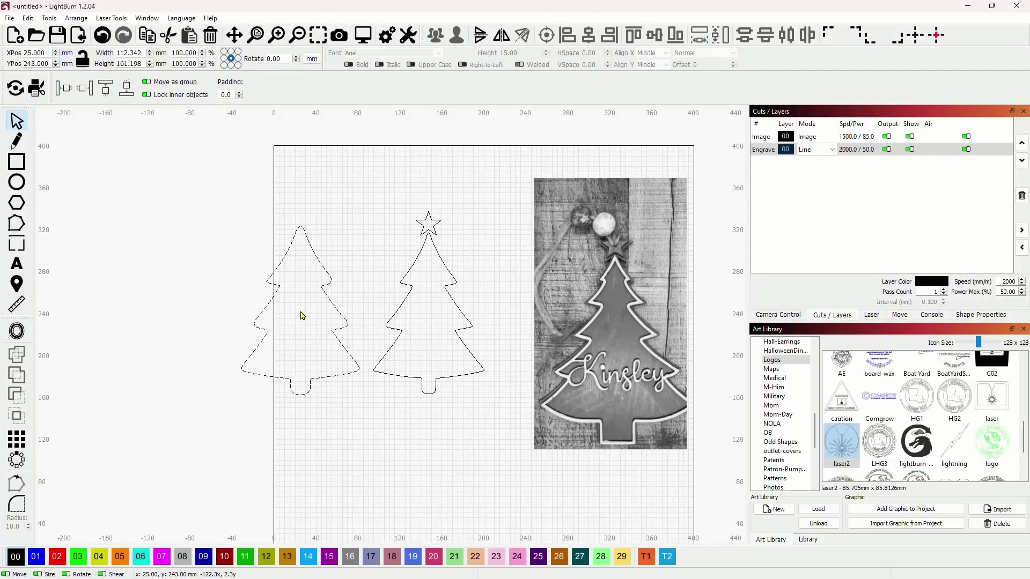
# Create a 3 mm inward offset of the original tree outline with the Corner style and group it with that outline.
pyautogui.click(462, 301)
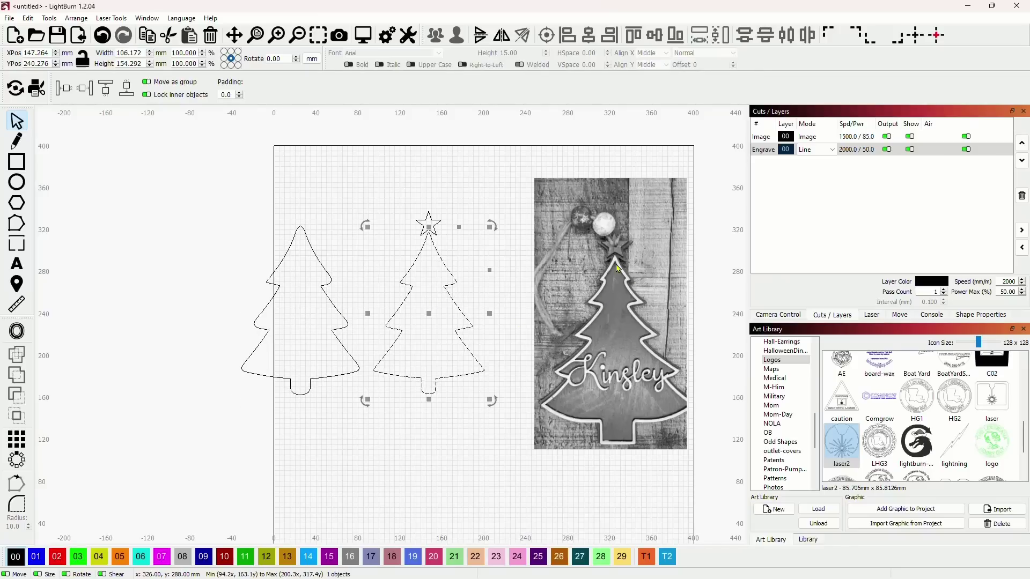
pyautogui.click(18, 332)
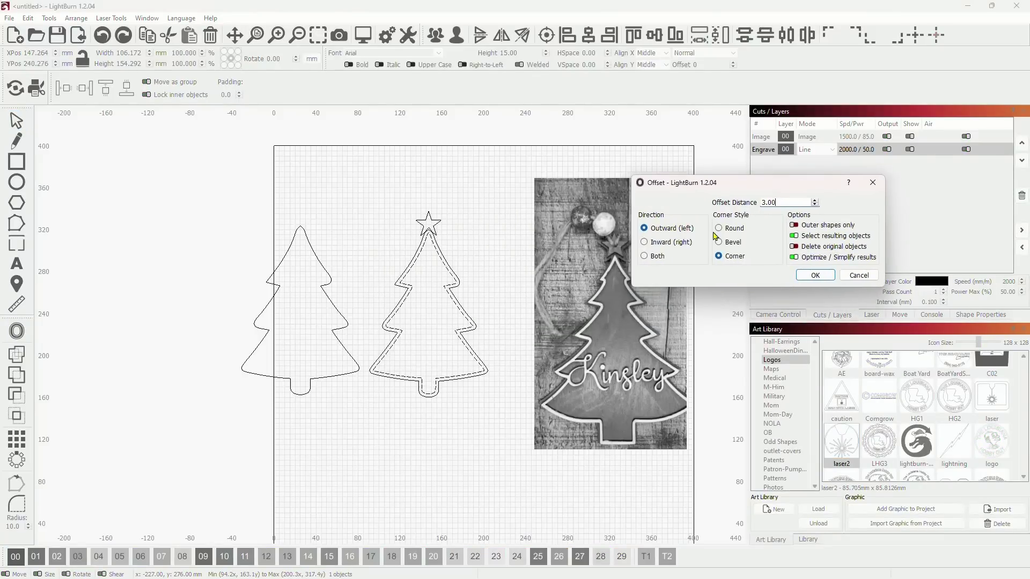
pyautogui.click(678, 246)
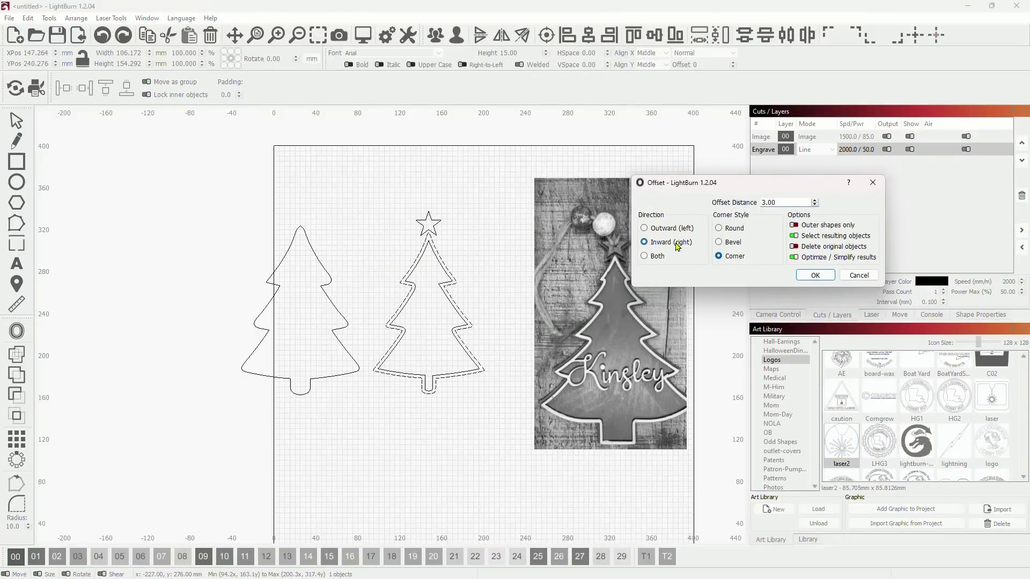
pyautogui.click(814, 277)
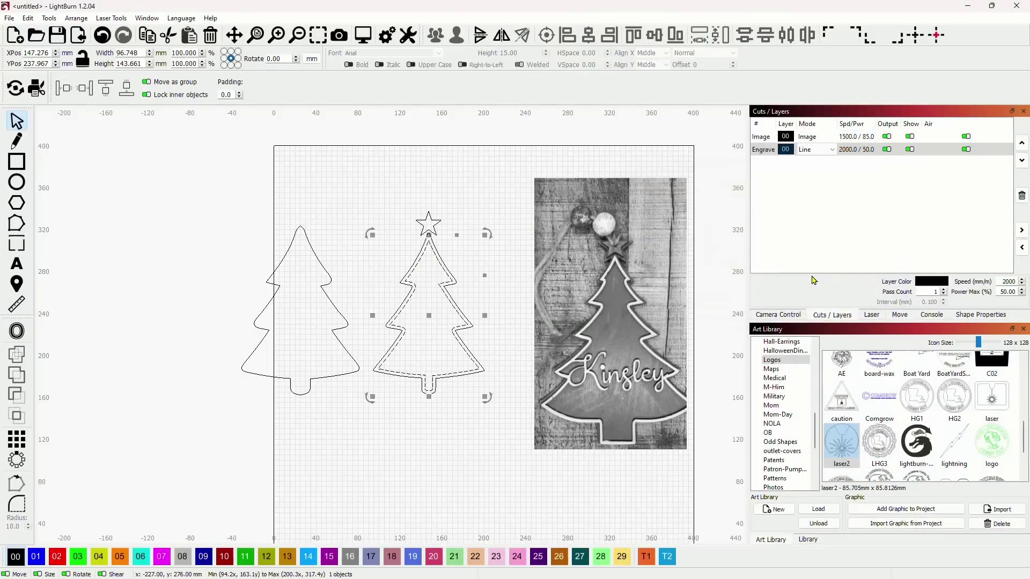
pyautogui.keyDown('shift'); pyautogui.click(455, 283); pyautogui.keyUp('shift')
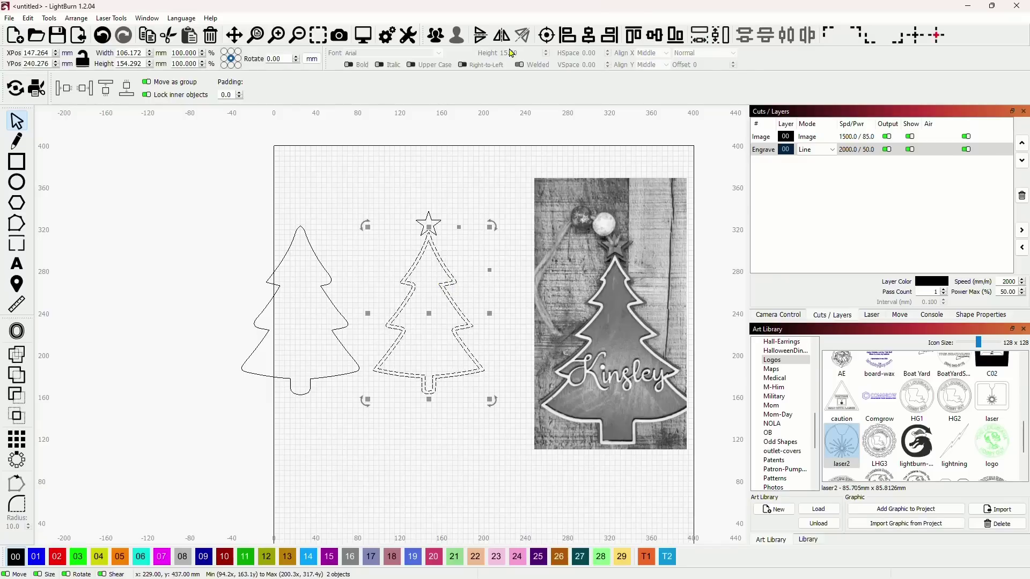
pyautogui.click(437, 36)
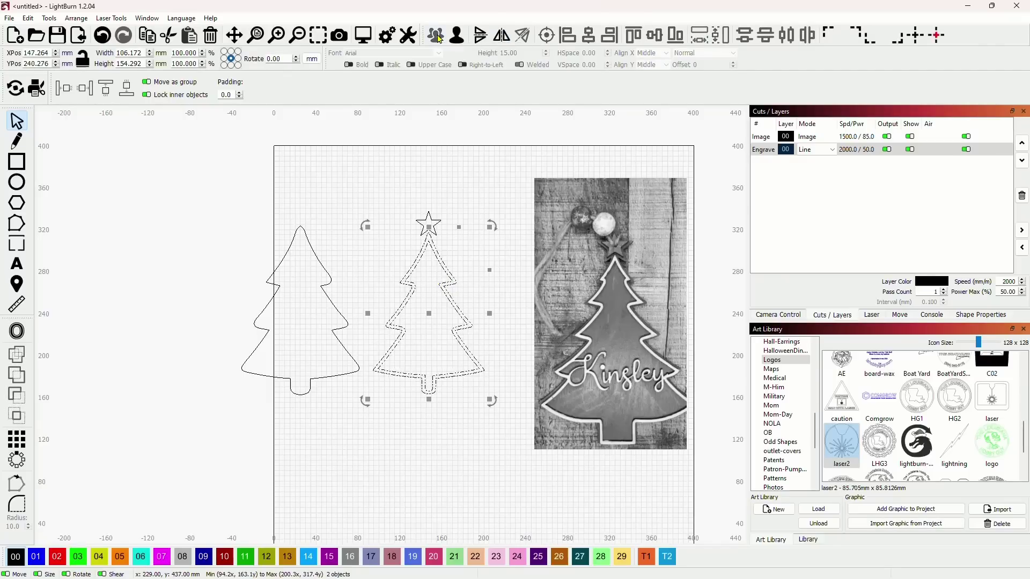
pyautogui.click(504, 299)
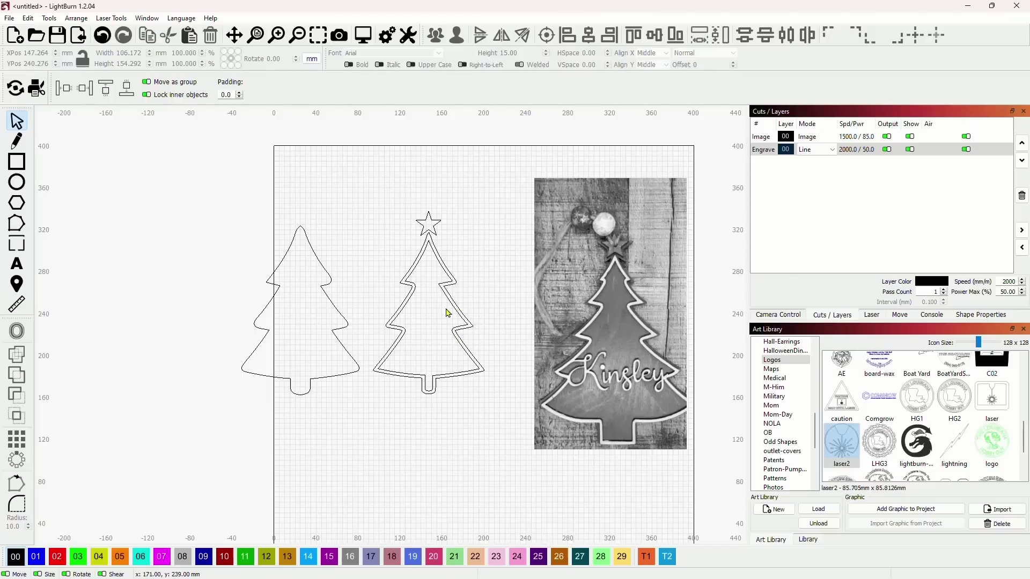
# Centre the larger offset tree on the grouped double-line tree, and move it back beside the group to X 31, Y 246 mm.
pyautogui.click(331, 285)
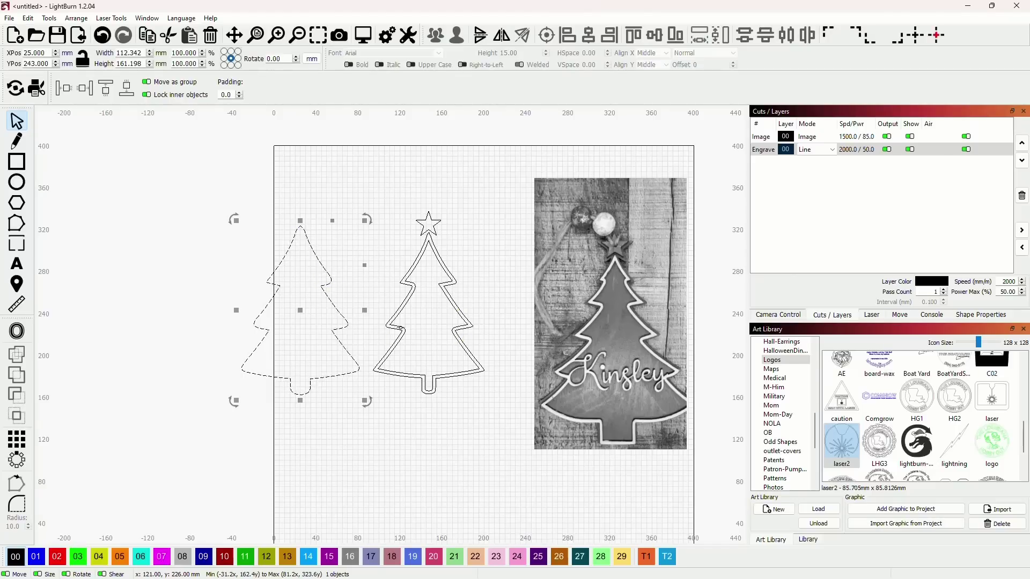
pyautogui.keyDown('shift'); pyautogui.click(444, 294); pyautogui.keyUp('shift')
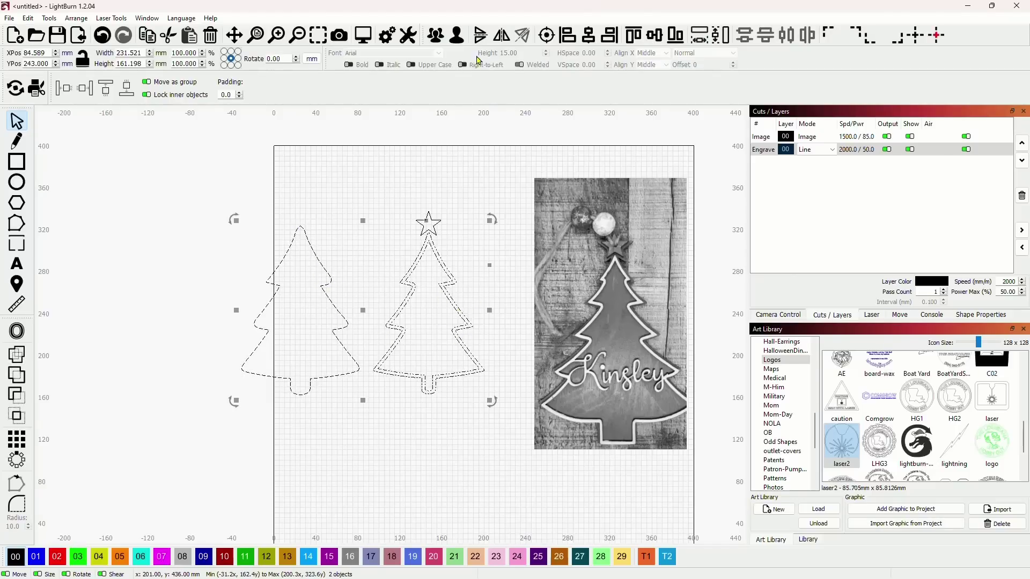
pyautogui.click(547, 35)
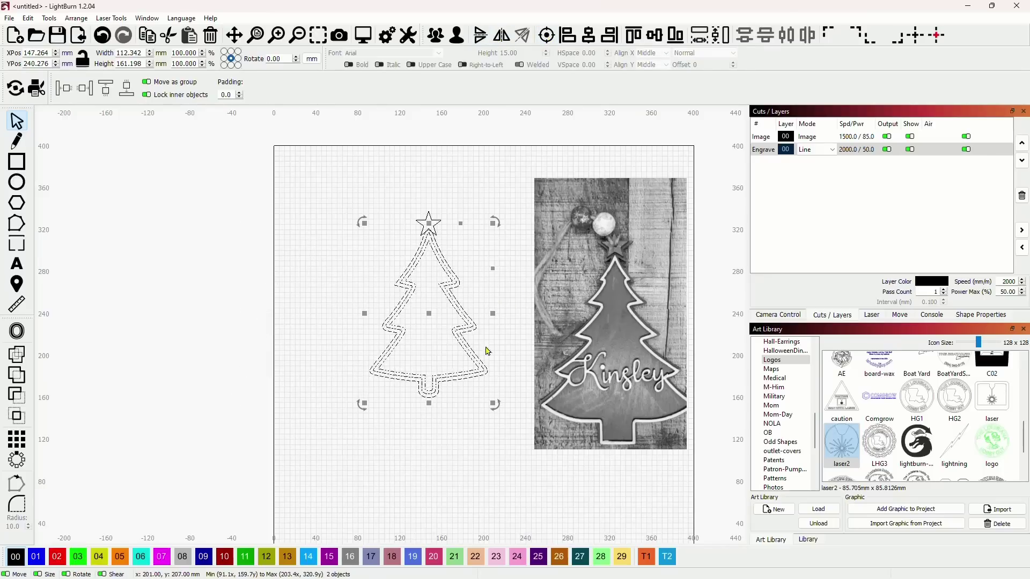
pyautogui.moveTo(434, 318); pyautogui.dragTo(308, 311)
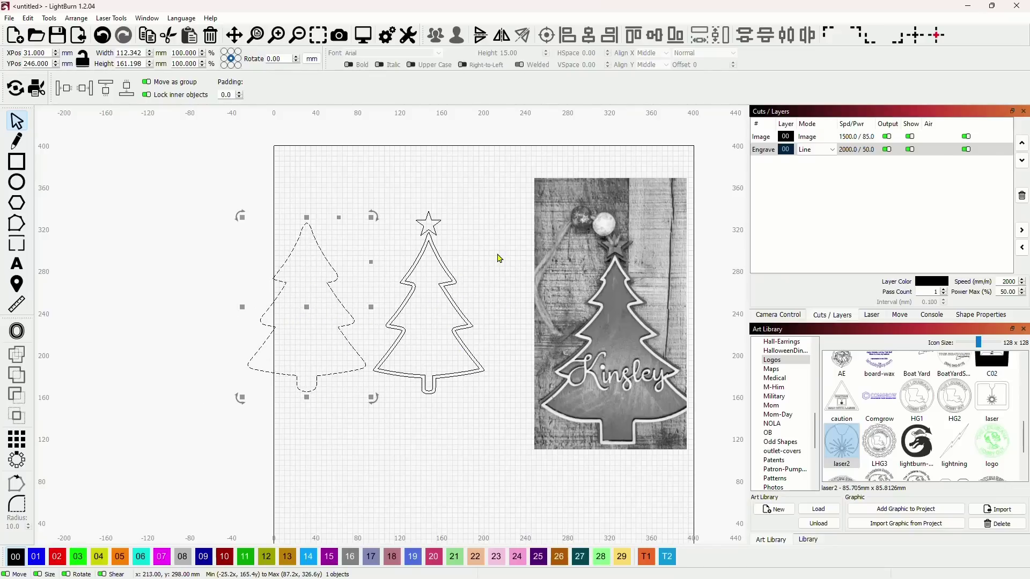
pyautogui.click(498, 258)
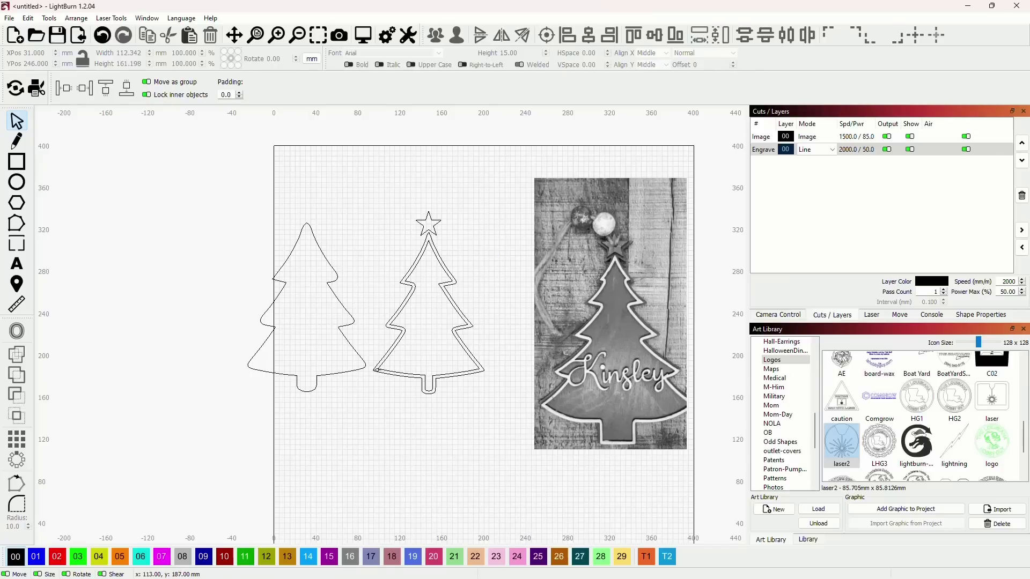
# Preview the solid tree and the border tree by setting the Engrave layer to Fill, and return it to Line.
pyautogui.click(324, 272)
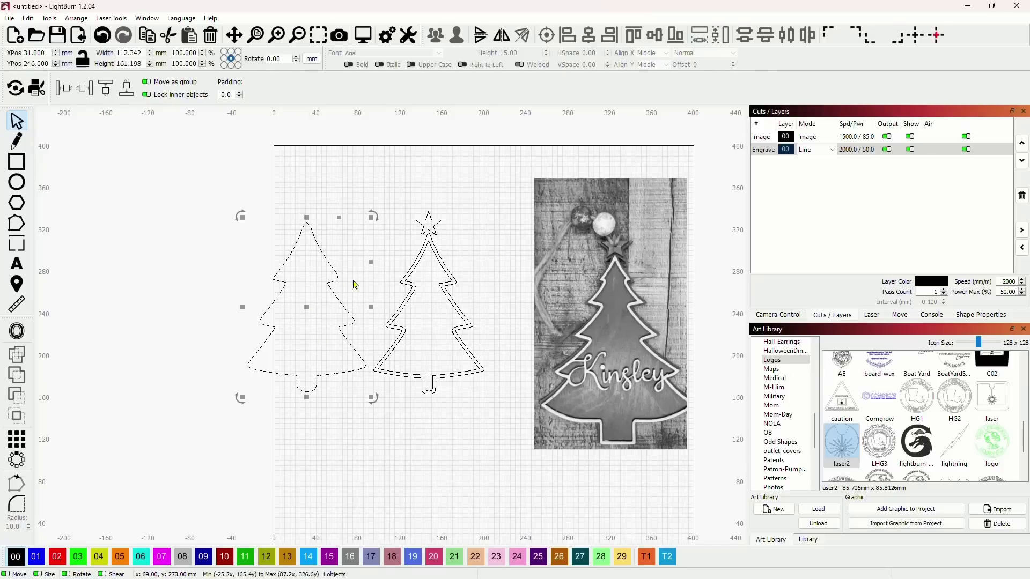
pyautogui.click(382, 252)
pyautogui.click(816, 149)
pyautogui.click(815, 150)
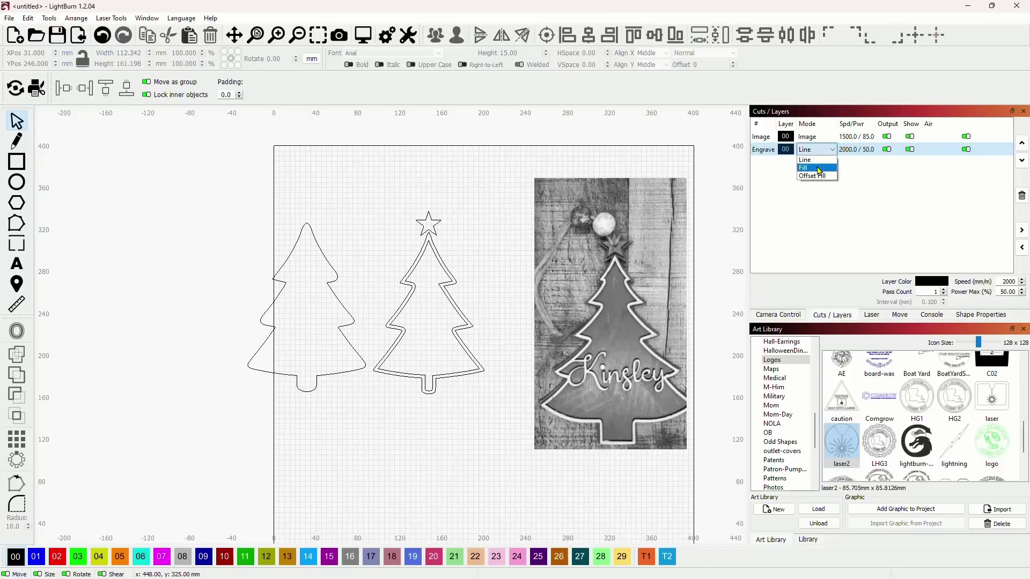
pyautogui.click(818, 168)
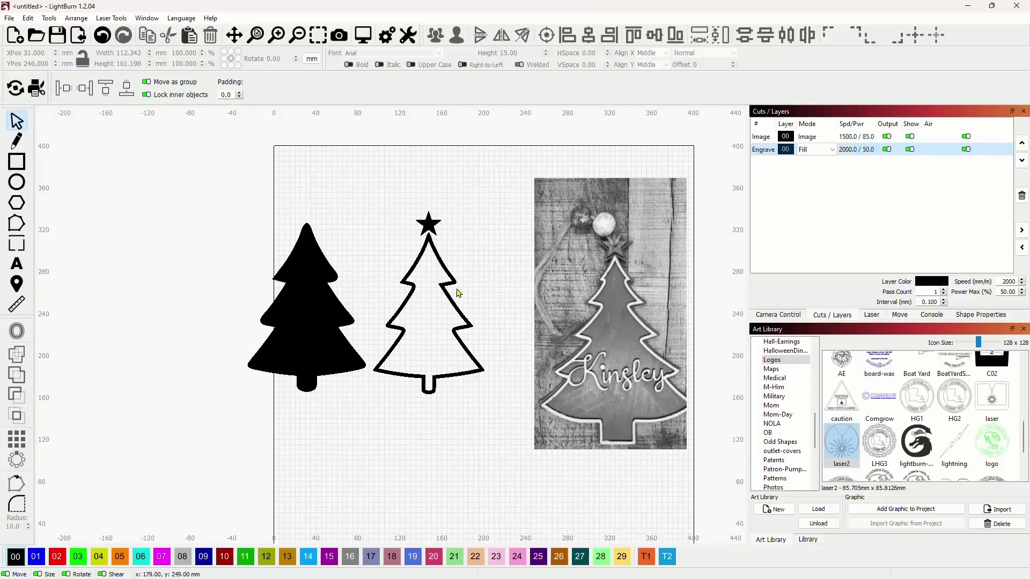
pyautogui.click(806, 172)
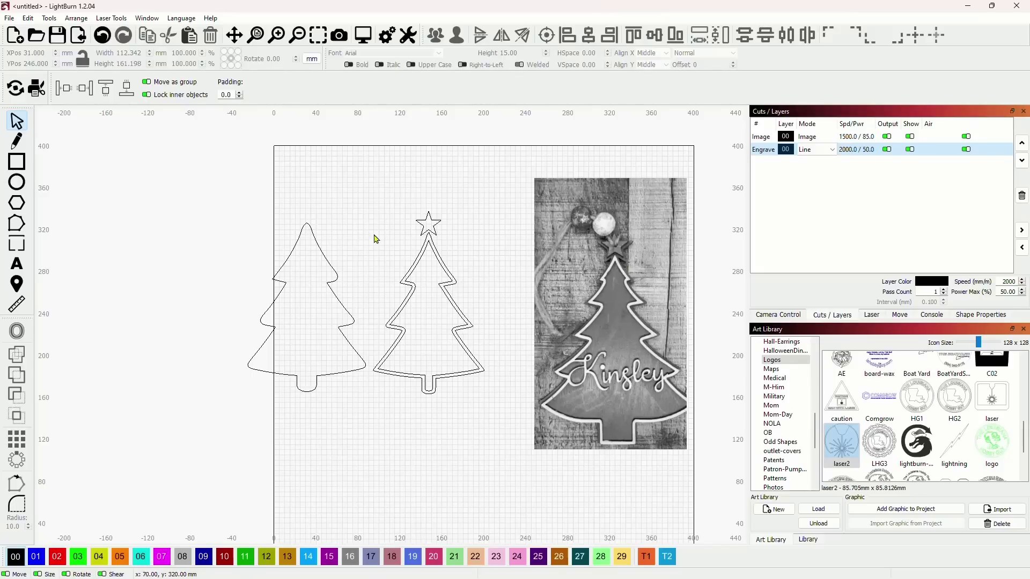
# Duplicate the star and place the copy on the tip of the larger offset tree at about X 32, Y 332 mm.
pyautogui.click(436, 224)
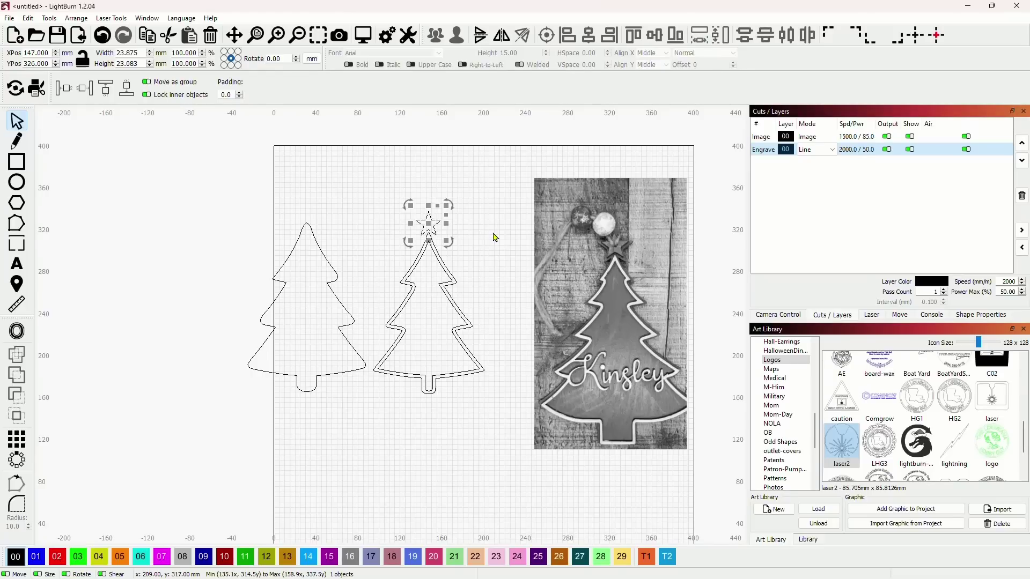
pyautogui.hotkey('ctrl', 'd')
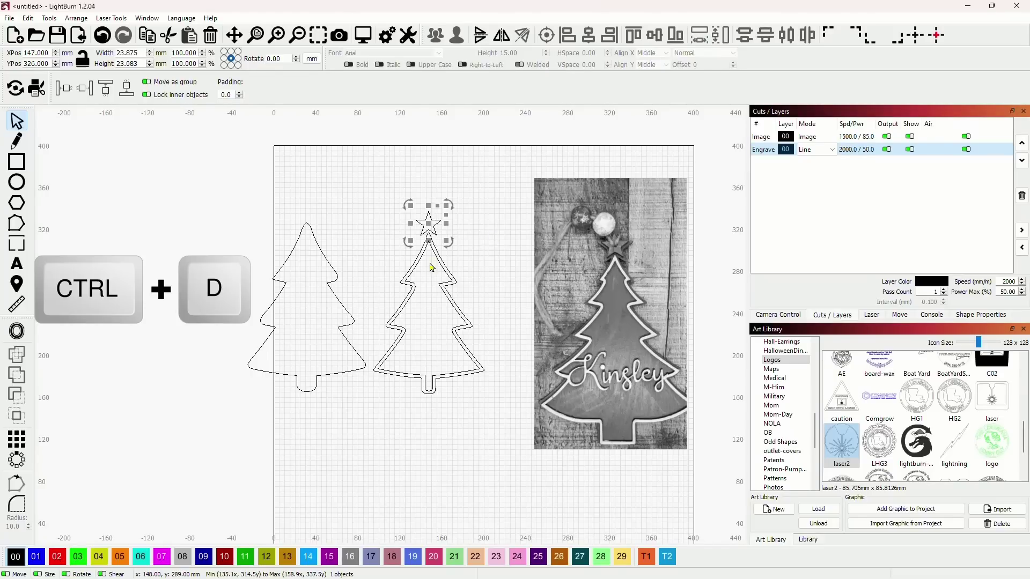
pyautogui.moveTo(393, 270); pyautogui.dragTo(433, 272)
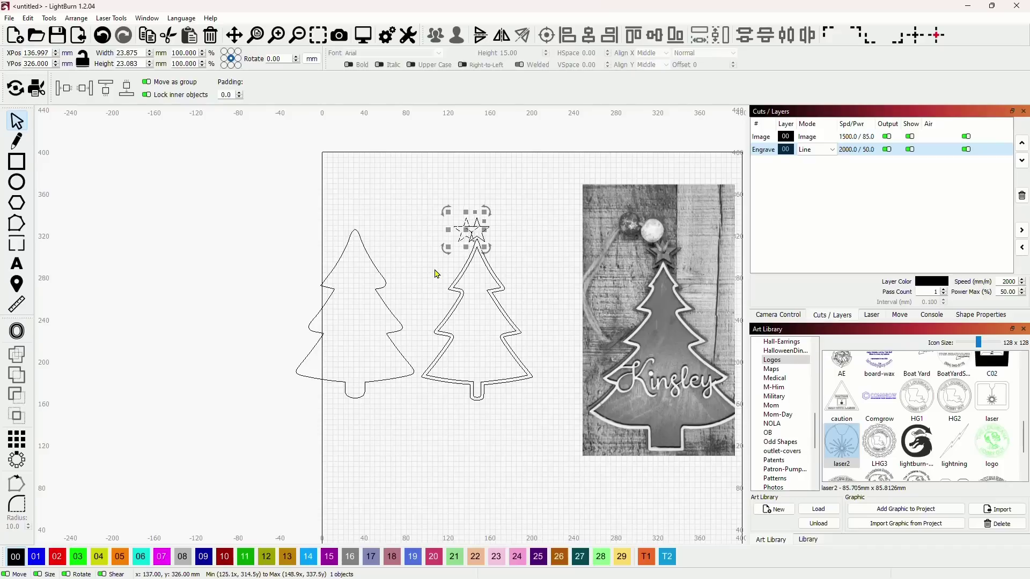
pyautogui.press('Left')
pyautogui.press('Left')
pyautogui.press('Left')
pyautogui.press('Left')
pyautogui.press('Left')
pyautogui.press('Left')
pyautogui.press('Left')
pyautogui.press('Left')
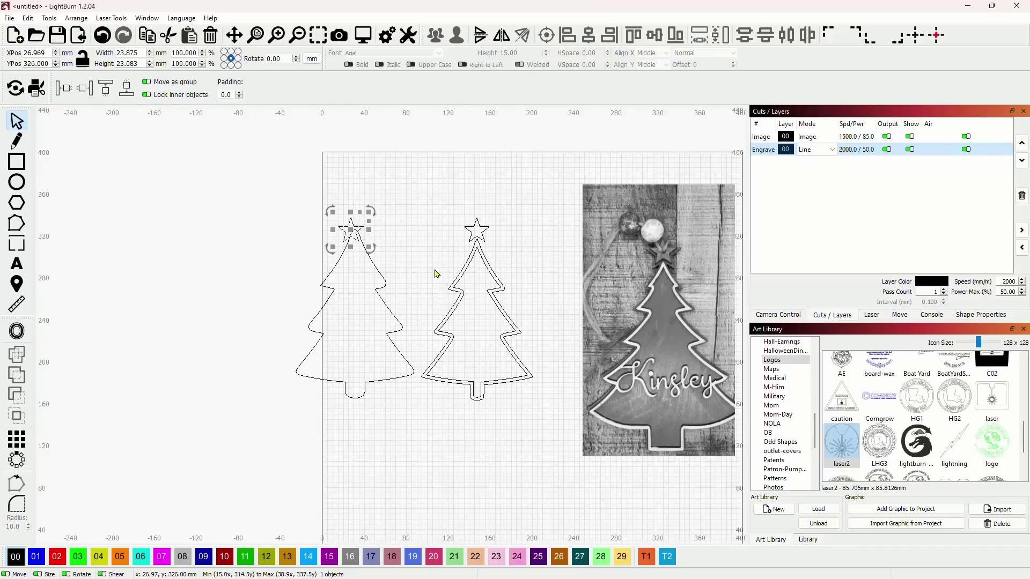
pyautogui.press('Right')
pyautogui.press('Up')
pyautogui.hotkey('shift', 'Up')
pyautogui.hotkey('shift', 'Up')
pyautogui.hotkey('shift', 'Up')
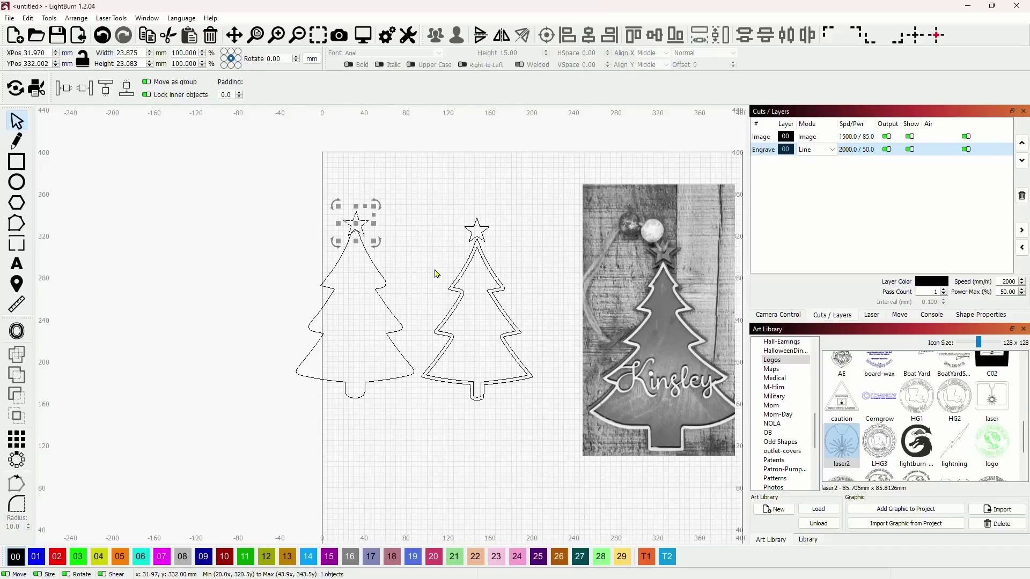
# Adjust the star on the backing tree's tip to about X 30.7, Y 332.2 mm so its lower notch overlaps the tip.
pyautogui.hotkey('shift', 'Left')
pyautogui.hotkey('shift', 'Left')
pyautogui.scroll(3, 487, 236)
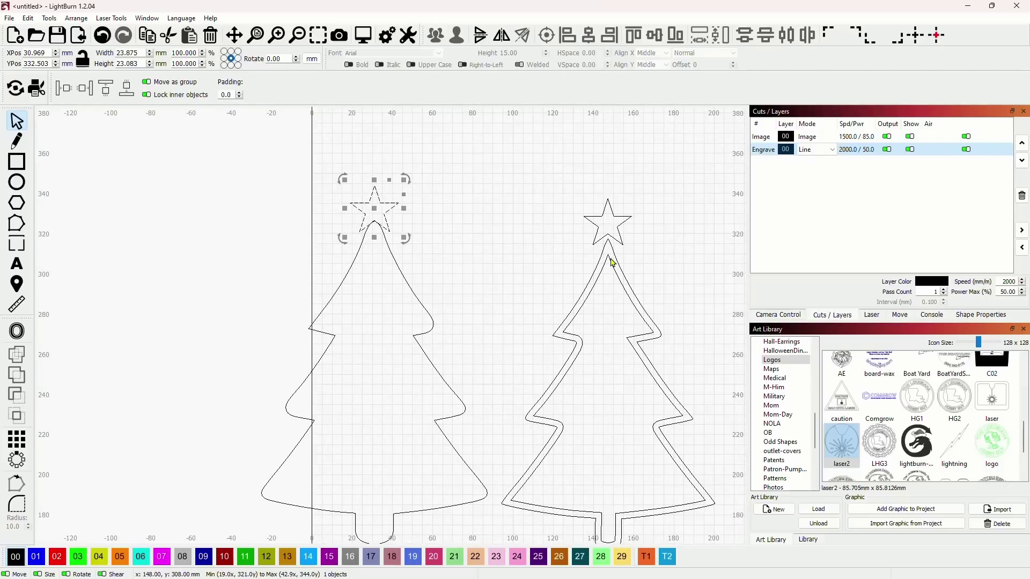
pyautogui.click(461, 251)
pyautogui.scroll(6, 359, 238)
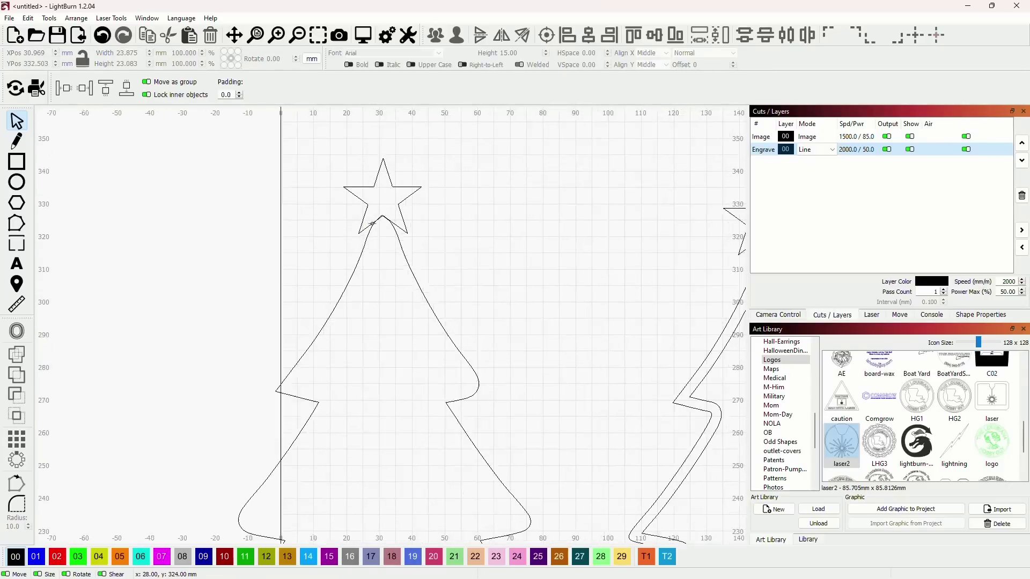
pyautogui.scroll(1, 397, 226)
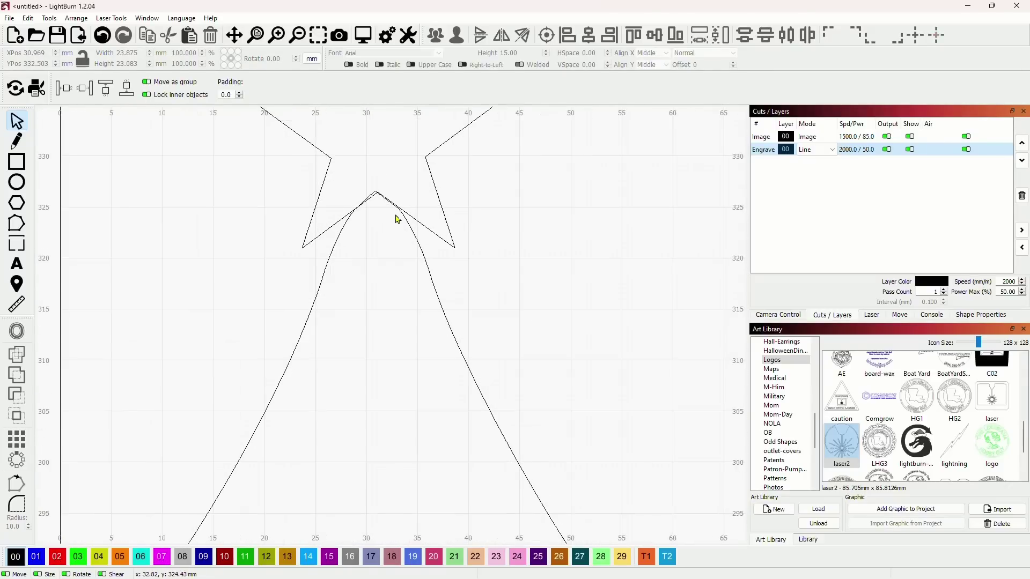
pyautogui.click(450, 197)
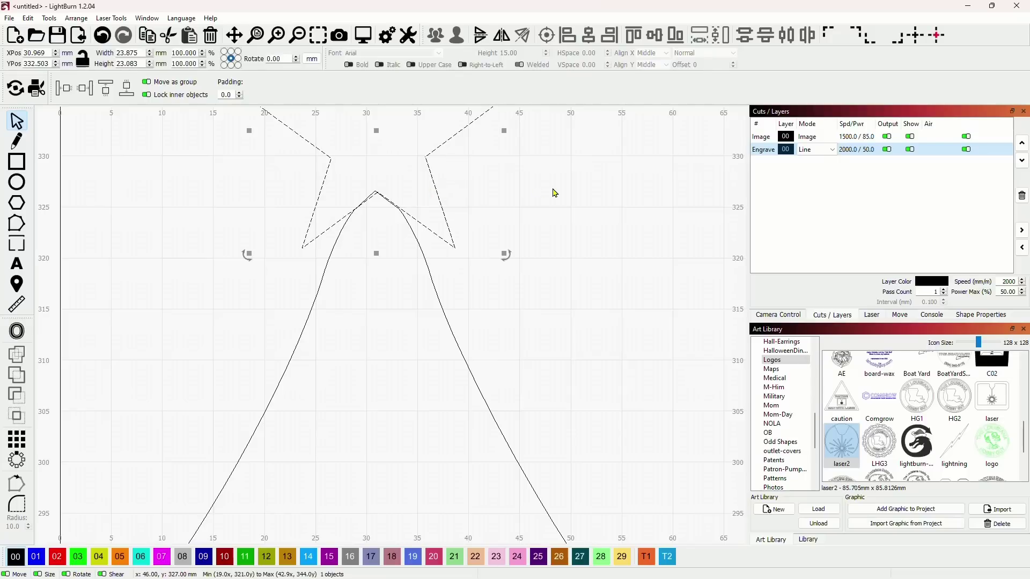
pyautogui.press('Down')
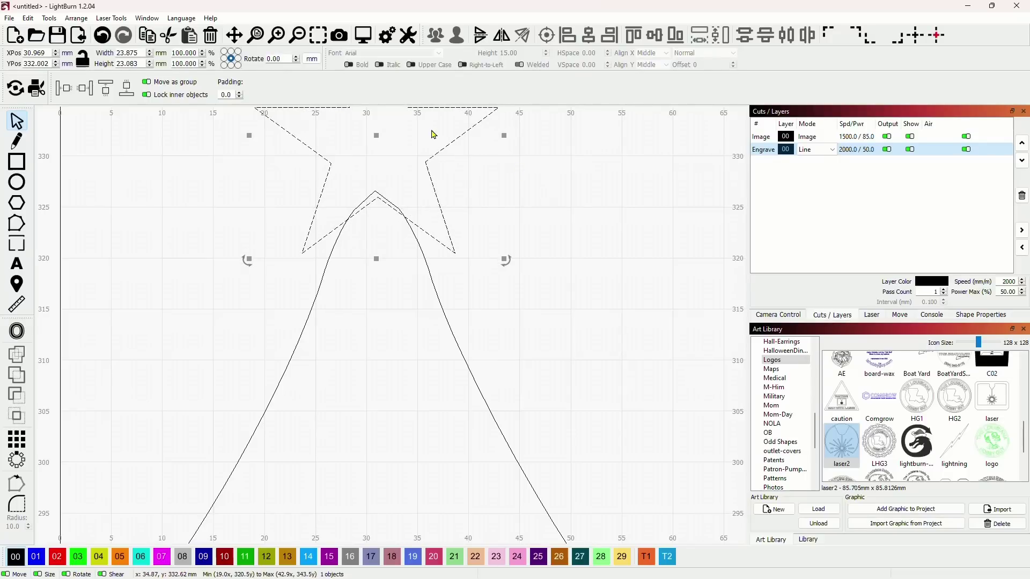
pyautogui.moveTo(372, 139); pyautogui.dragTo(372, 134)
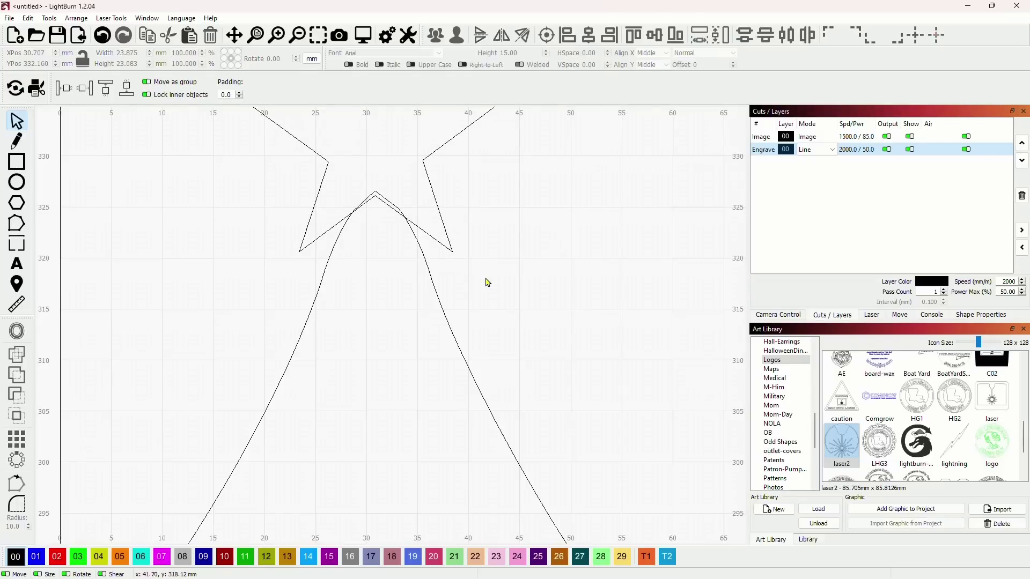
# Weld the star and the backing tree outline into one shape.
pyautogui.moveTo(506, 294); pyautogui.dragTo(375, 193)
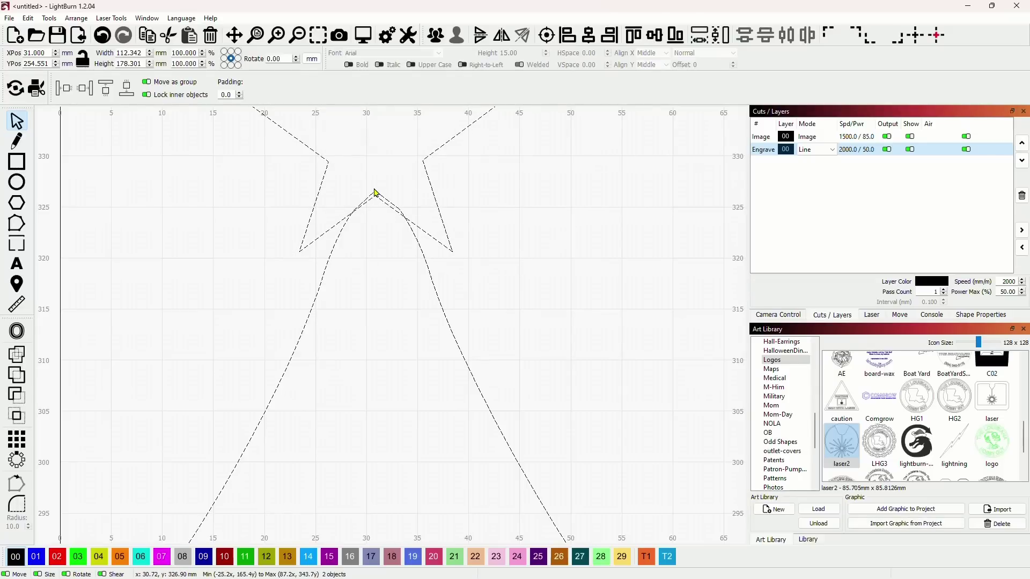
pyautogui.click(17, 354)
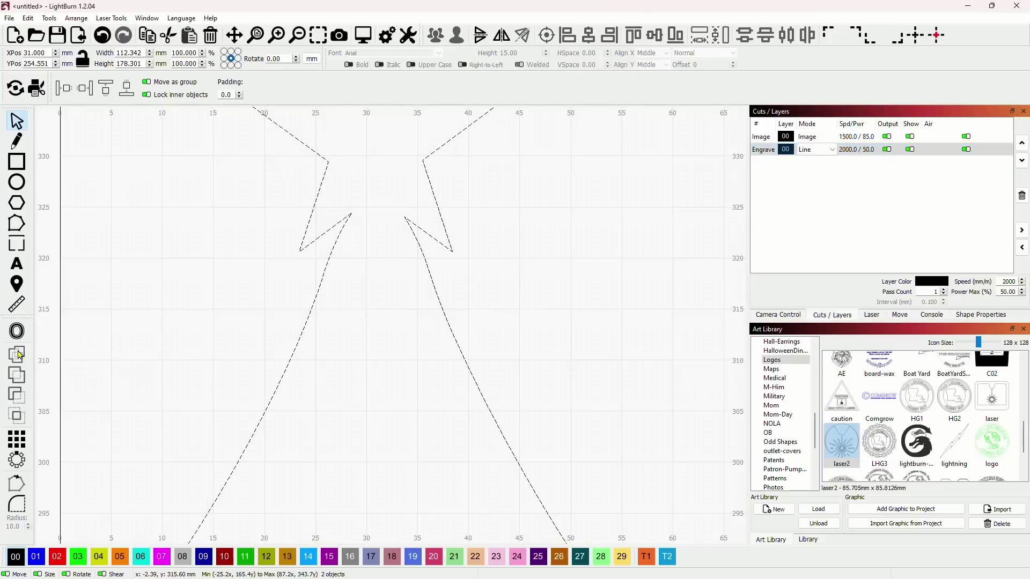
pyautogui.scroll(-8, 494, 284)
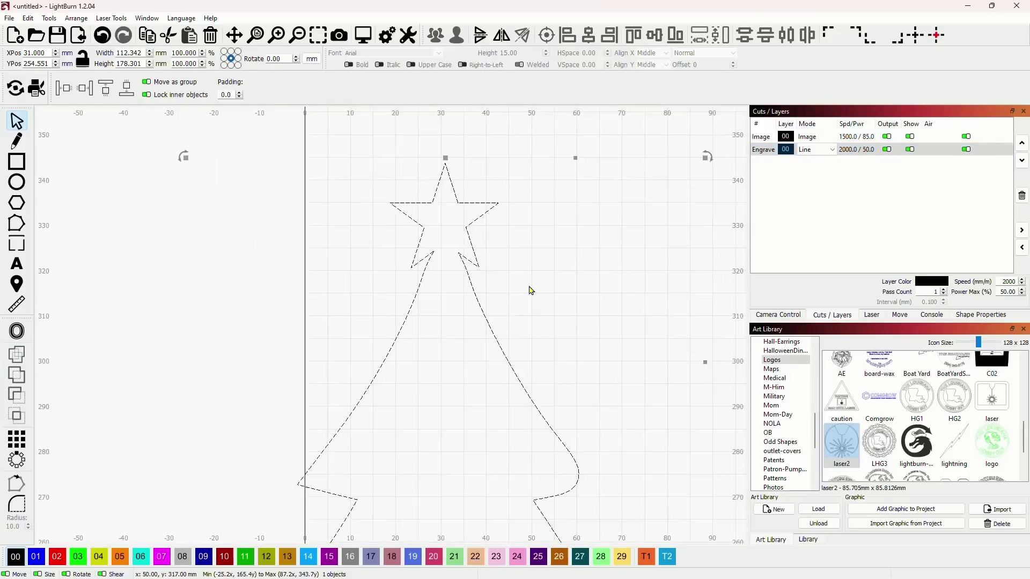
pyautogui.scroll(-3, 609, 290)
pyautogui.scroll(-1, 460, 223)
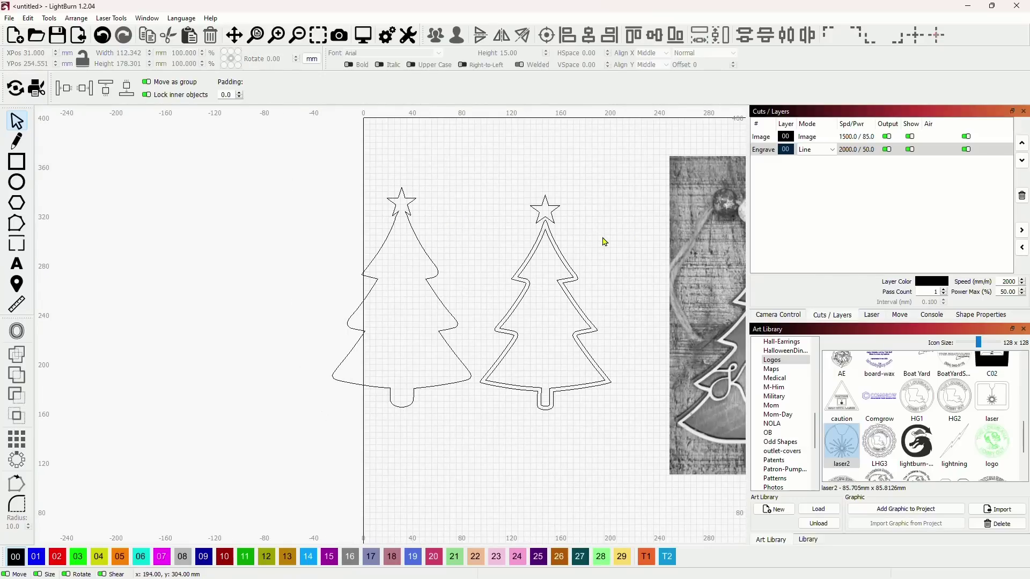
# Move the double-line border tree with its star to X 104, Y 252 mm, and shrink that star slightly about its centre.
pyautogui.moveTo(604, 242); pyautogui.dragTo(574, 268)
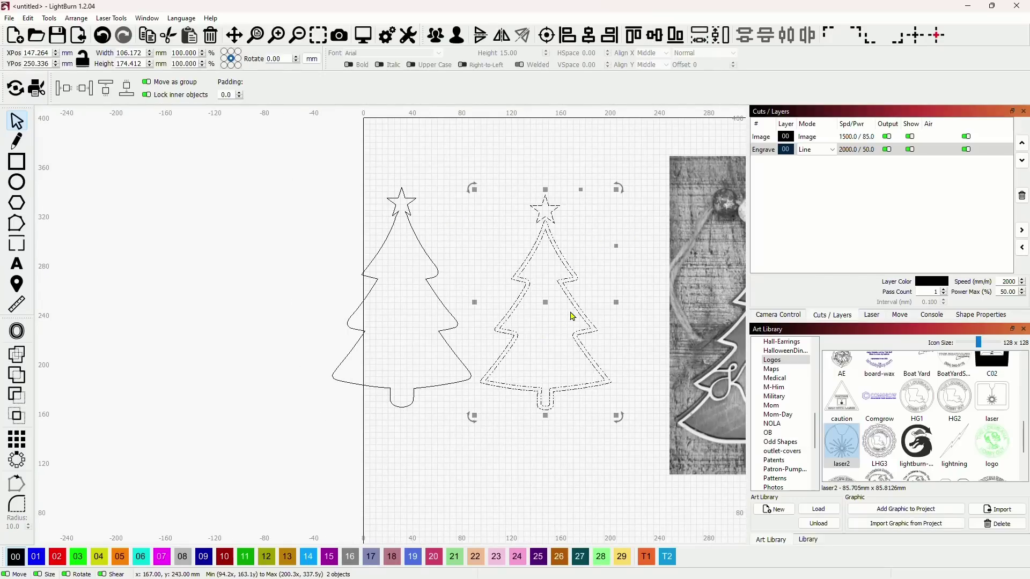
pyautogui.moveTo(546, 302); pyautogui.dragTo(494, 305)
pyautogui.click(592, 245)
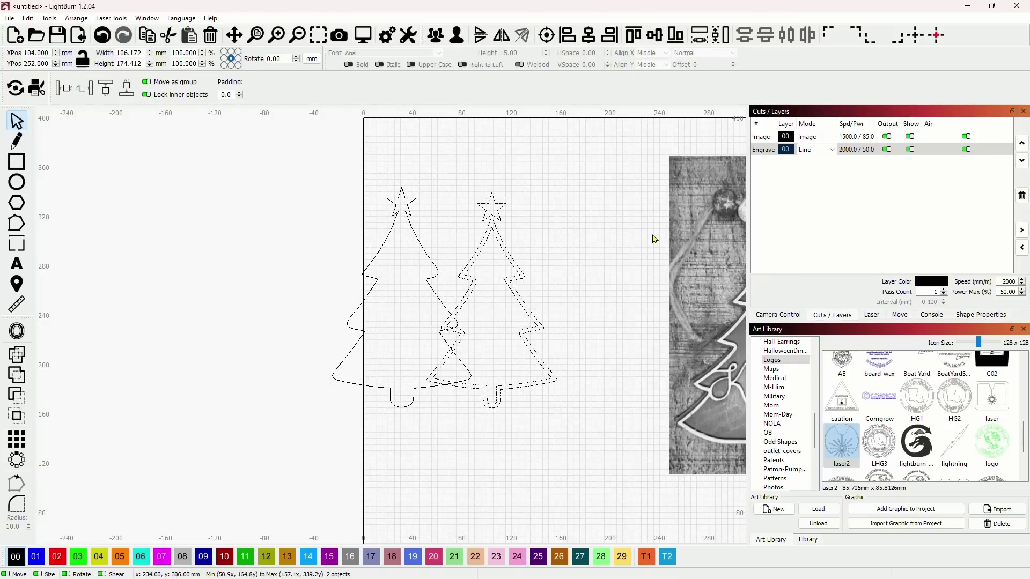
pyautogui.click(494, 208)
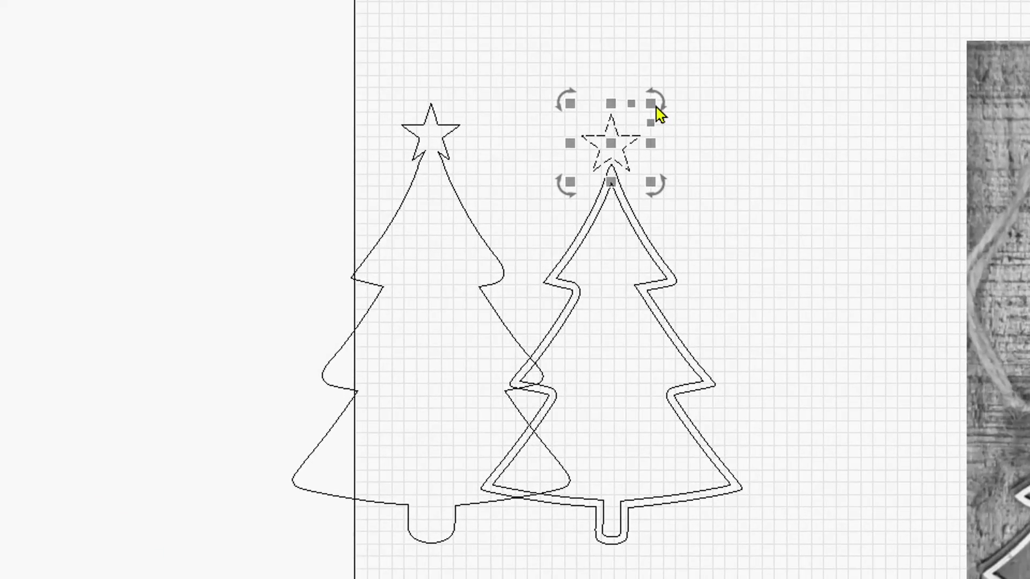
pyautogui.moveTo(656, 108); pyautogui.dragTo(646, 115)
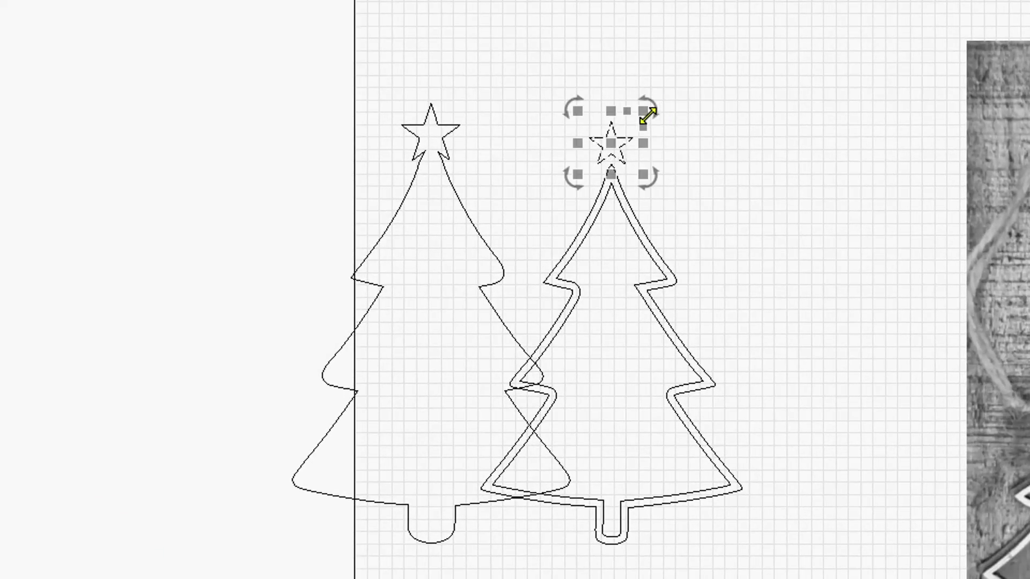
# Place the border tree and its star over the backing tree to compare the fit, and move them back beside it.
pyautogui.click(666, 267)
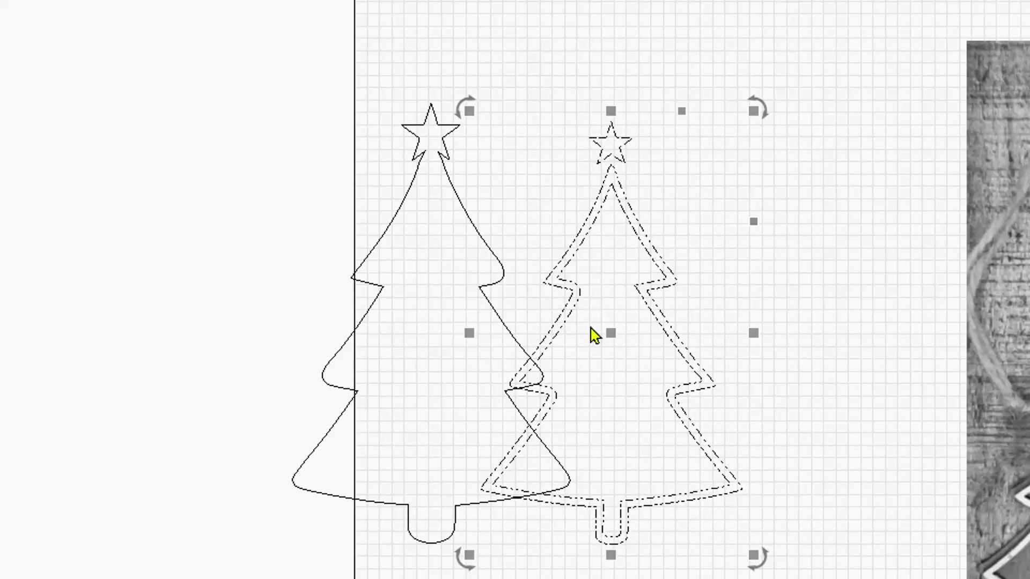
pyautogui.moveTo(611, 327); pyautogui.dragTo(433, 320)
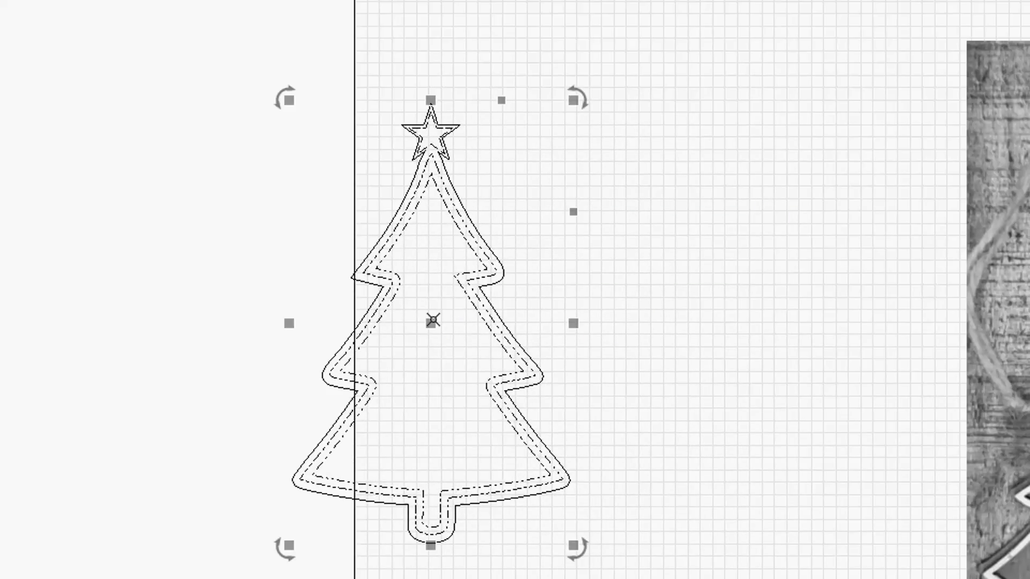
pyautogui.scroll(4, 361, 189)
pyautogui.scroll(2, 479, 142)
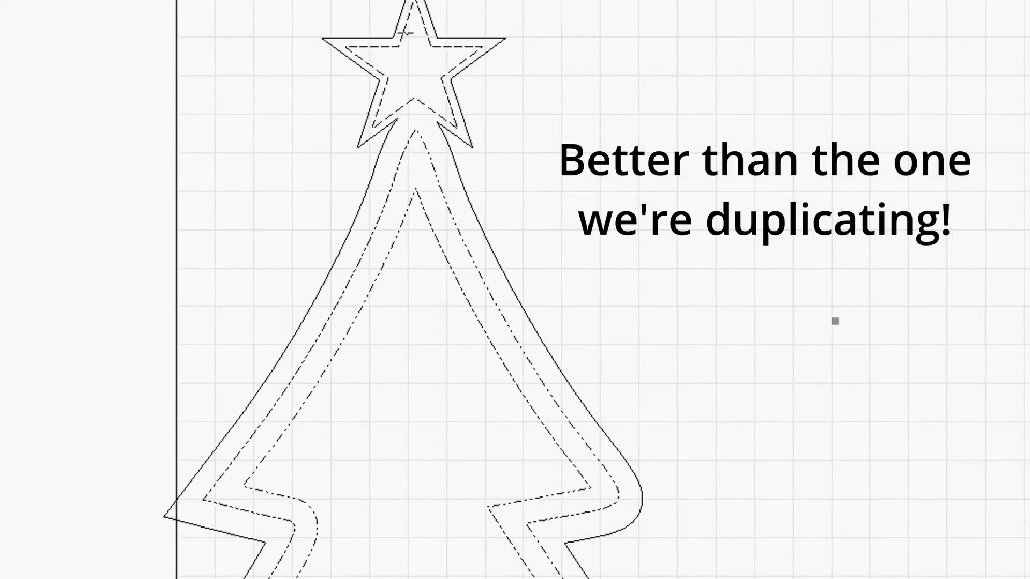
pyautogui.scroll(-6, 478, 200)
pyautogui.moveTo(467, 287); pyautogui.dragTo(643, 301)
pyautogui.scroll(3, 524, 256)
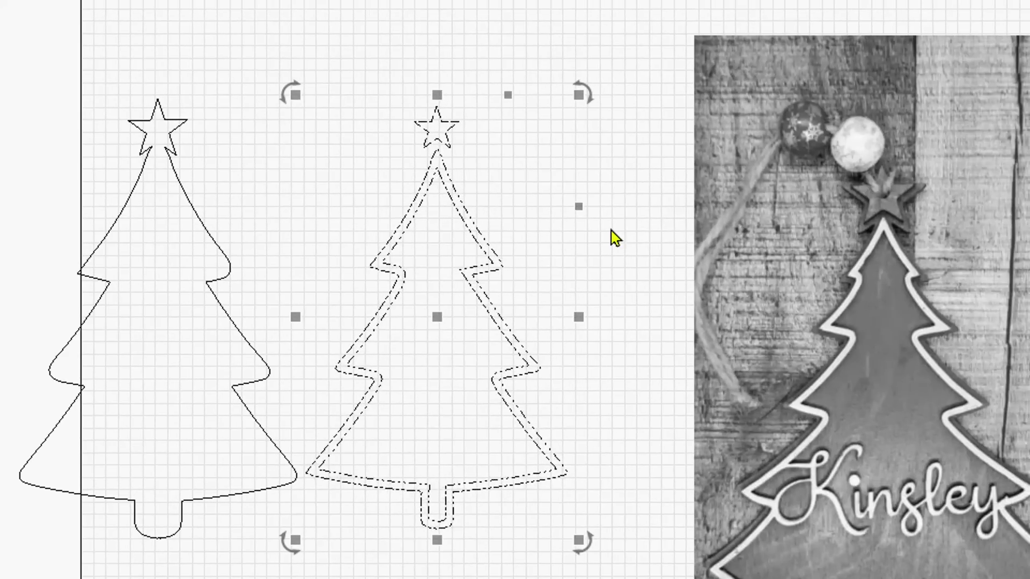
pyautogui.click(889, 237)
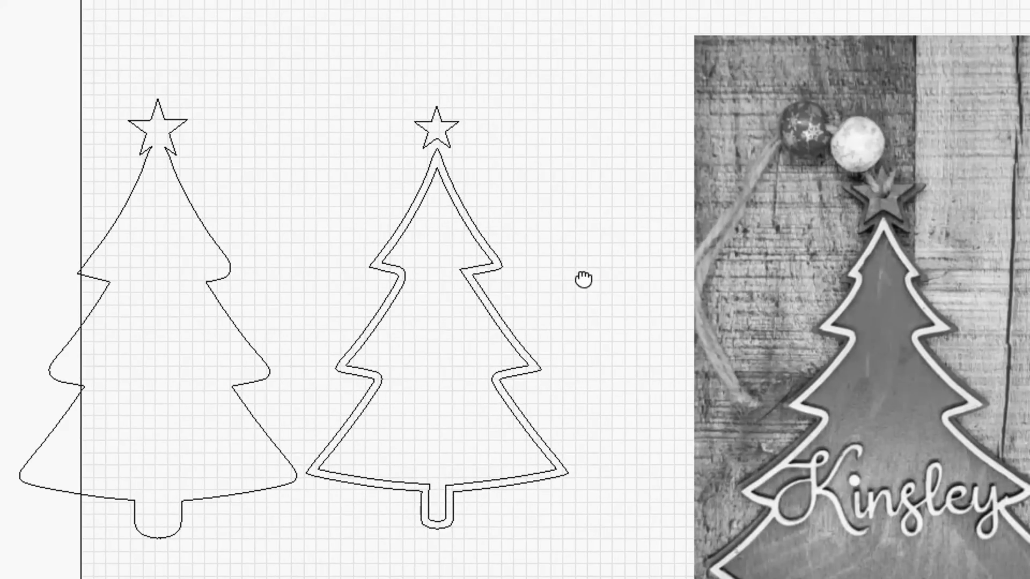
pyautogui.moveTo(583, 279); pyautogui.dragTo(620, 241)
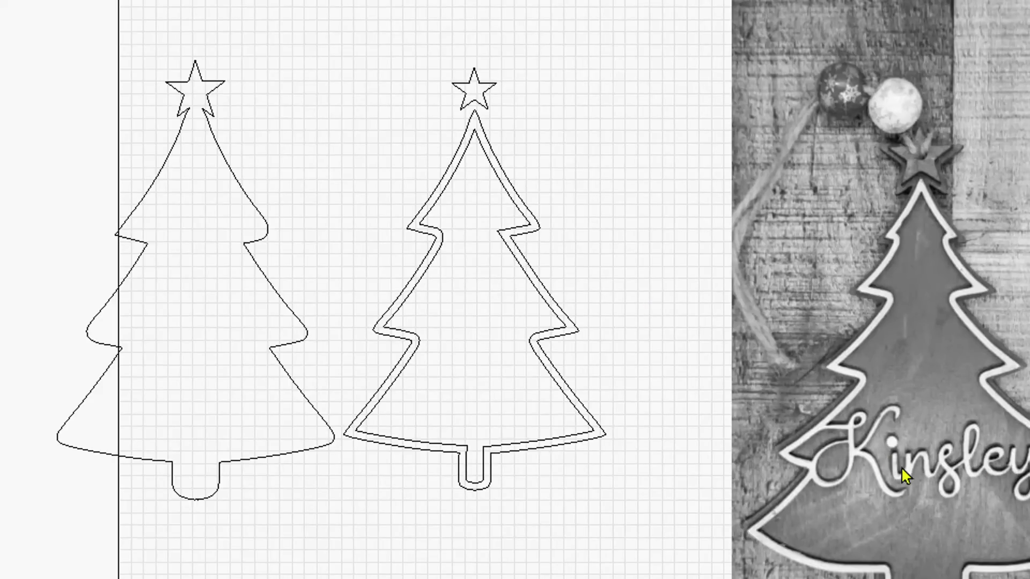
pyautogui.click(493, 86)
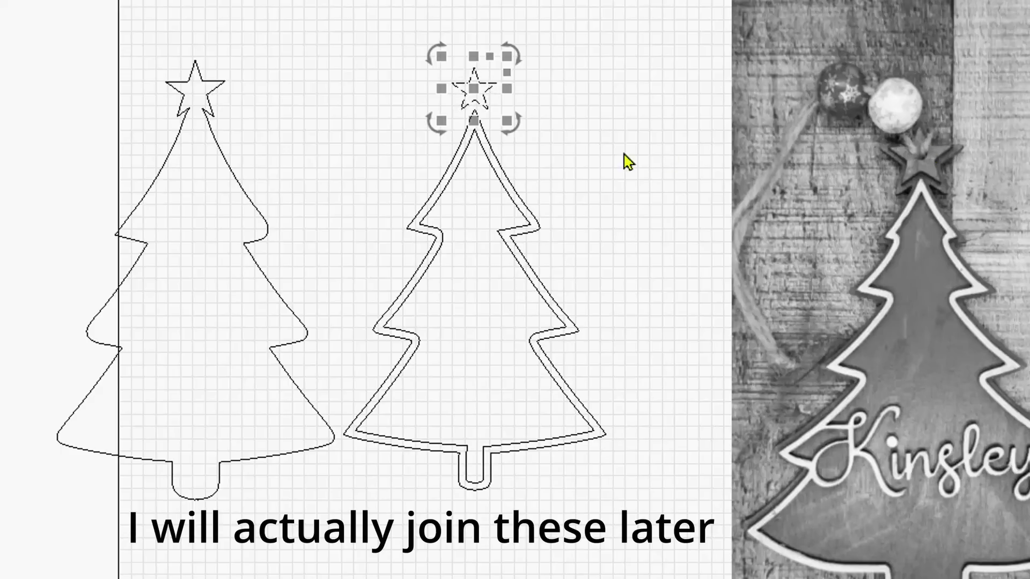
pyautogui.click(597, 158)
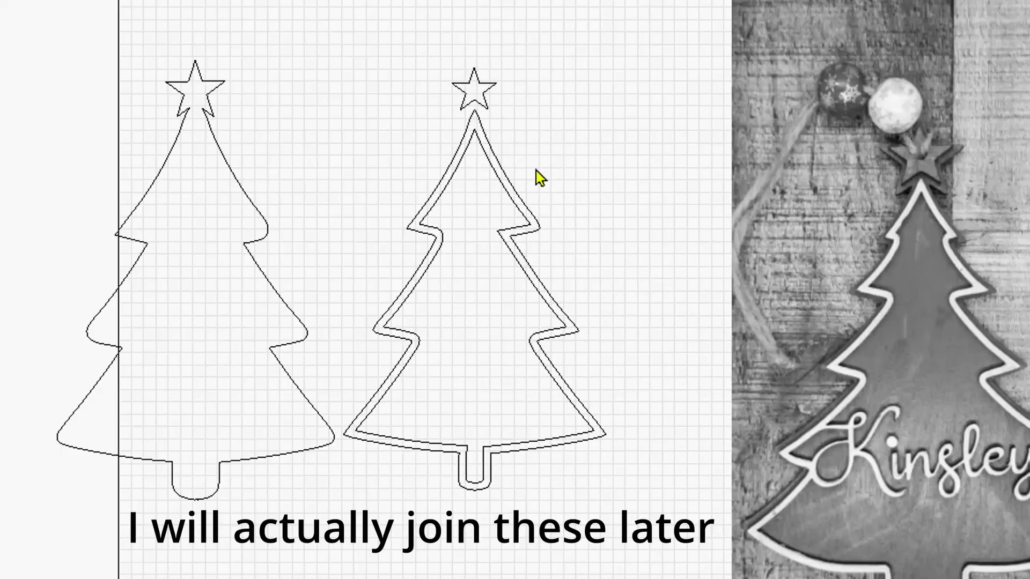
# Centre the border tree and its star on the backing tree at X 31, Y 254.551 mm, and group the border tree with its star.
pyautogui.moveTo(536, 171); pyautogui.dragTo(422, 100)
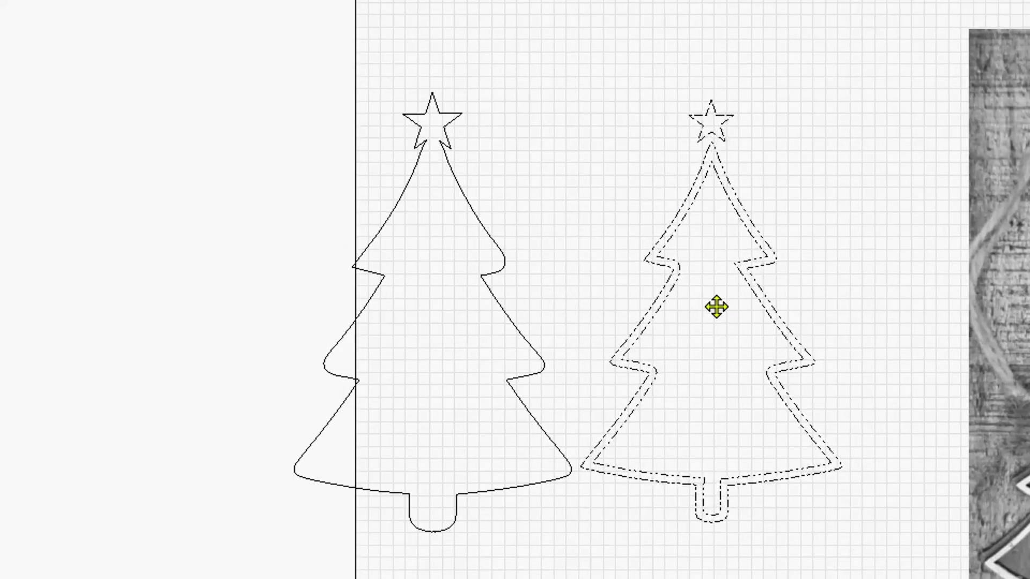
pyautogui.moveTo(715, 306); pyautogui.dragTo(441, 320)
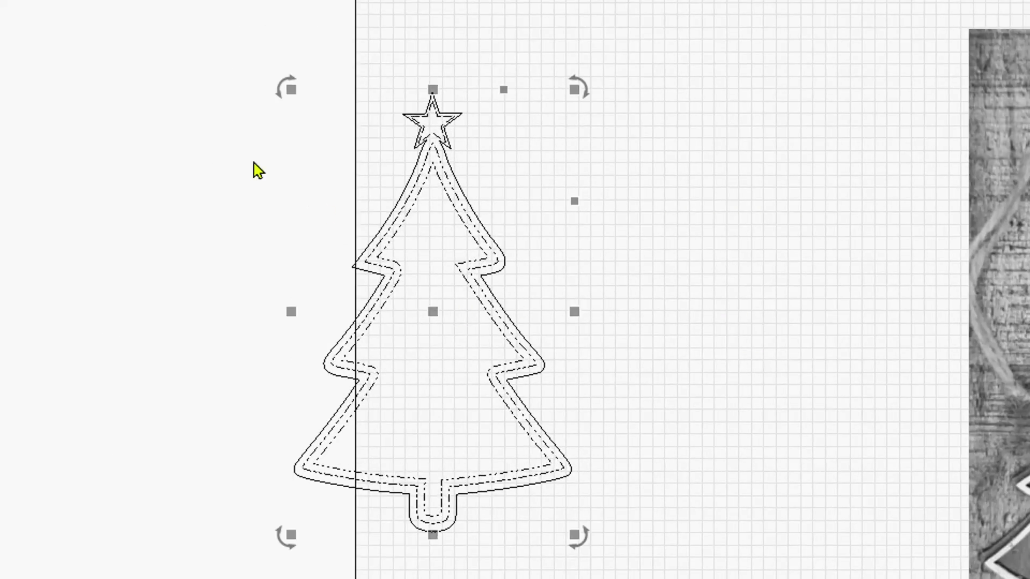
pyautogui.scroll(2, 260, 161)
pyautogui.scroll(2, 515, 172)
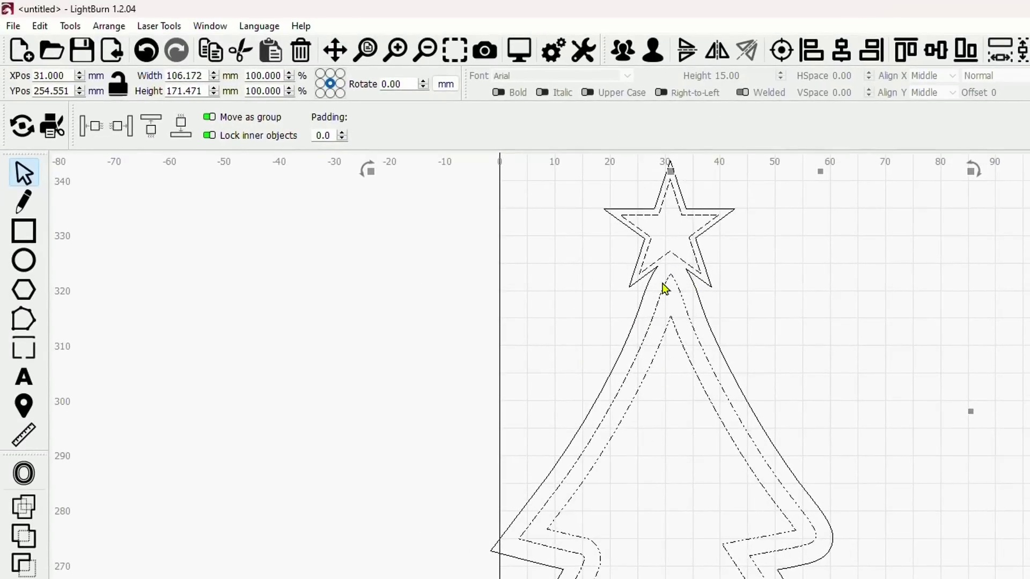
pyautogui.click(625, 53)
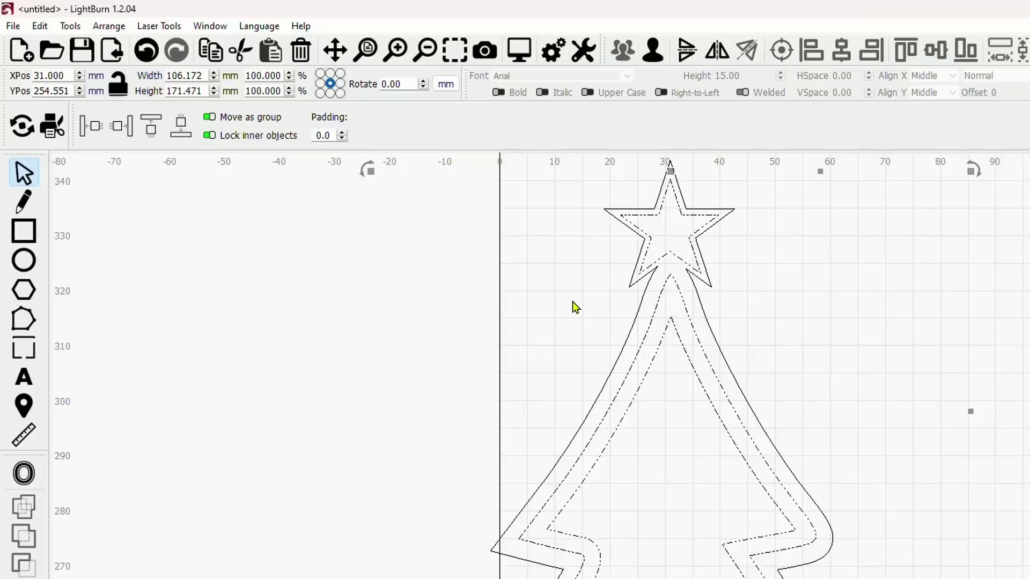
pyautogui.moveTo(431, 303); pyautogui.dragTo(397, 370)
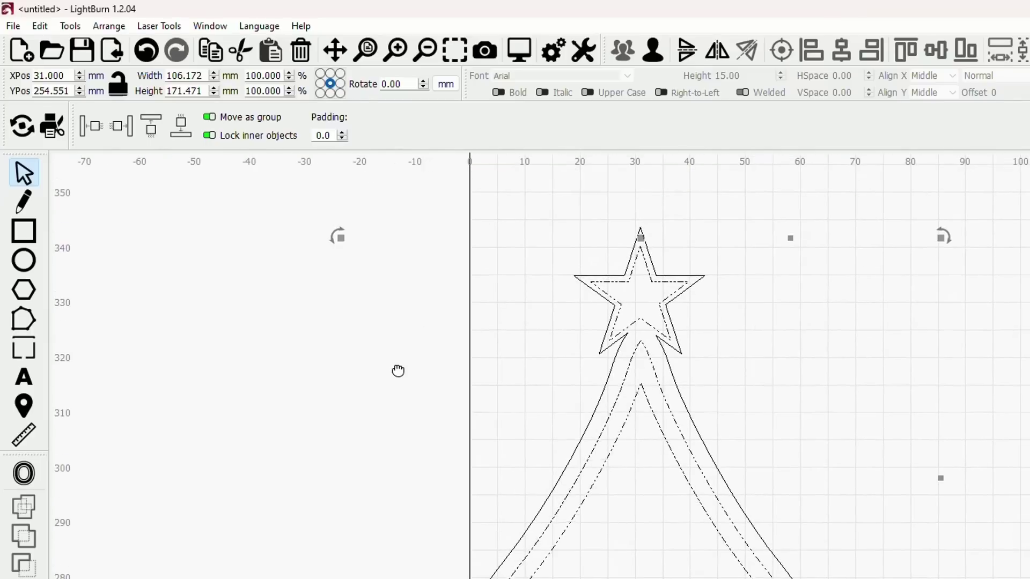
pyautogui.click(306, 375)
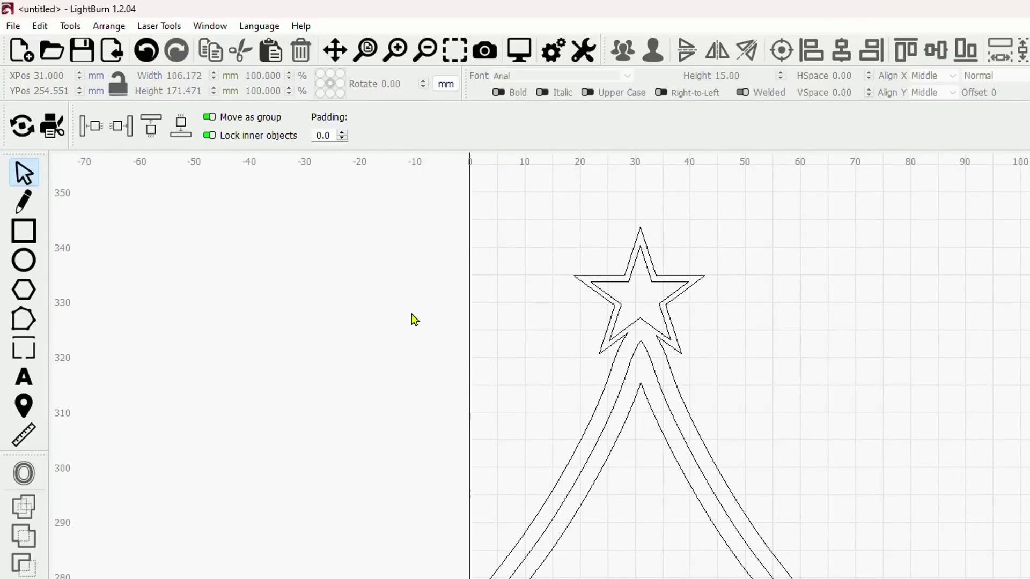
# Add a 5 mm circle in the middle of the star at about X 30.7, Y 331.2 mm as a hanging hole.
pyautogui.click(17, 260)
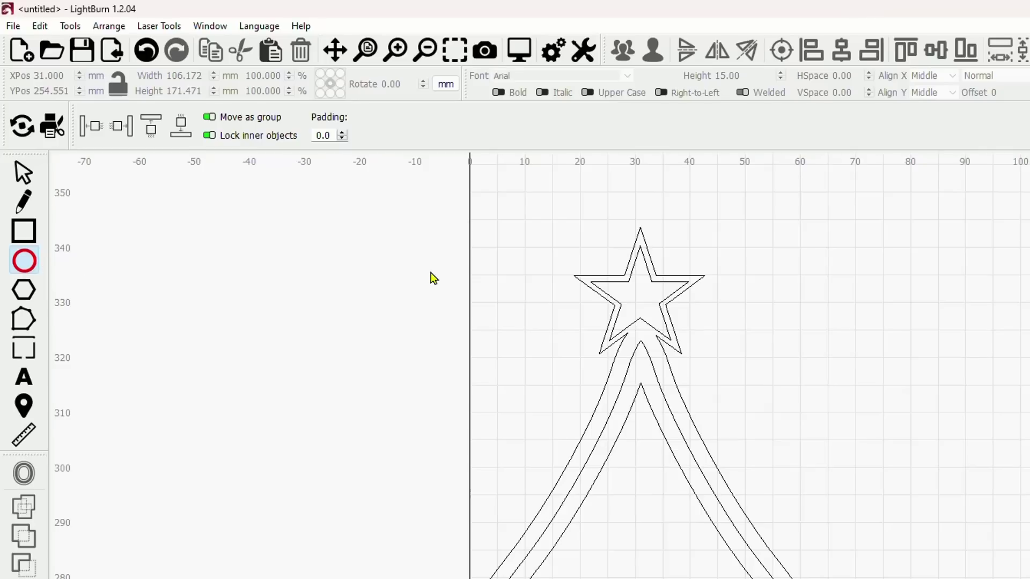
pyautogui.moveTo(482, 270); pyautogui.dragTo(641, 301)
pyautogui.press('Escape')
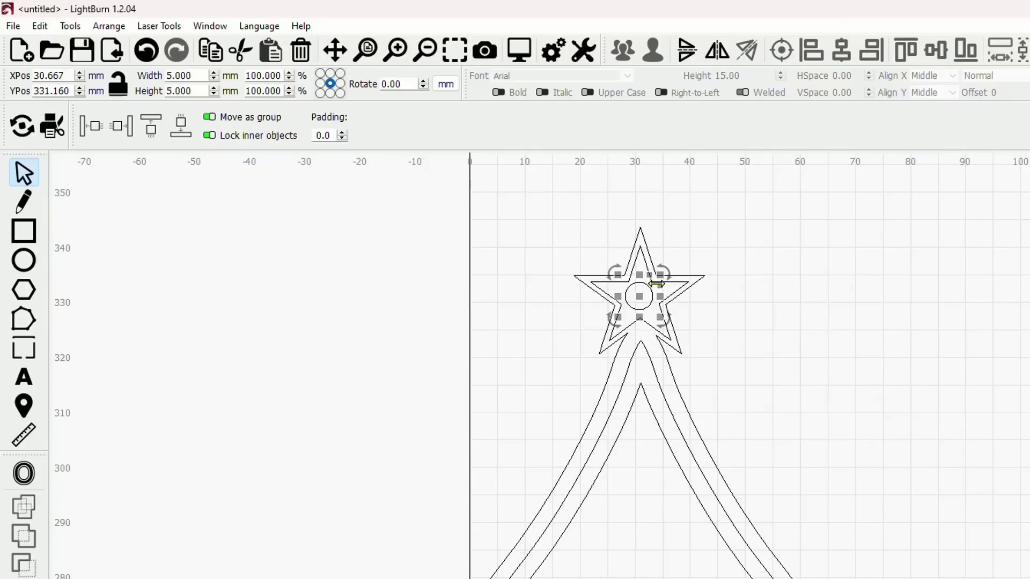
pyautogui.click(711, 290)
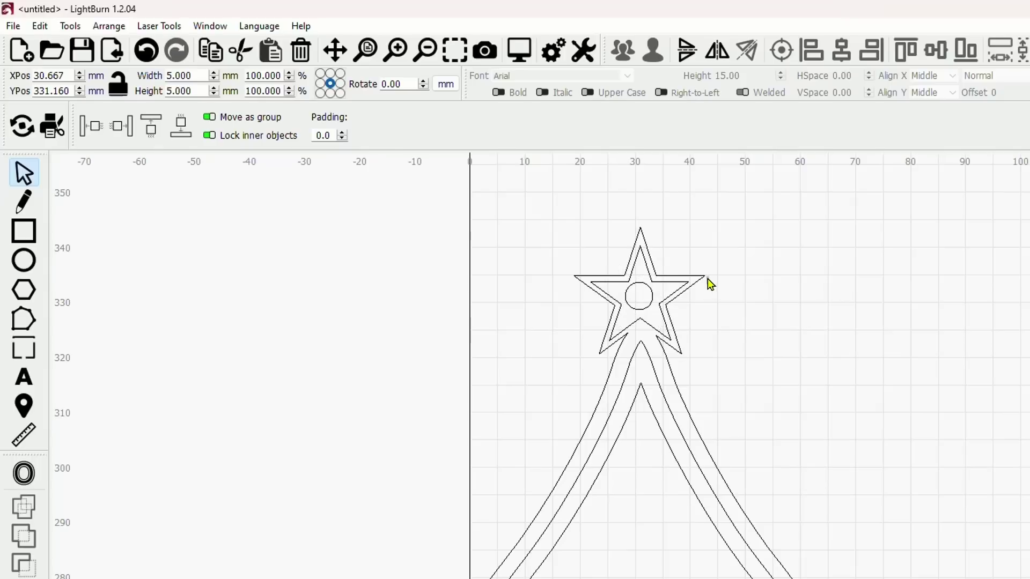
# Move the backing tree together with a copy of the circle off the border tree to X -25, Y 256 mm.
pyautogui.click(704, 282)
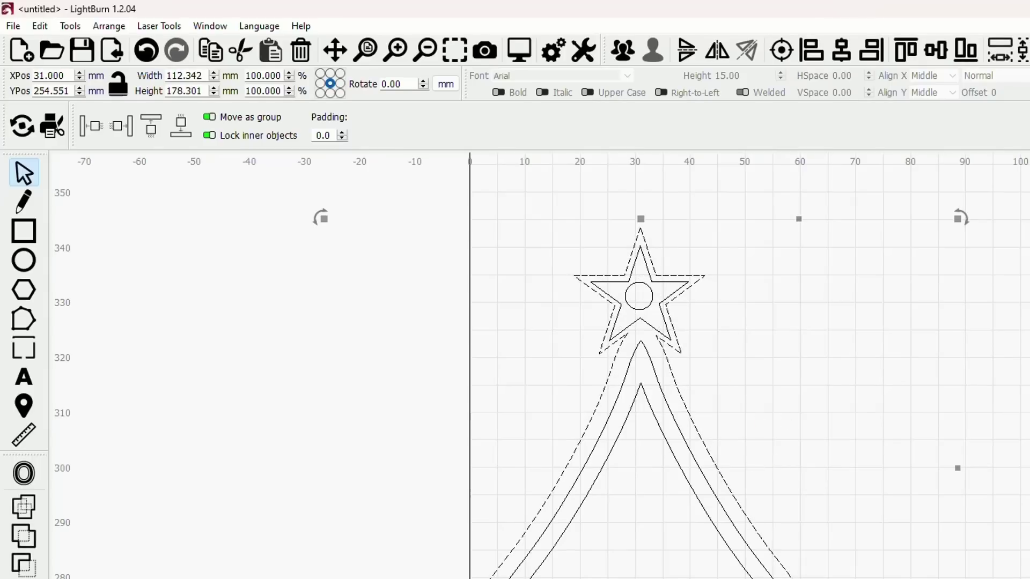
pyautogui.moveTo(623, 337); pyautogui.dragTo(315, 329)
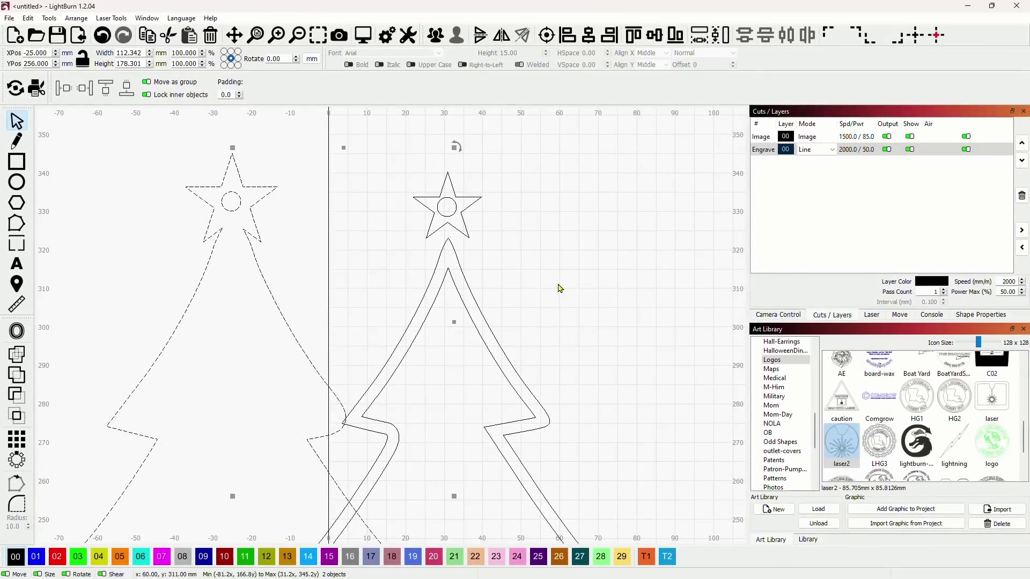
pyautogui.click(556, 288)
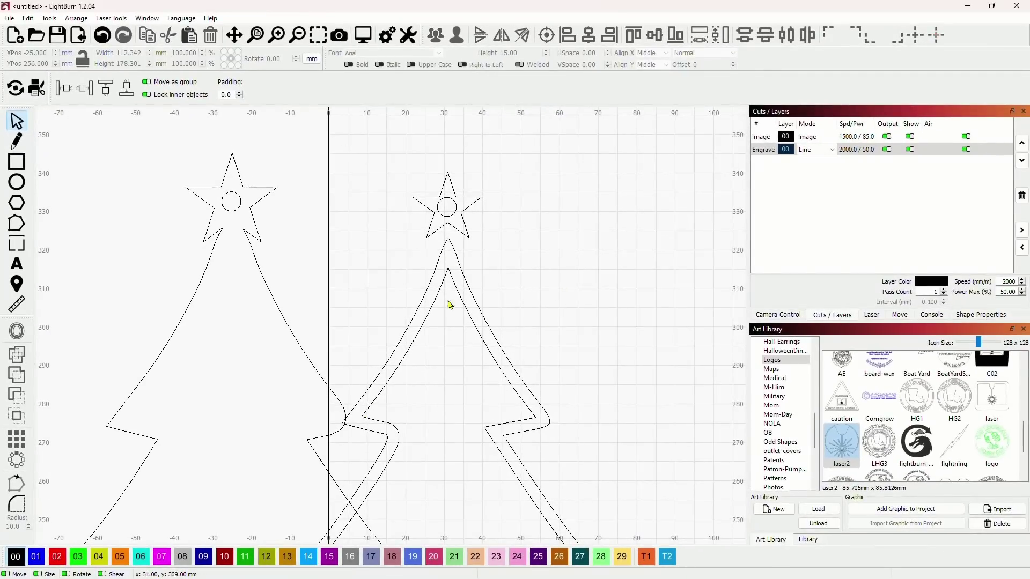
pyautogui.scroll(-3, 579, 292)
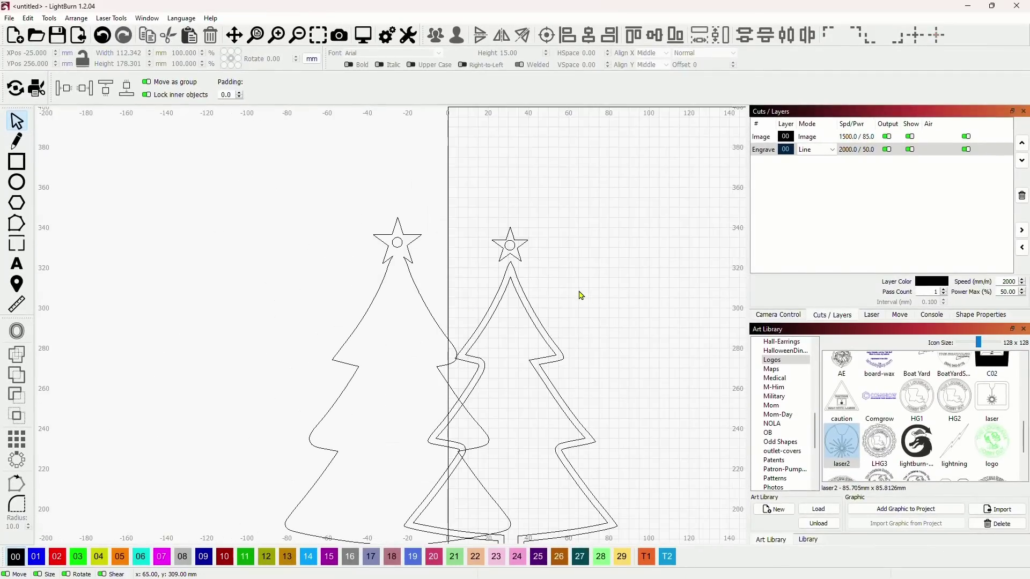
# Group each tree with its star and hanging hole, placing the backing tree group at X -83, Y 257 mm.
pyautogui.moveTo(617, 315); pyautogui.dragTo(616, 241)
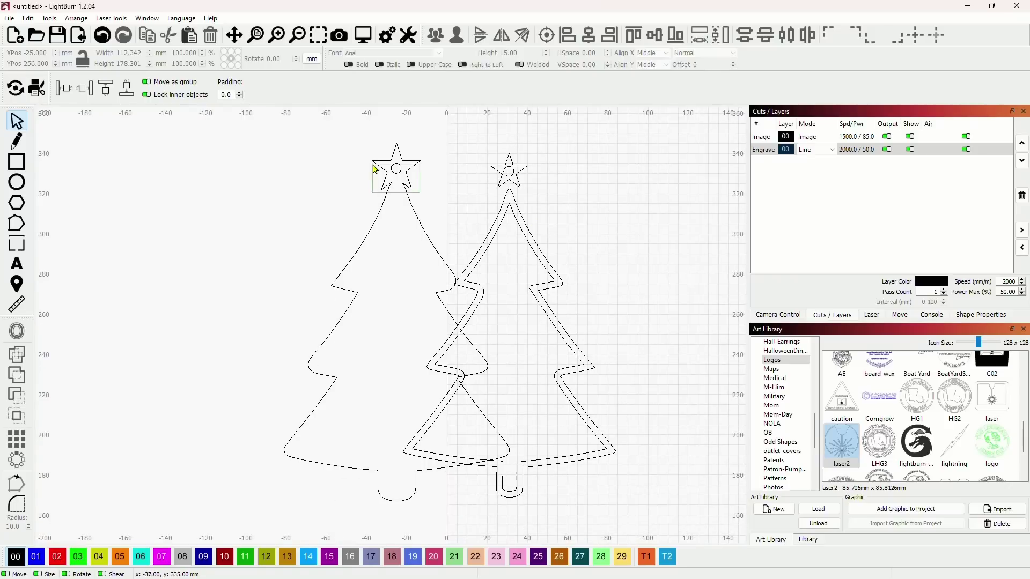
pyautogui.click(405, 190)
pyautogui.click(436, 35)
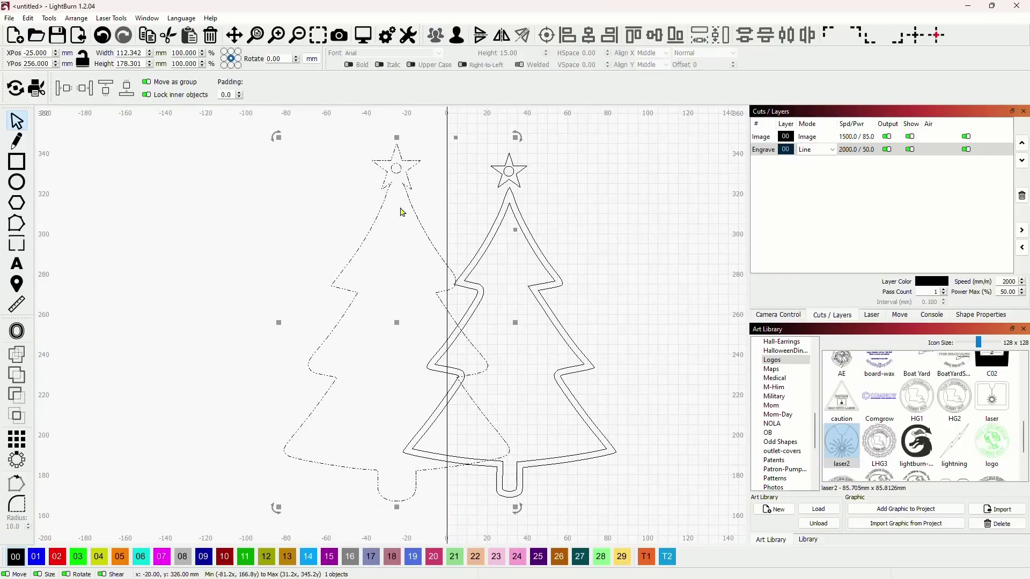
pyautogui.moveTo(349, 319); pyautogui.dragTo(272, 327)
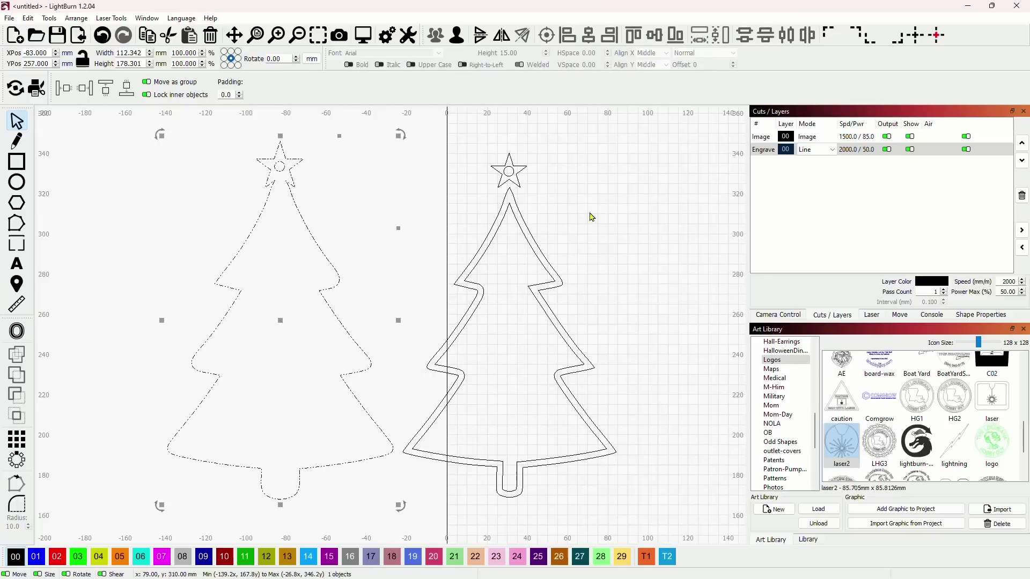
pyautogui.moveTo(583, 223)
pyautogui.mouseDown()
pyautogui.moveTo(568, 223)
pyautogui.moveTo(517, 166)
pyautogui.mouseUp()
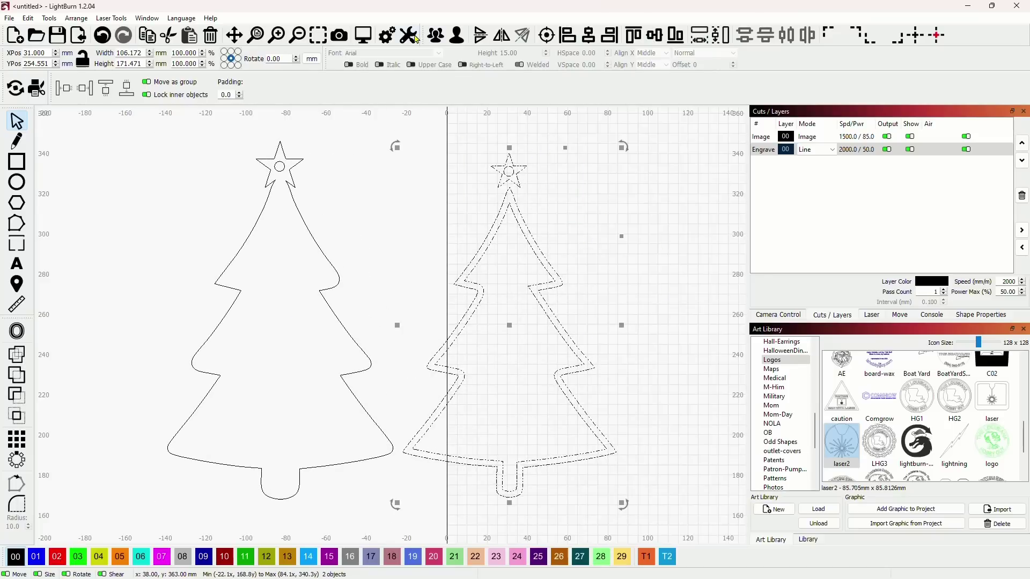
pyautogui.click(436, 35)
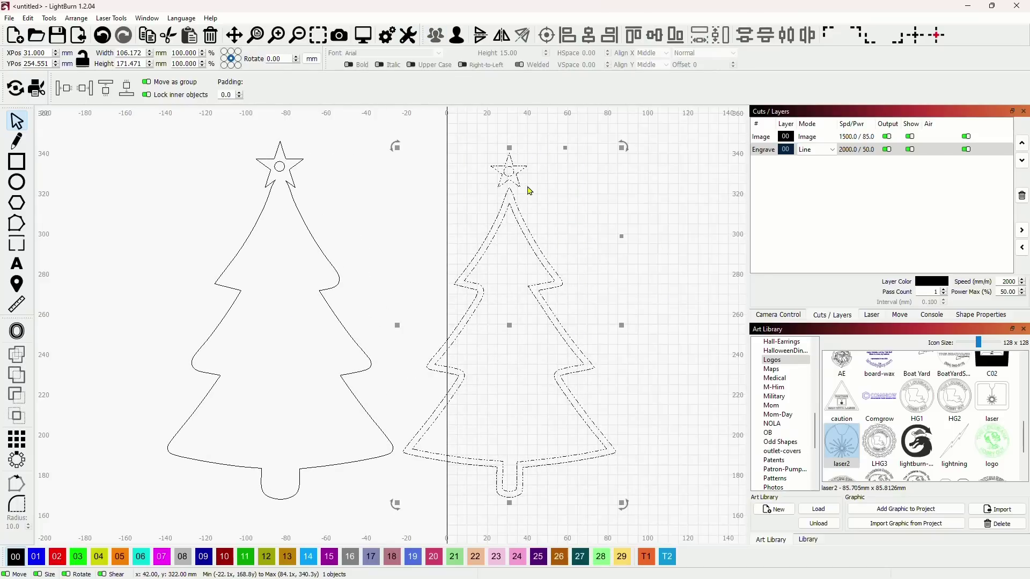
# Centre the border tree on the backing tree to compare stars and holes, and undo the alignment.
pyautogui.keyDown('shift'); pyautogui.click(339, 224); pyautogui.keyUp('shift')
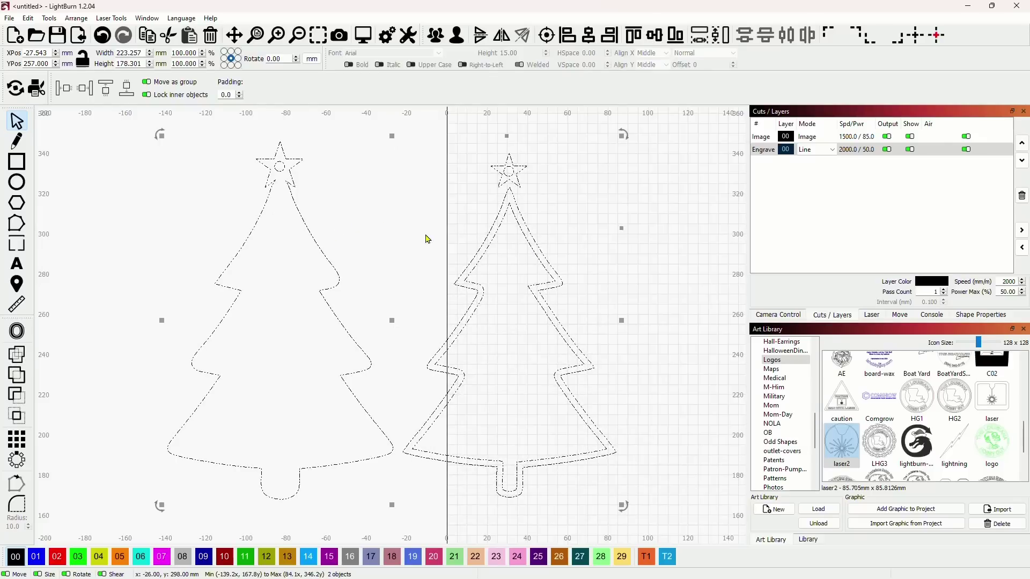
pyautogui.click(545, 36)
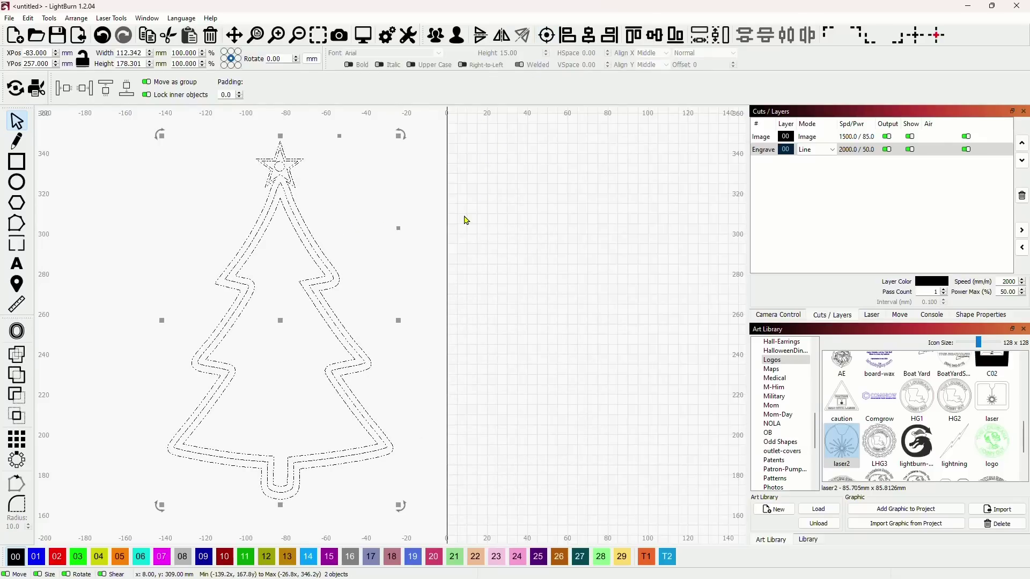
pyautogui.scroll(4, 613, 248)
pyautogui.scroll(2, 421, 161)
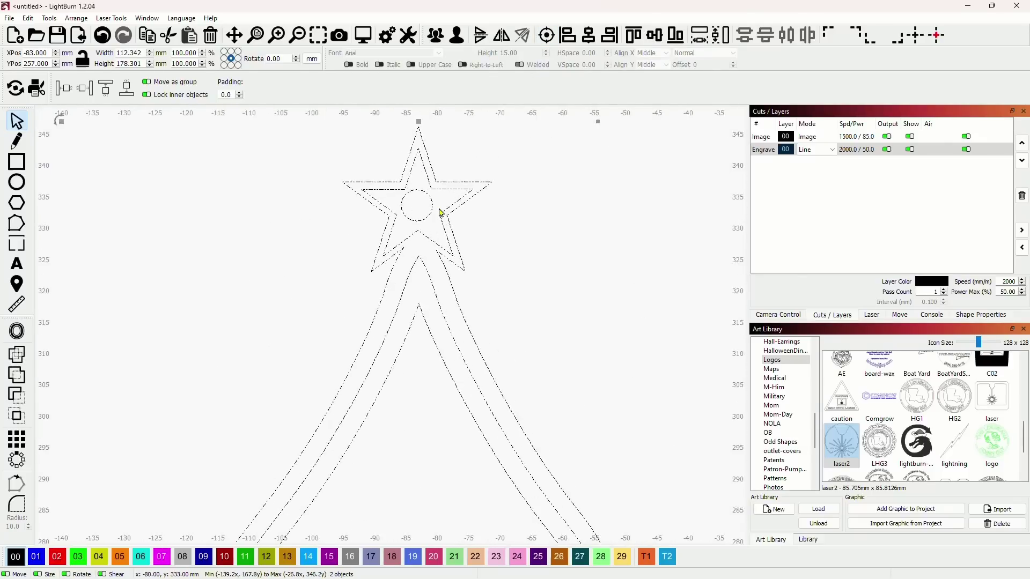
pyautogui.scroll(-4, 472, 243)
pyautogui.scroll(-3, 472, 243)
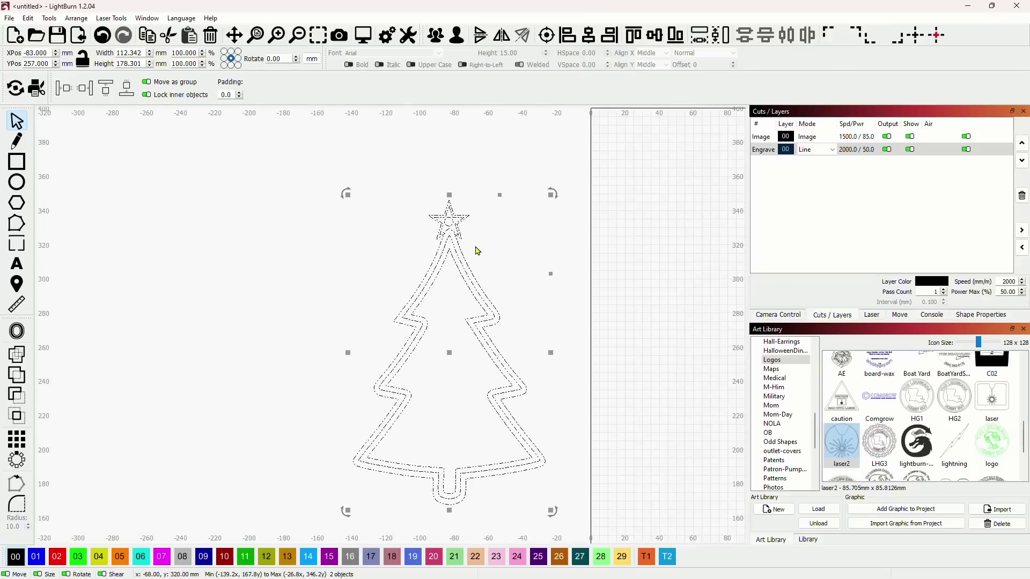
pyautogui.hotkey('ctrl', 'z')
pyautogui.press('Escape')
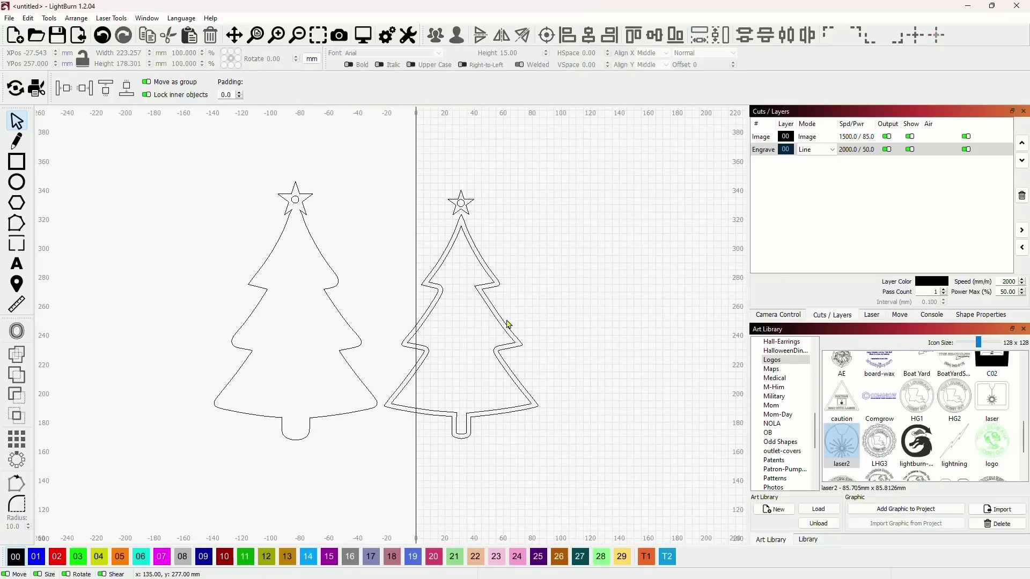
# Assign both tree groups to the red cut layer 02 in Line mode.
pyautogui.moveTo(509, 317); pyautogui.dragTo(253, 277)
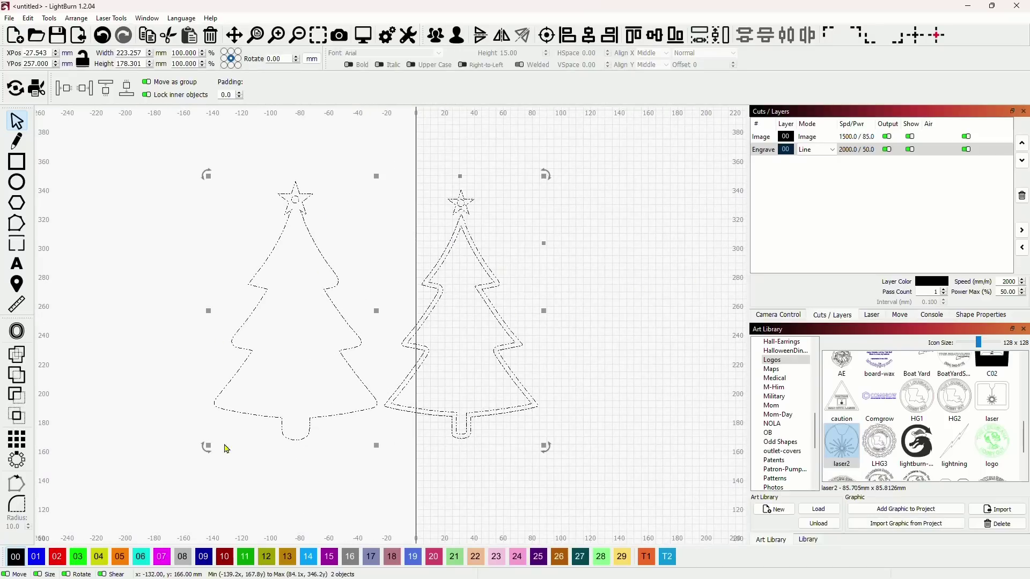
pyautogui.click(56, 557)
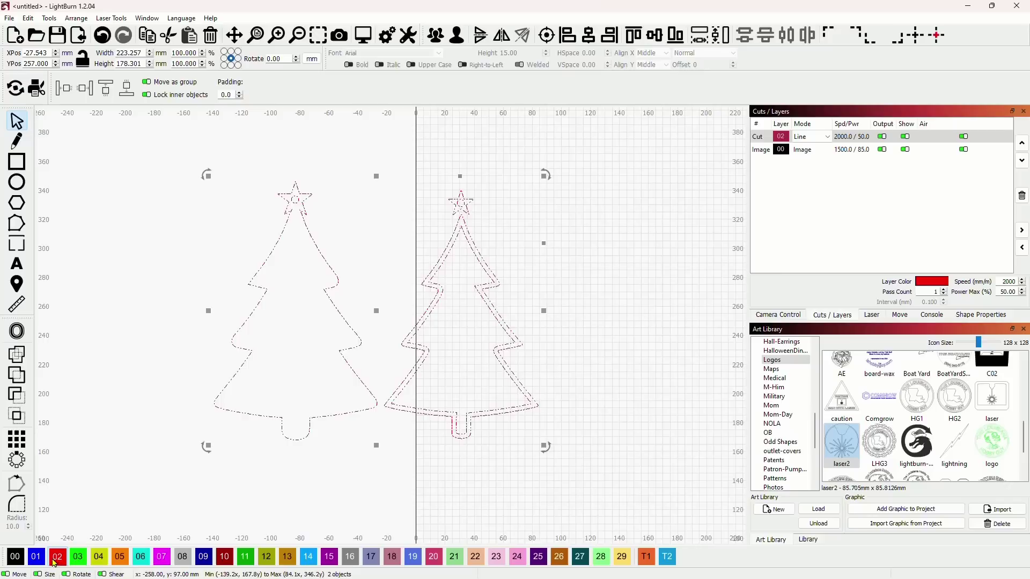
pyautogui.click(815, 138)
# Move both tree groups together to X 150, Y 259 mm and delete the reference photo.
pyautogui.moveTo(640, 244); pyautogui.dragTo(352, 246)
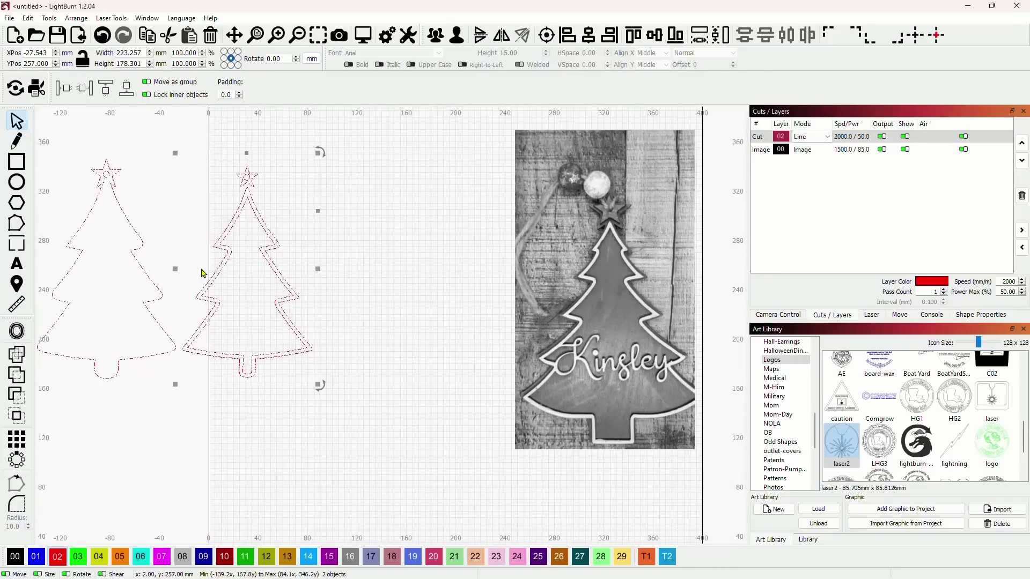
pyautogui.moveTo(177, 269); pyautogui.dragTo(396, 267)
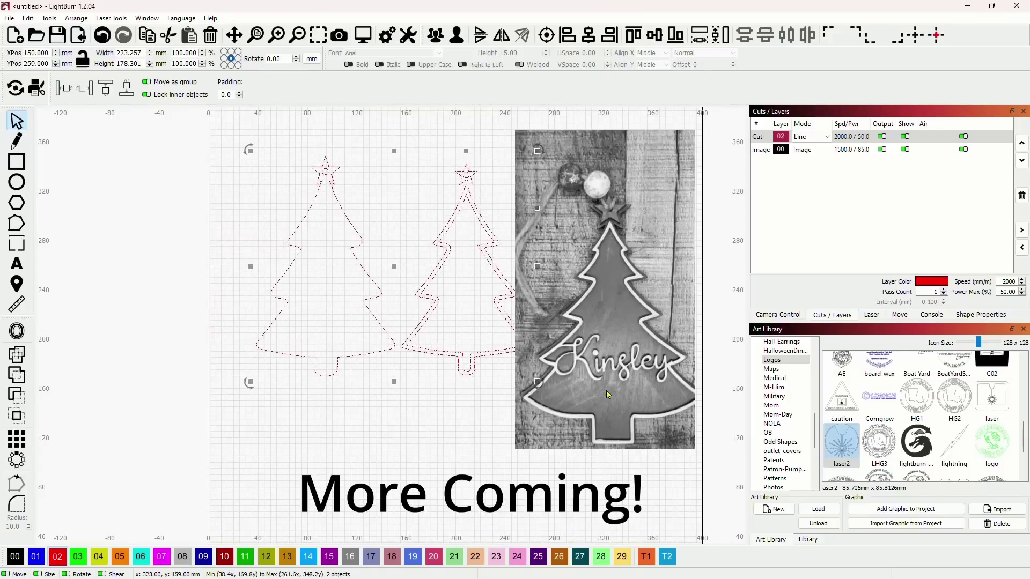
pyautogui.click(593, 372)
pyautogui.press('Delete')
pyautogui.scroll(2, 552, 283)
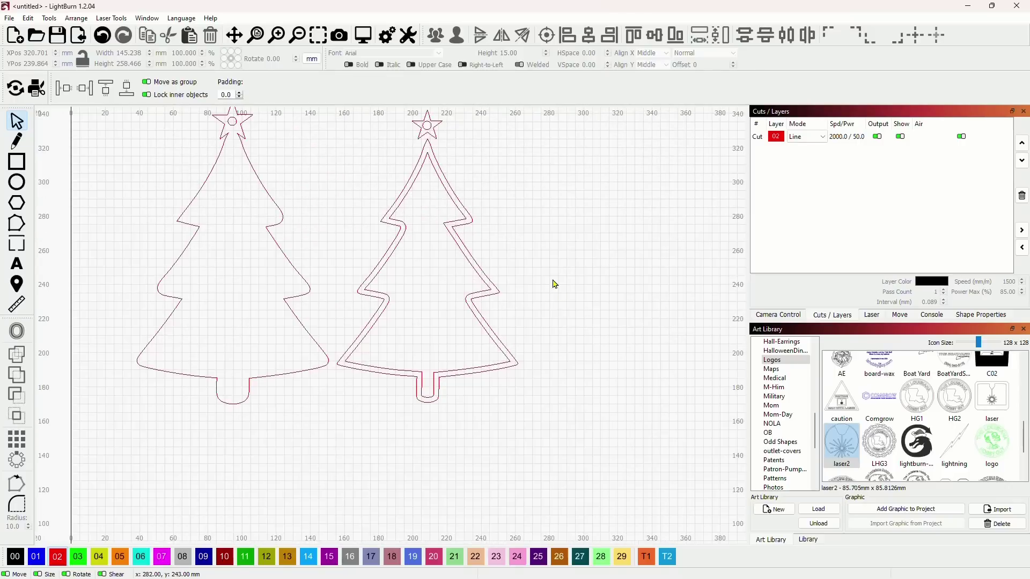
# Centre the border tree group on the backing tree at X 94.543, Y 259 mm.
pyautogui.click(484, 288)
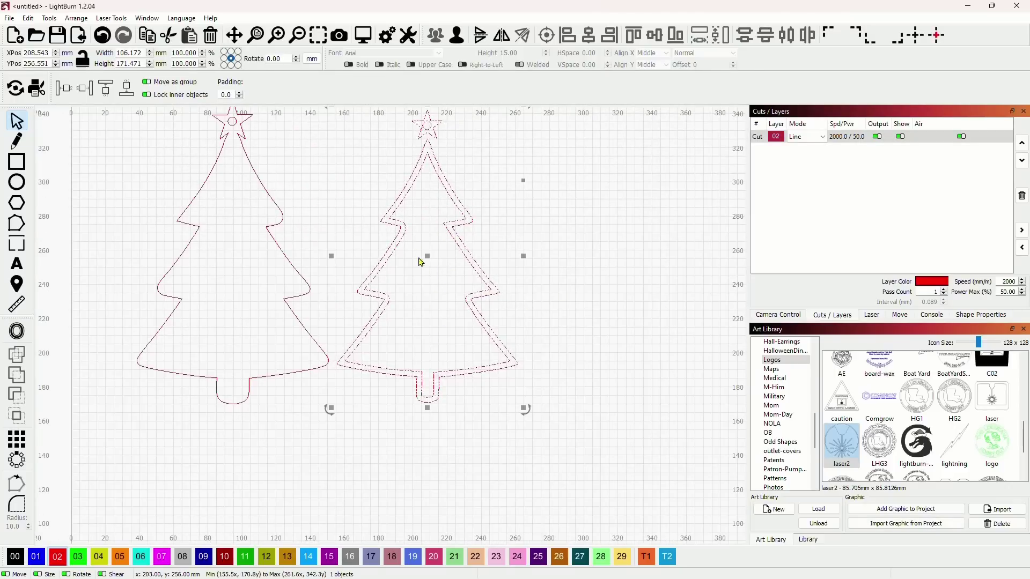
pyautogui.moveTo(436, 246); pyautogui.dragTo(522, 266)
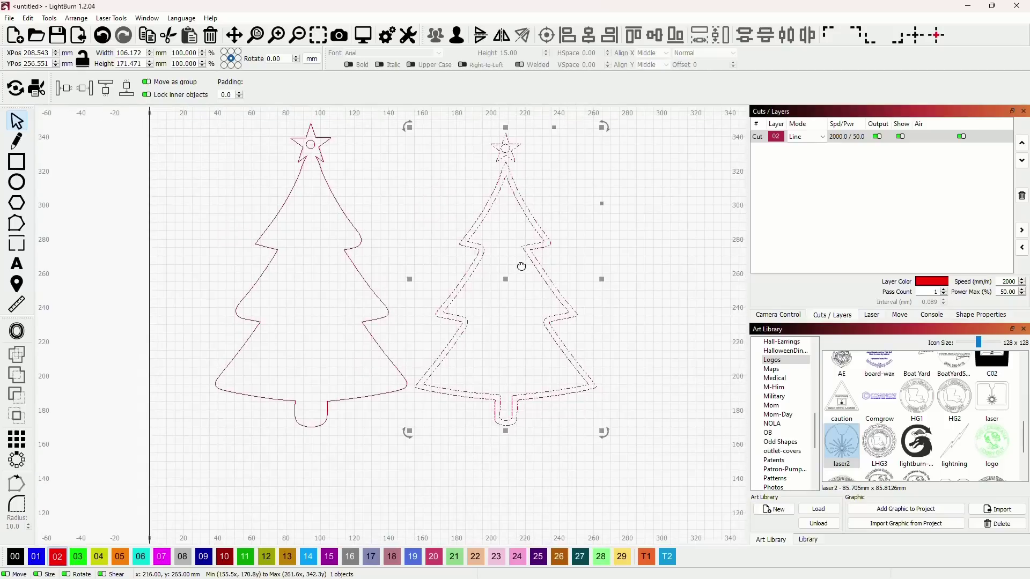
pyautogui.click(806, 137)
pyautogui.click(807, 154)
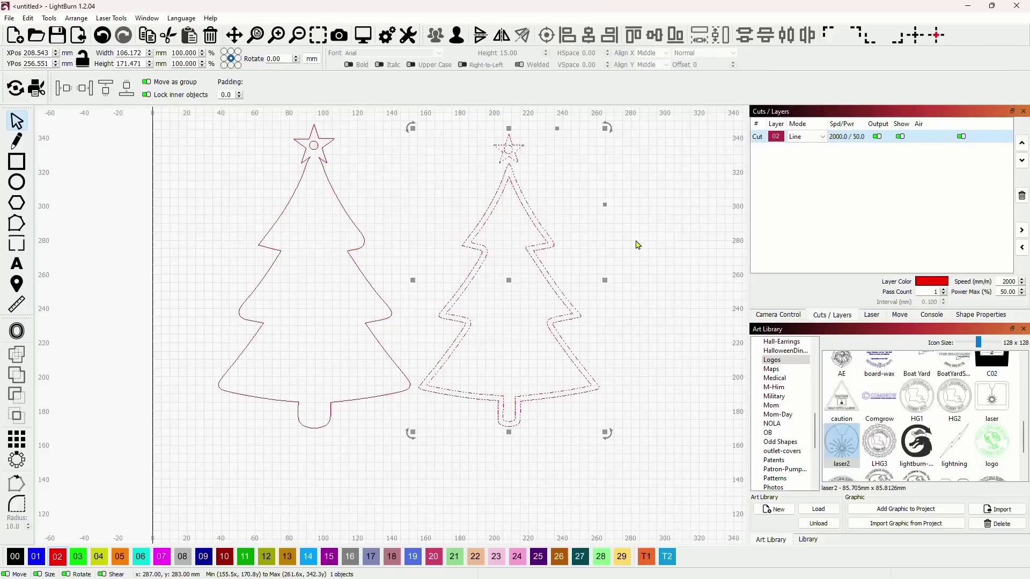
pyautogui.moveTo(632, 241); pyautogui.dragTo(625, 285)
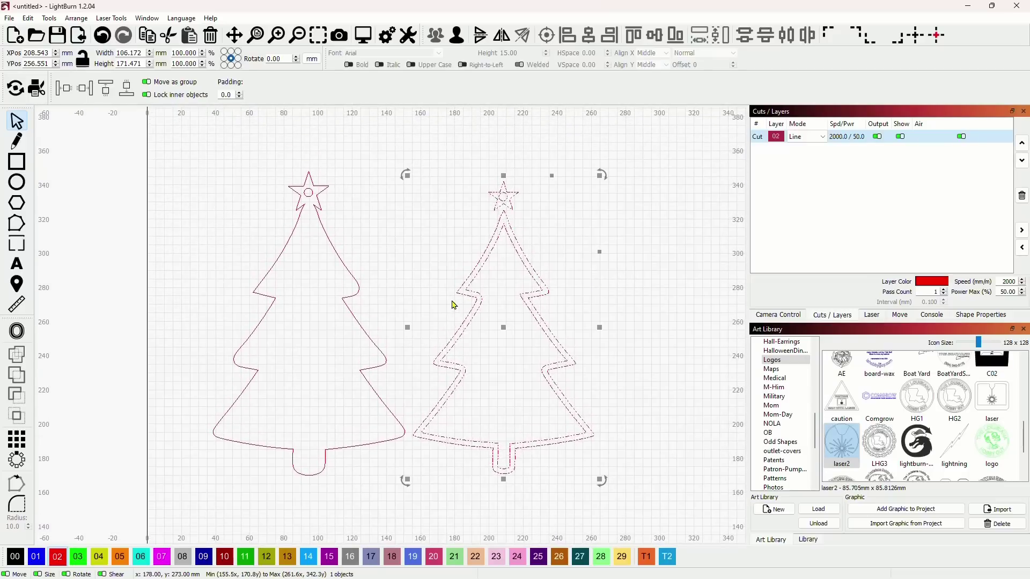
pyautogui.scroll(3, 450, 295)
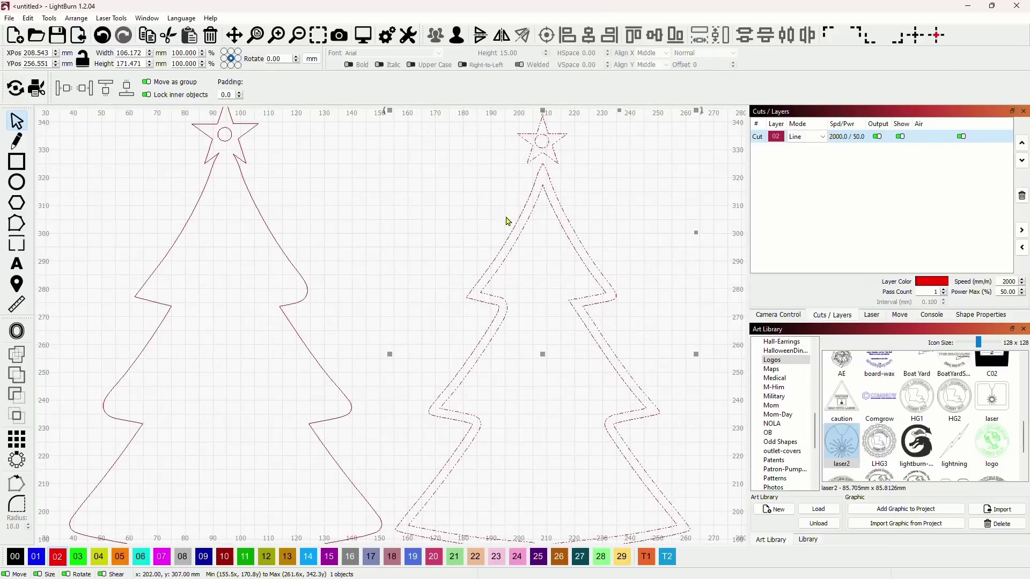
pyautogui.keyDown('shift'); pyautogui.click(290, 257); pyautogui.keyUp('shift')
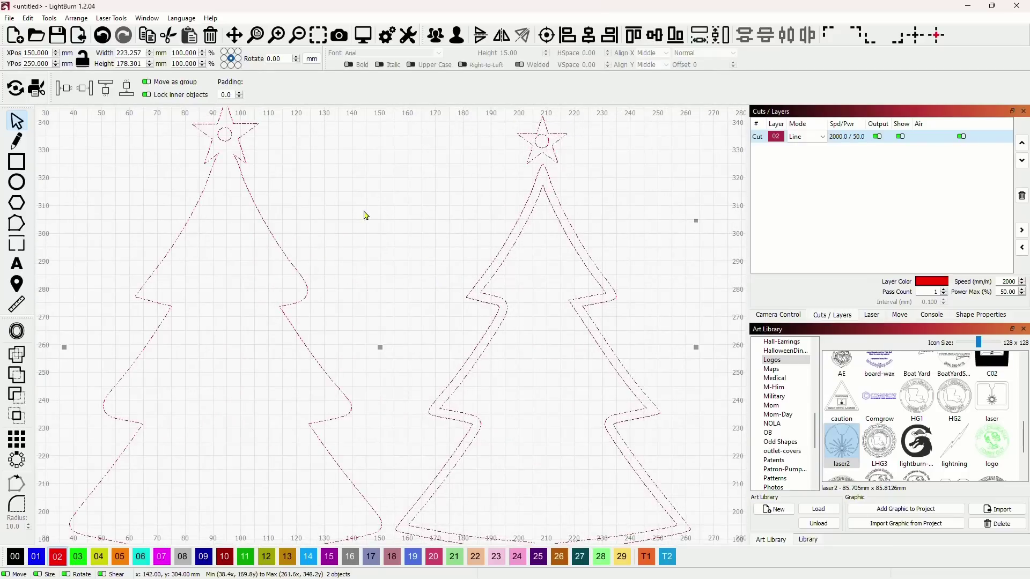
pyautogui.click(545, 36)
pyautogui.moveTo(387, 177); pyautogui.dragTo(582, 244)
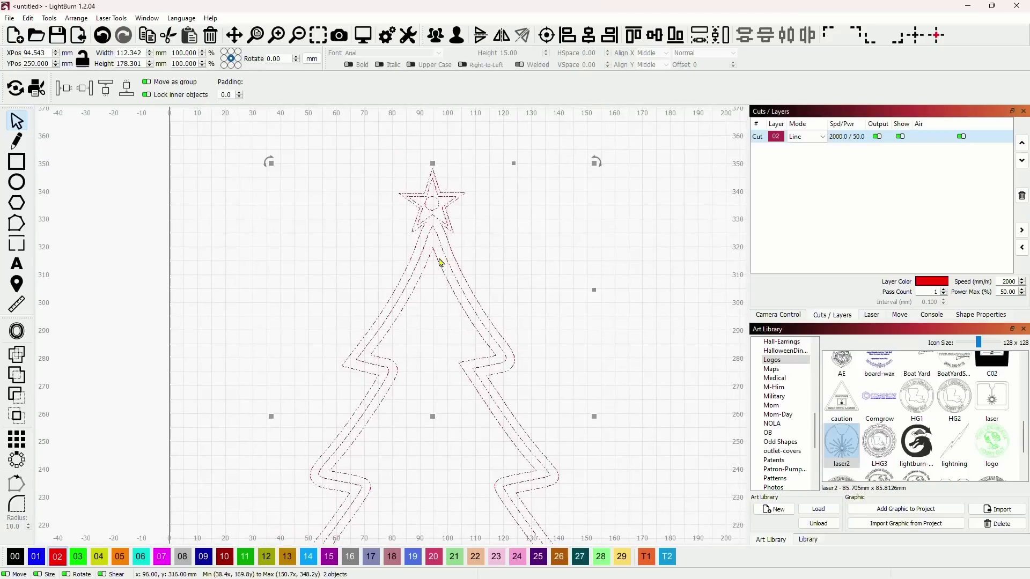
pyautogui.scroll(2, 228, 276)
pyautogui.moveTo(272, 271); pyautogui.dragTo(165, 279)
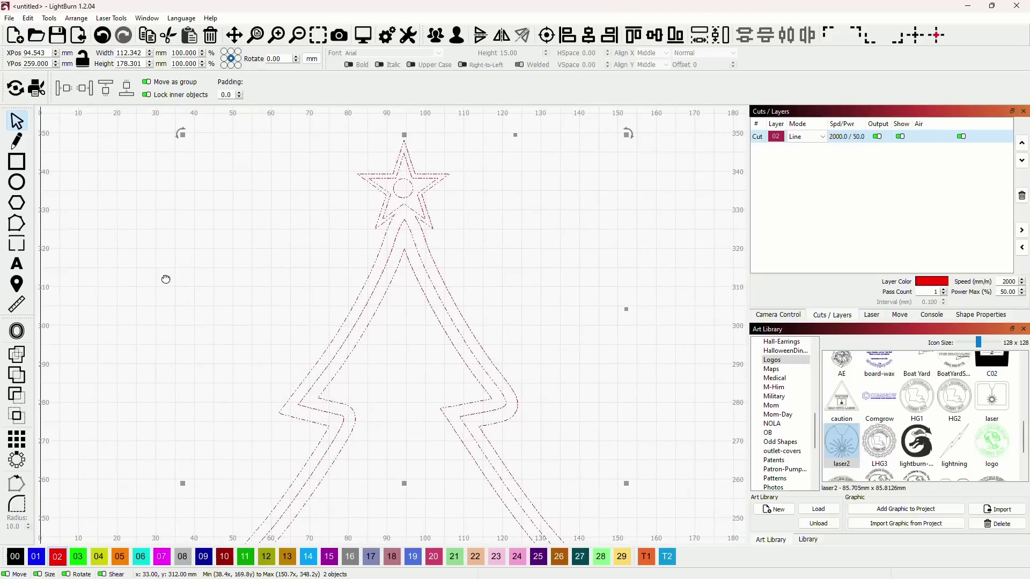
pyautogui.click(688, 245)
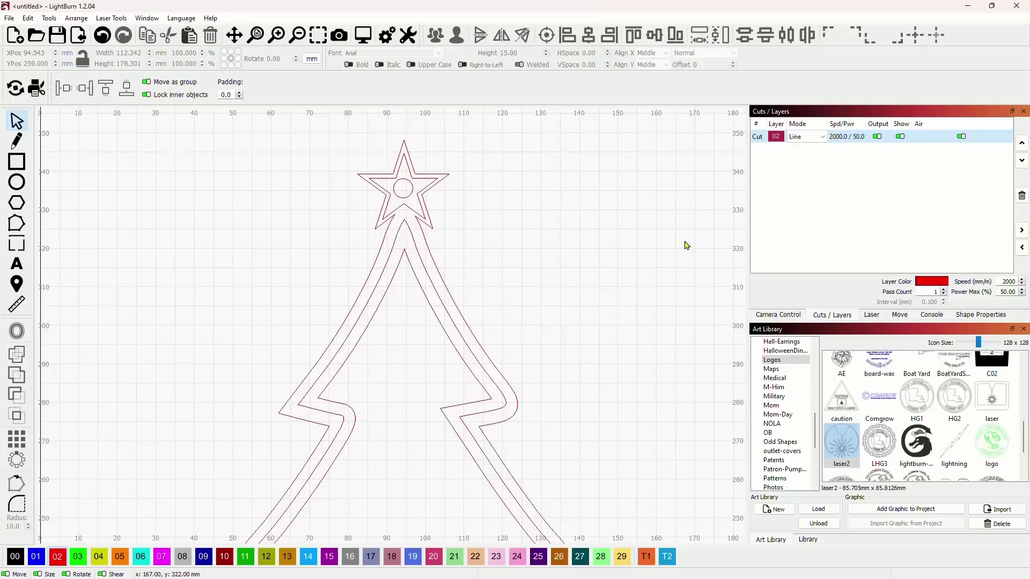
# Ungroup the border tree and raise the tip node of its outer outline into the star's lower notch, to about Y 332.3 mm.
pyautogui.click(406, 227)
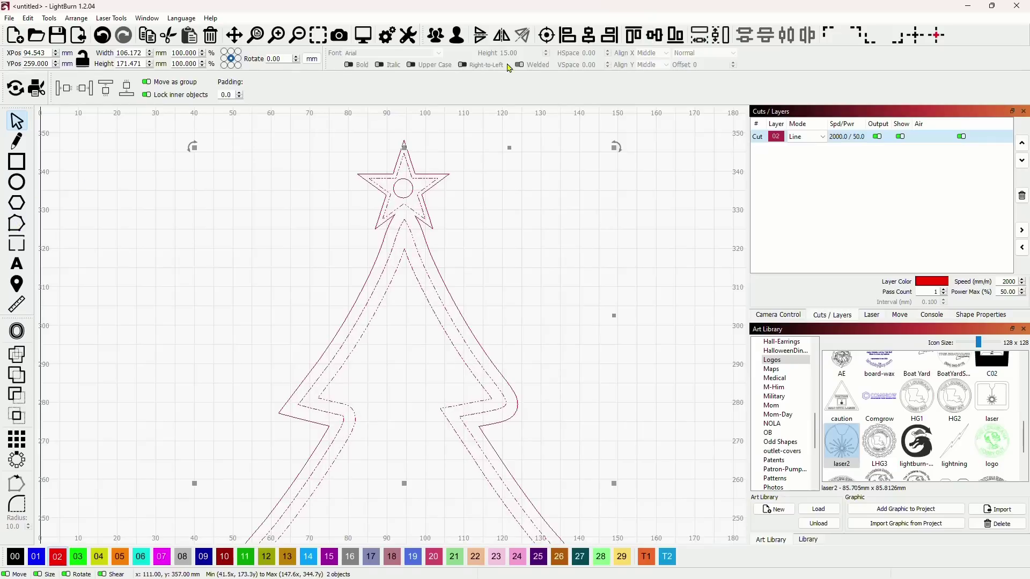
pyautogui.click(457, 36)
pyautogui.click(411, 238)
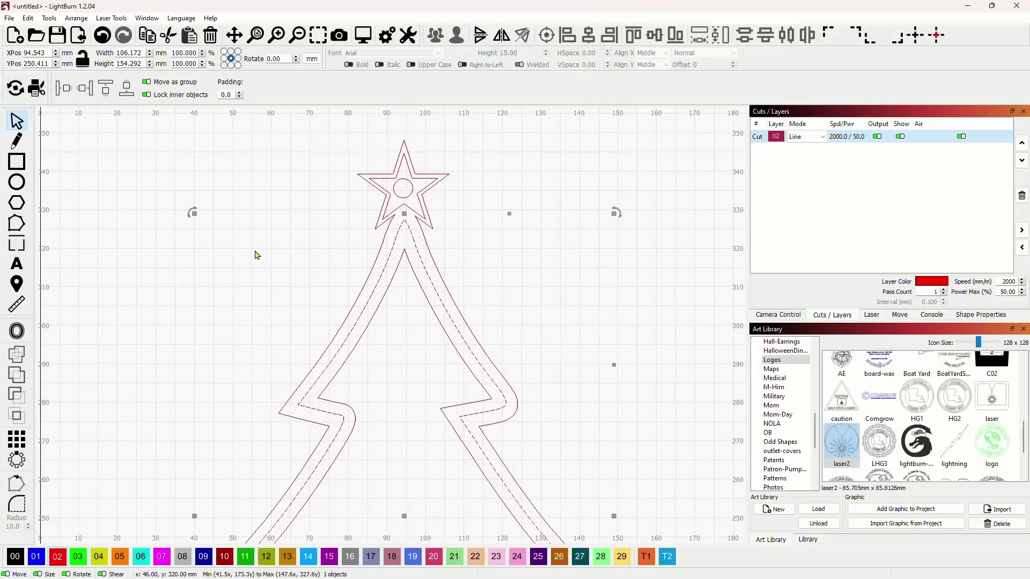
pyautogui.hotkey('ctrl', '`')
pyautogui.scroll(2, 322, 236)
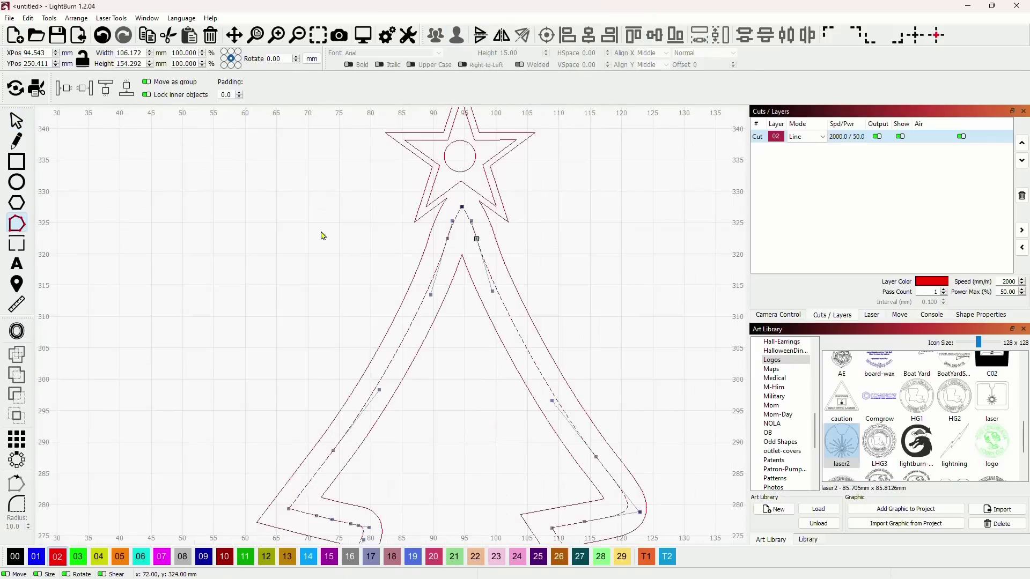
pyautogui.scroll(3, 482, 207)
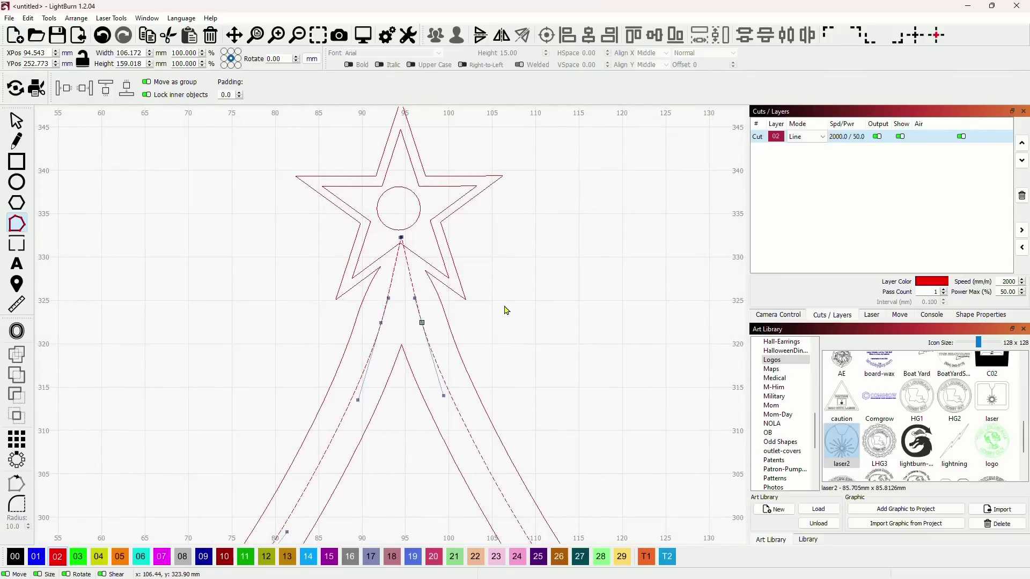
pyautogui.scroll(2, 381, 248)
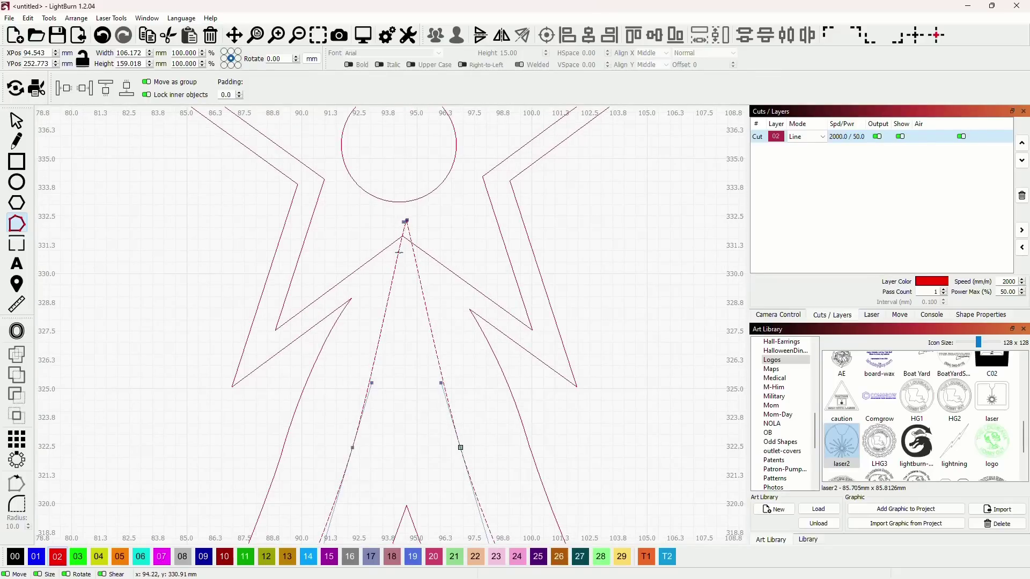
# Open the star's lower notch and the tree outline's tip by node editing, and join their free ends into one continuous border outline.
pyautogui.click(389, 246)
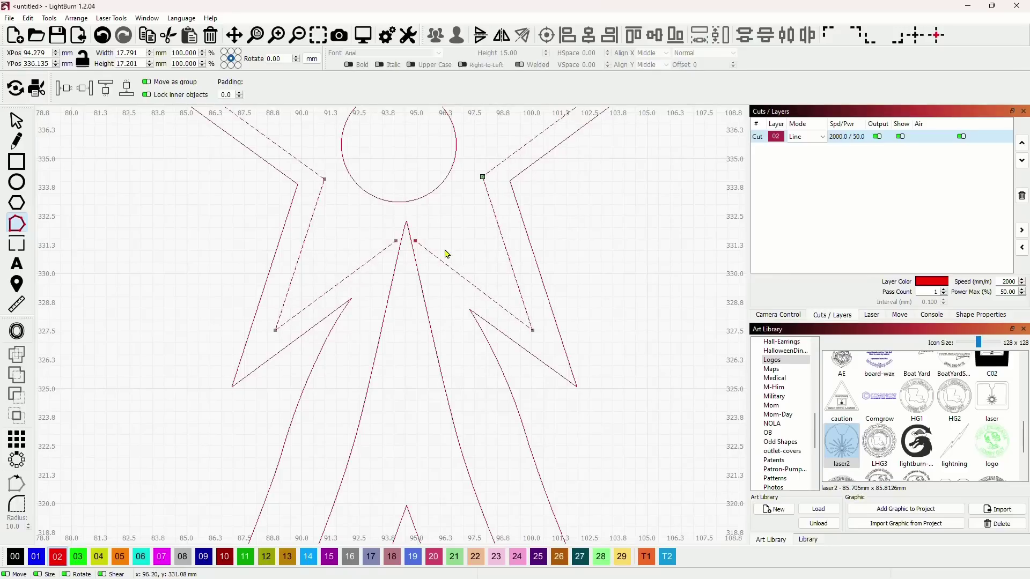
pyautogui.click(412, 228)
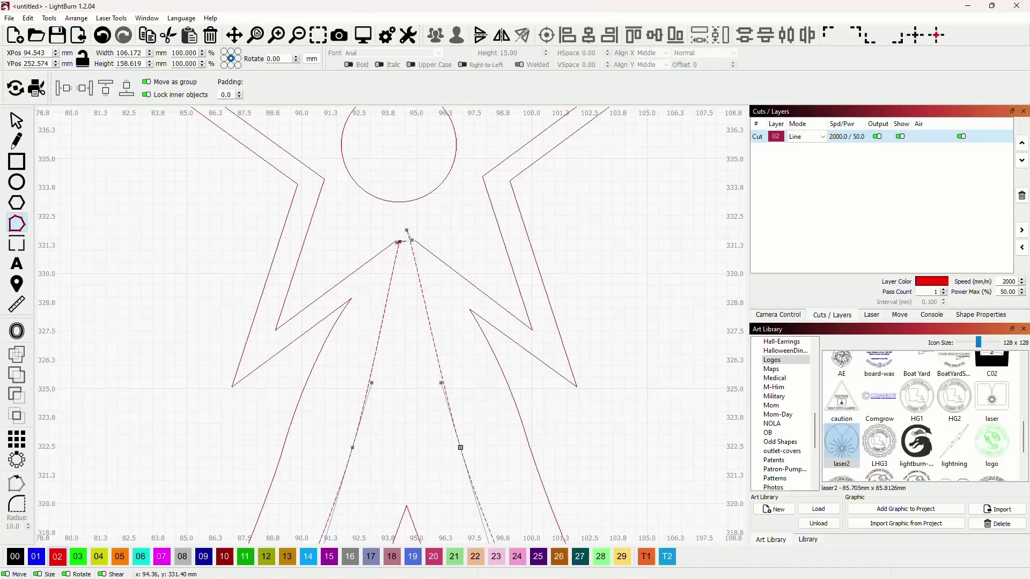
pyautogui.keyDown('shift'); pyautogui.click(408, 239); pyautogui.keyUp('shift')
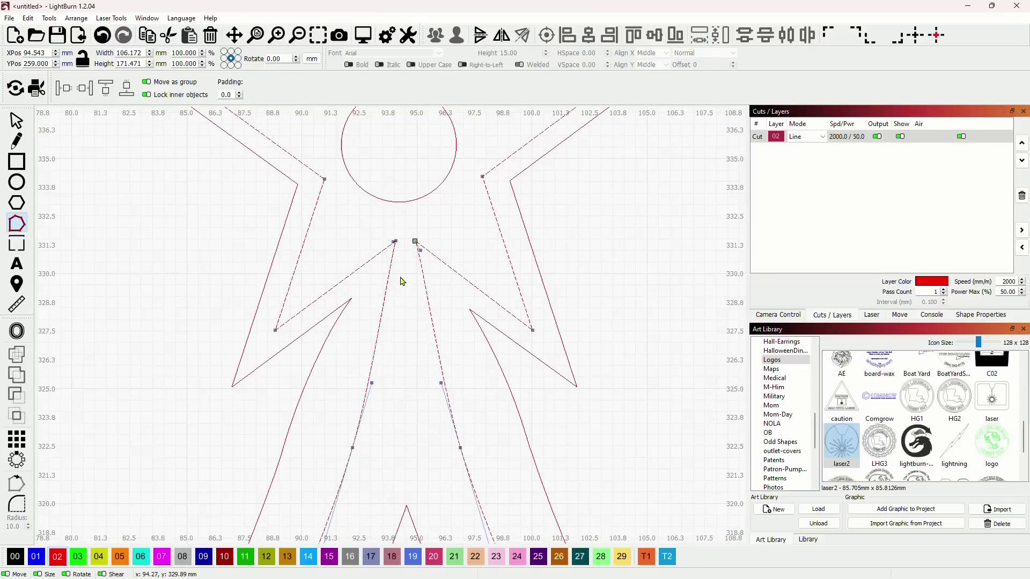
pyautogui.click(16, 122)
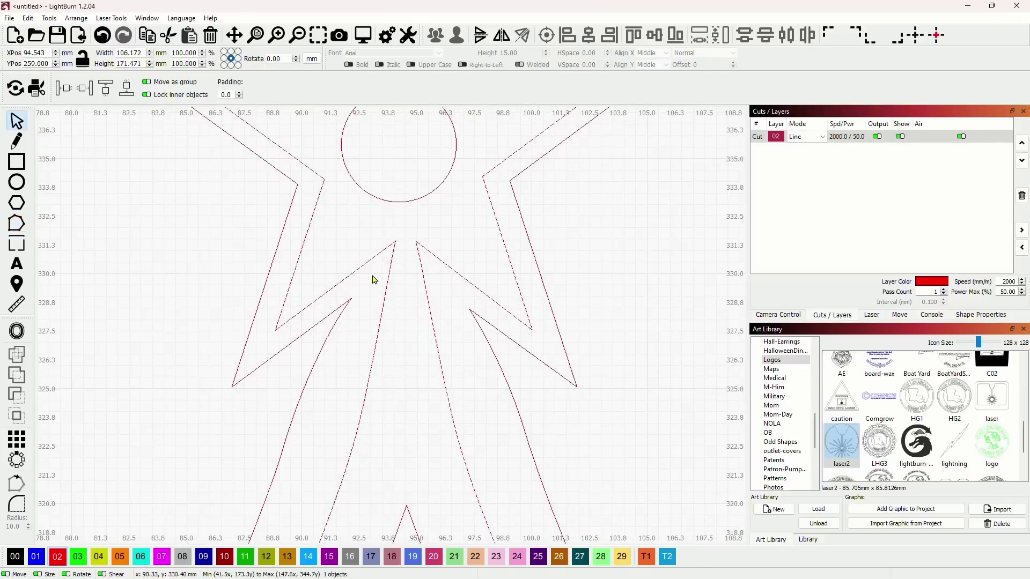
pyautogui.scroll(3, 414, 259)
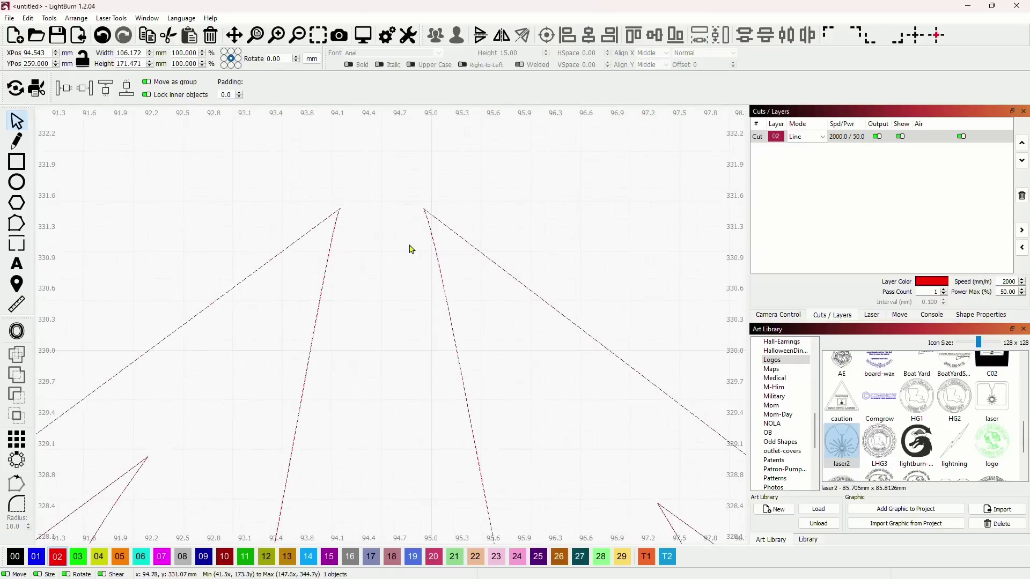
pyautogui.scroll(-6, 414, 252)
pyautogui.scroll(-4, 411, 251)
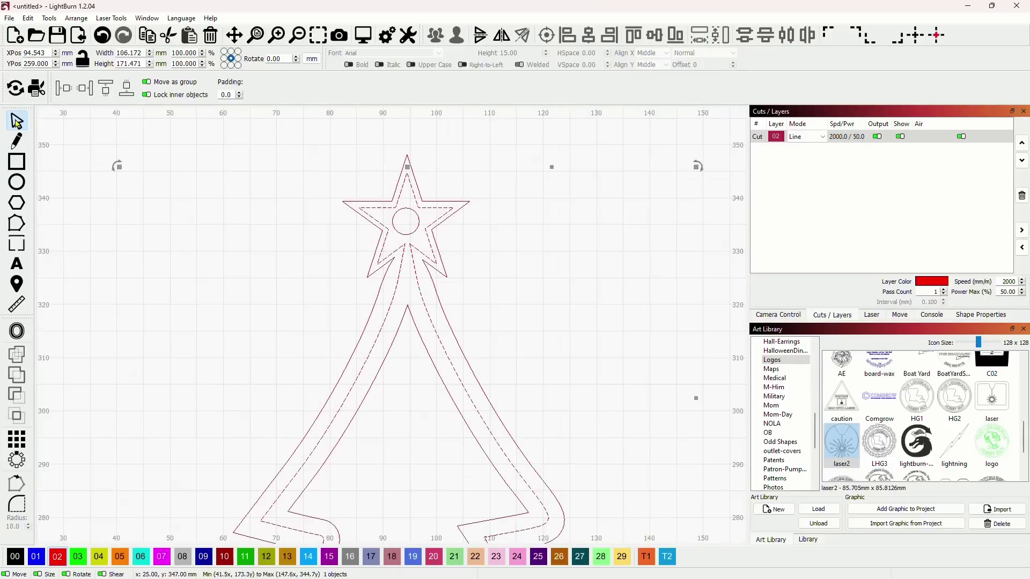
# Select the joined star-and-tree border outline with its hanging hole and move it beside the backing tree, centred at X 235, Y 259 mm.
pyautogui.click(276, 214)
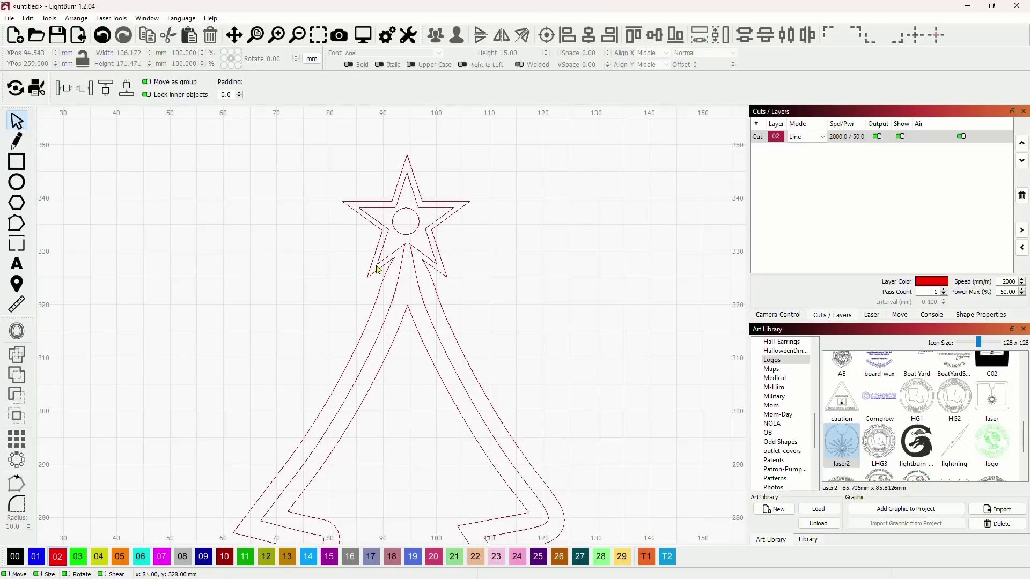
pyautogui.click(413, 247)
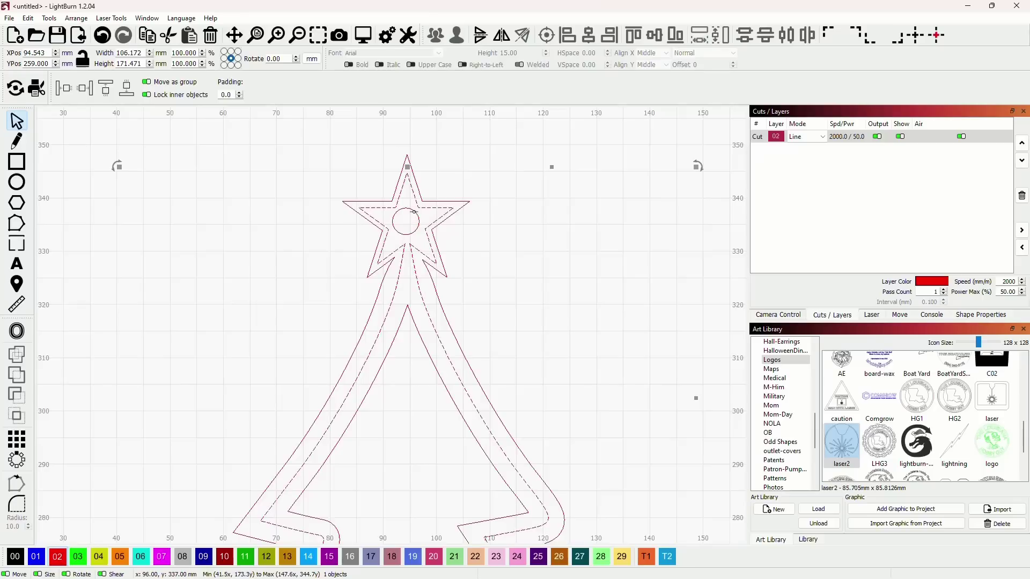
pyautogui.hotkey('ctrl', 'shift', 'a')
pyautogui.moveTo(293, 302); pyautogui.dragTo(466, 301)
pyautogui.scroll(3, 451, 242)
pyautogui.click(384, 237)
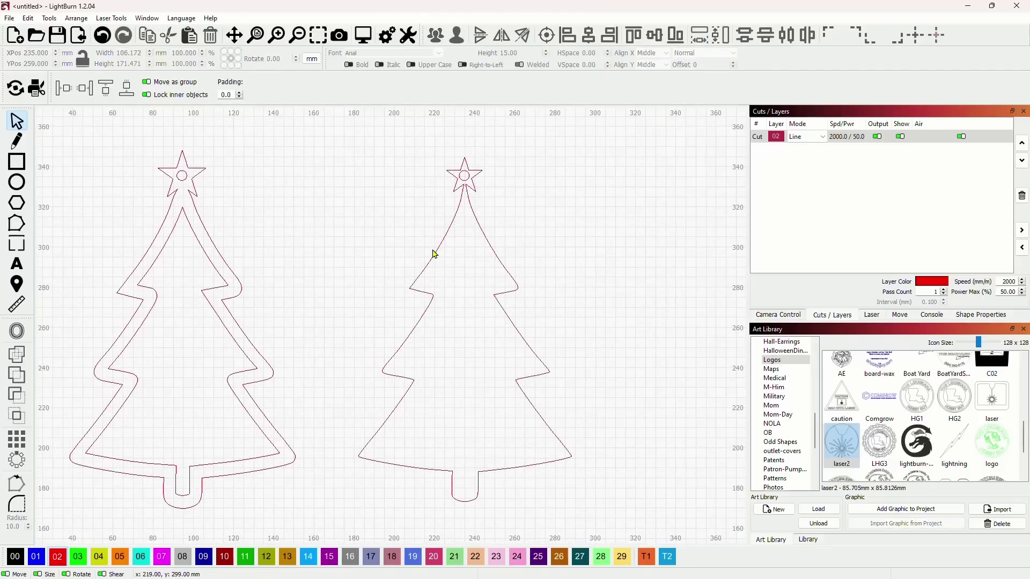
# Move the inner tree outline into the separated border tree at X 235, Y 249 mm and group the two outlines.
pyautogui.scroll(-4, 406, 259)
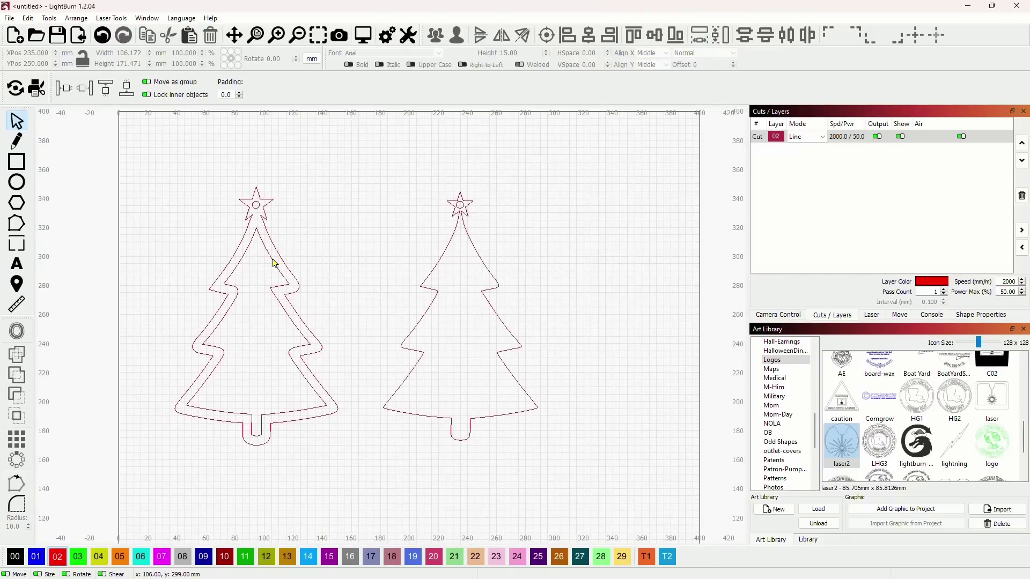
pyautogui.click(273, 259)
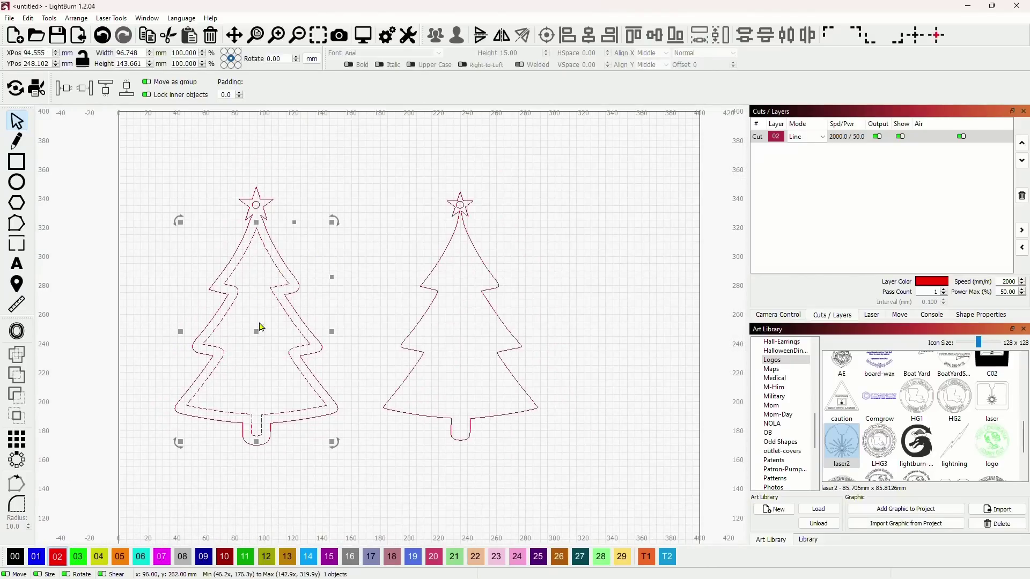
pyautogui.moveTo(258, 328); pyautogui.dragTo(463, 337)
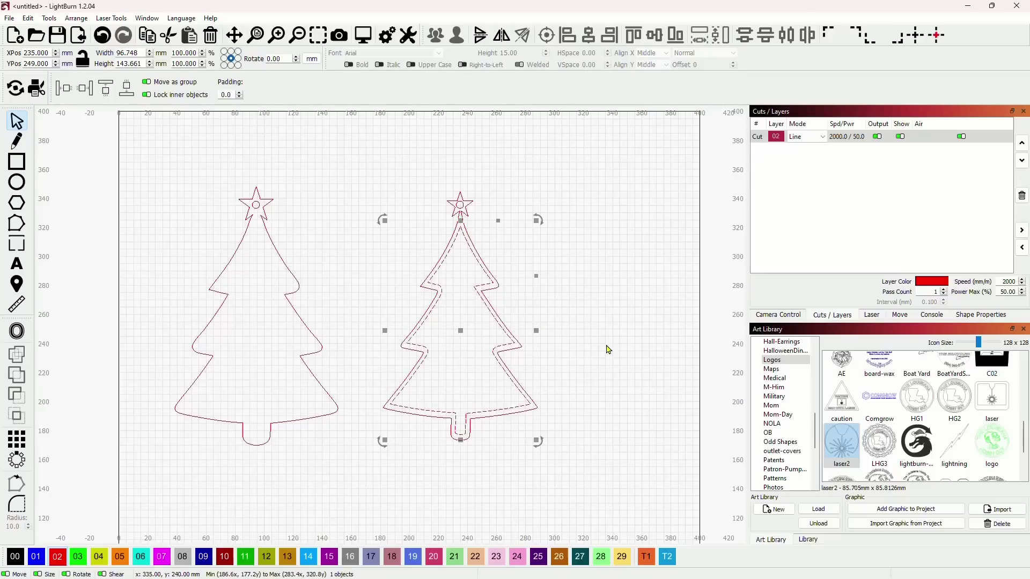
pyautogui.moveTo(609, 340); pyautogui.dragTo(510, 161)
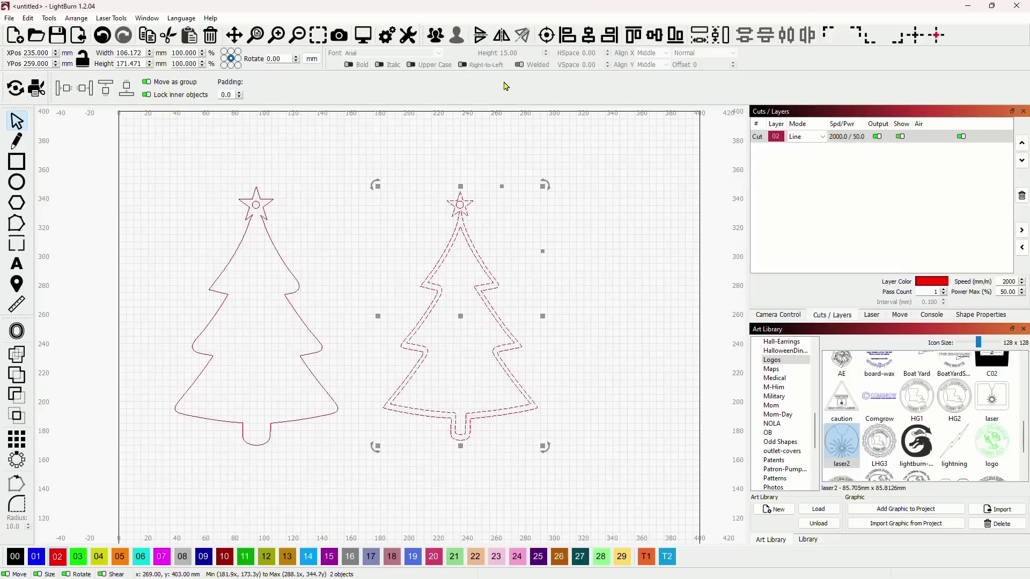
pyautogui.click(435, 34)
pyautogui.click(511, 326)
pyautogui.scroll(2, 511, 326)
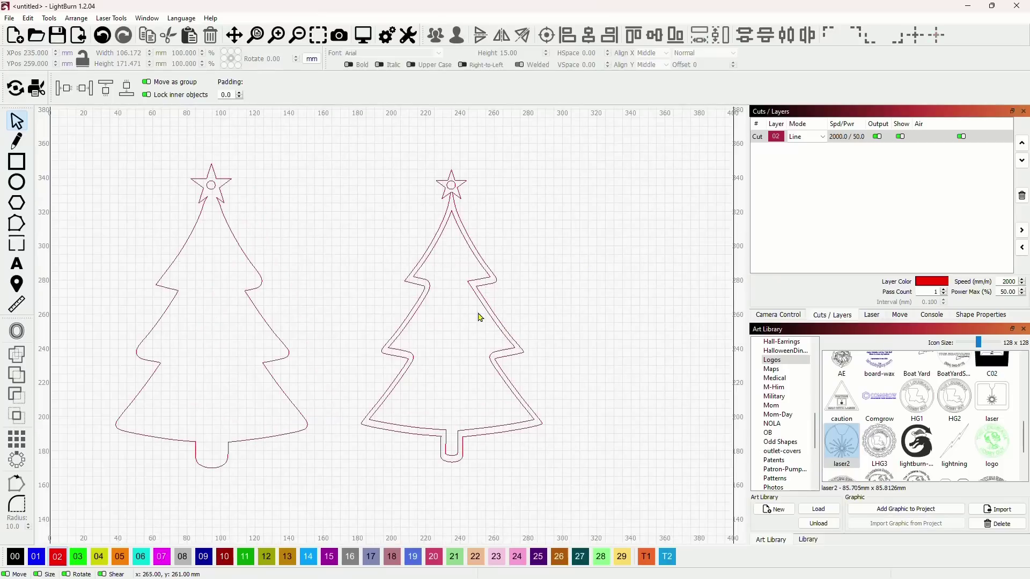
# Add the ornament recipient's first name as welded Arial text, 15 mm high, beside the border tree.
pyautogui.click(16, 263)
pyautogui.write('Wlater')
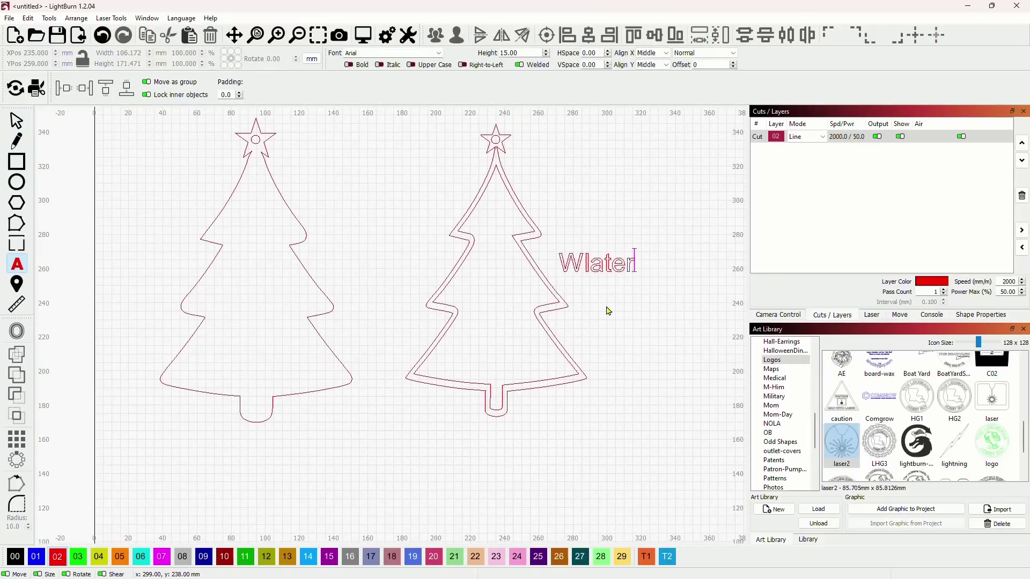
pyautogui.press('BackSpace')
pyautogui.press('BackSpace')
pyautogui.press('BackSpace')
pyautogui.press('BackSpace')
pyautogui.press('BackSpace')
pyautogui.write('alter')
pyautogui.press('Escape')
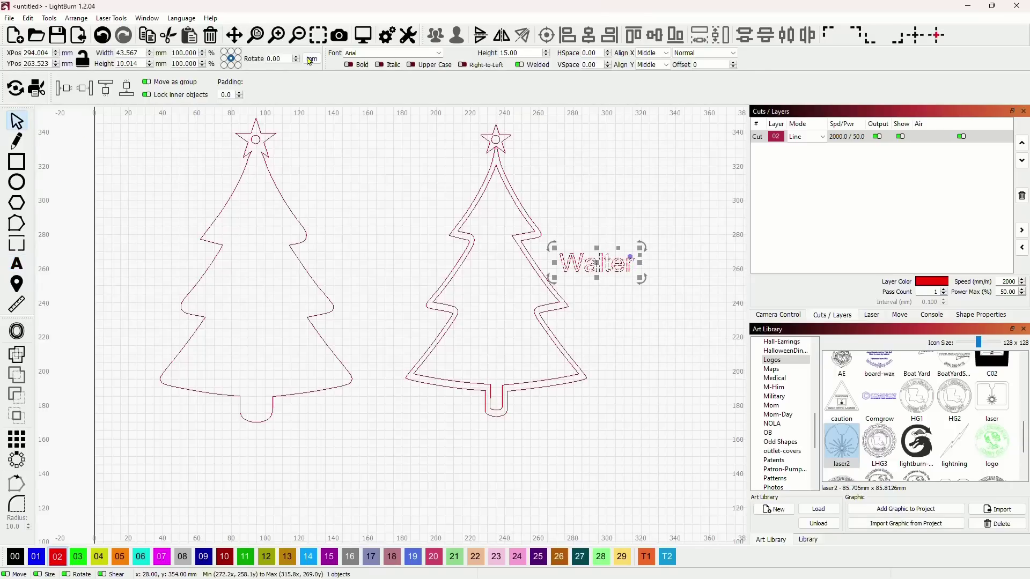
# Set the name's font to Alex Brush, then enlarge it to a 23.38 mm text height centred on the border tree at Y 249 mm.
pyautogui.click(438, 53)
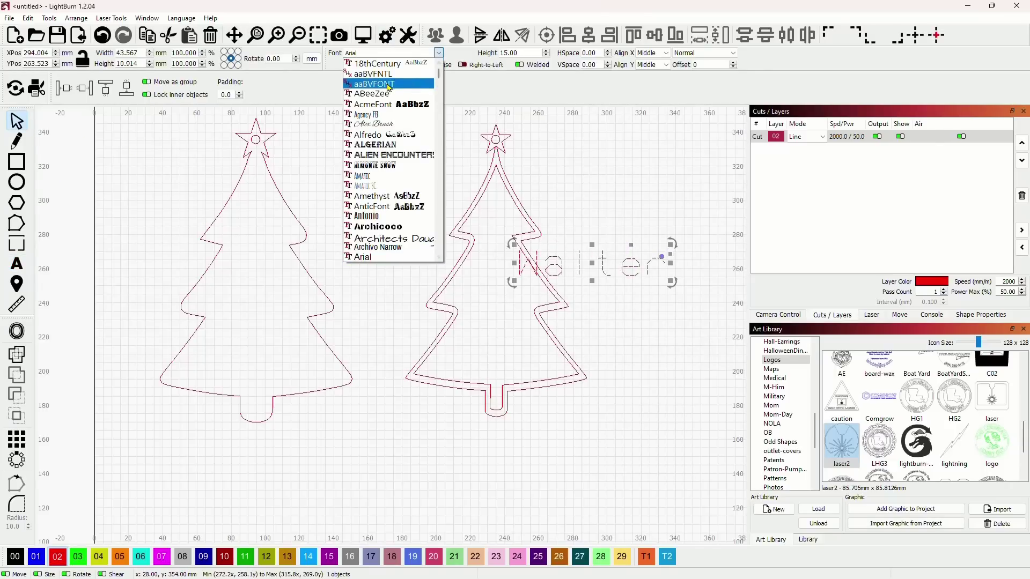
pyautogui.click(385, 125)
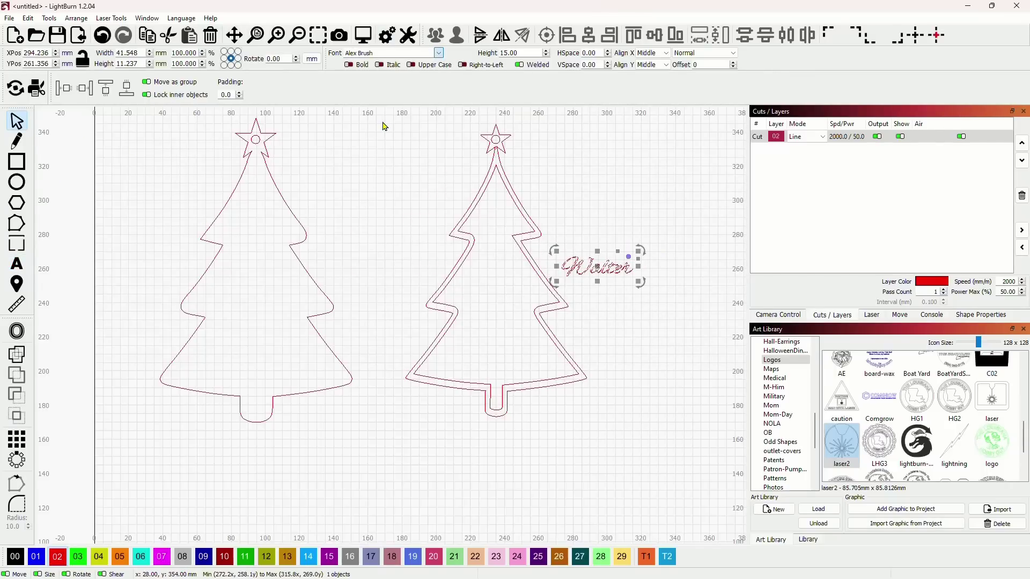
pyautogui.moveTo(600, 269); pyautogui.dragTo(552, 271)
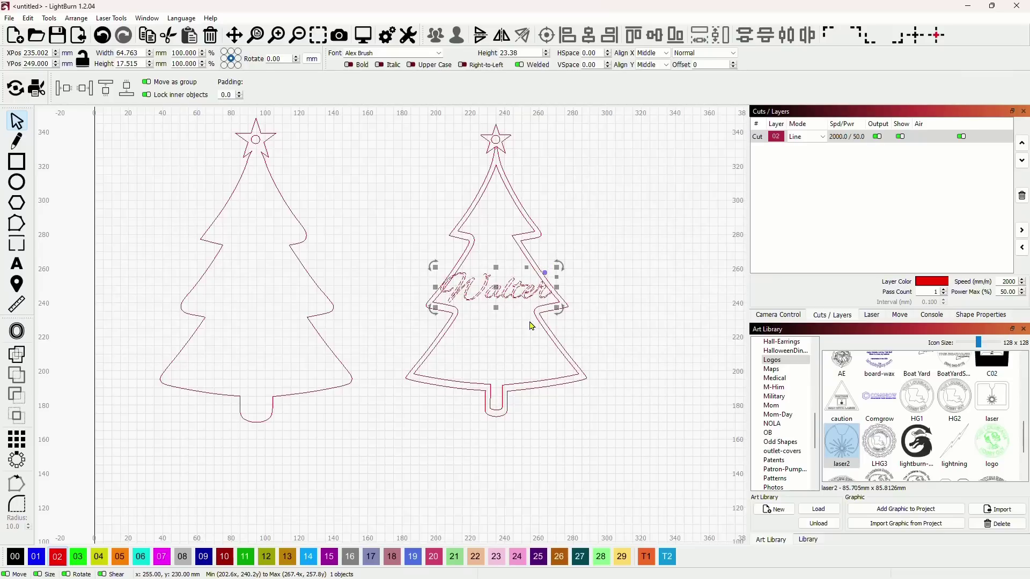
# Resize the name to about 63.4 mm wide so both its first and last letters overlap the tree's border.
pyautogui.scroll(6, 483, 317)
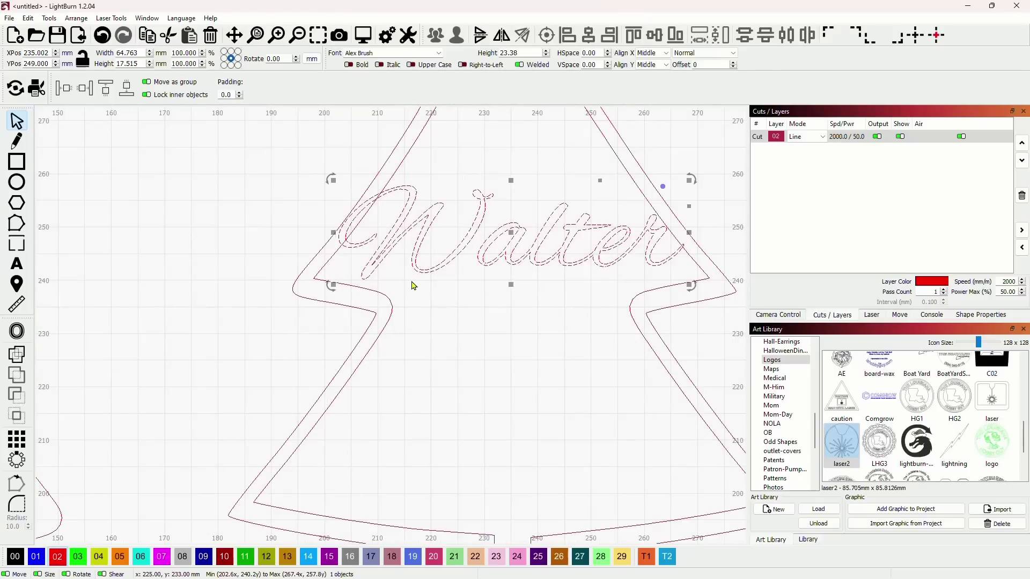
pyautogui.moveTo(334, 181); pyautogui.dragTo(344, 189)
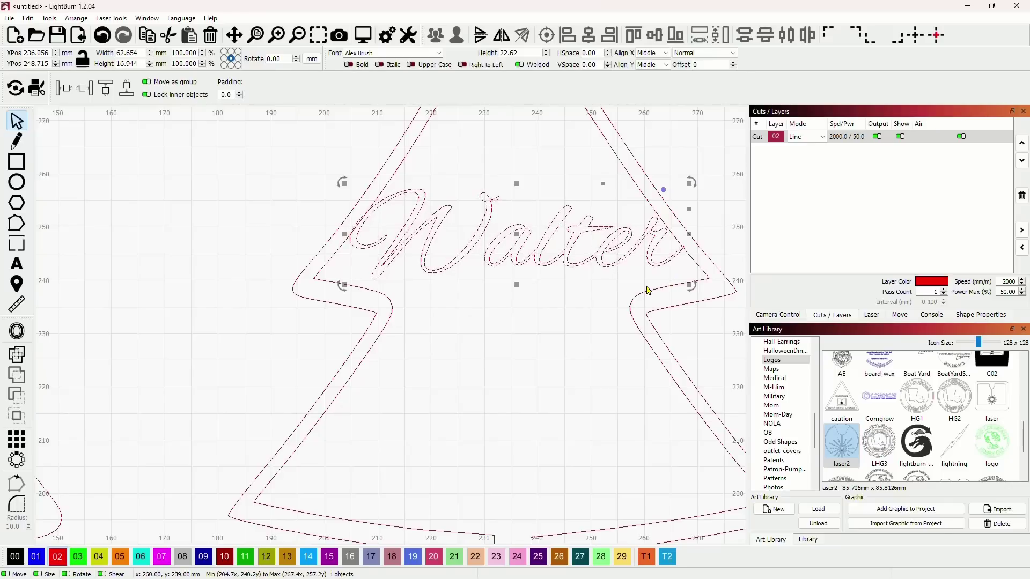
pyautogui.moveTo(688, 184); pyautogui.dragTo(688, 184)
pyautogui.hscroll(5, 644, 241)
pyautogui.click(623, 269)
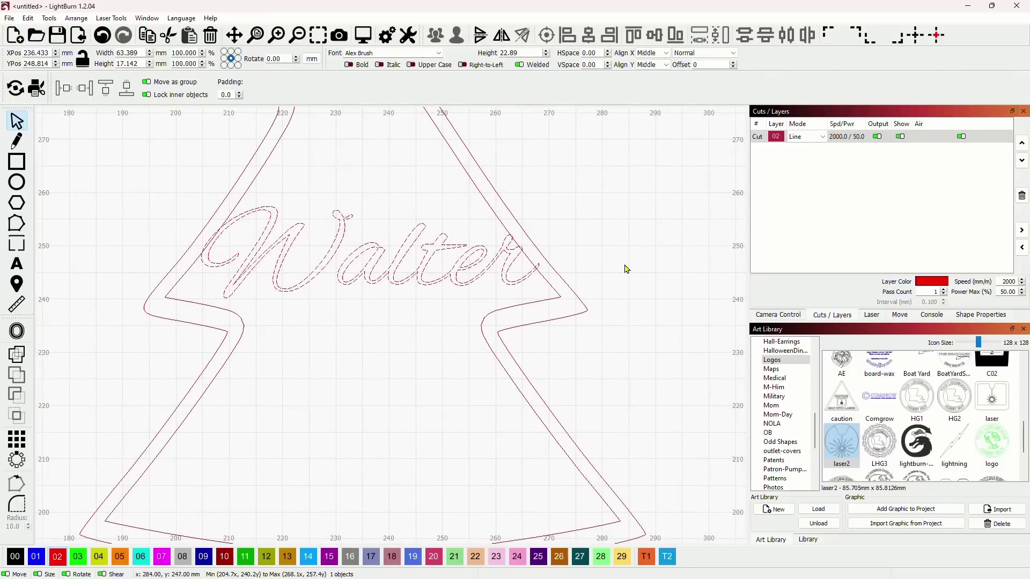
# Merge the name and the border tree group with a Union in the Boolean Assistant, after previewing its other operations.
pyautogui.hotkey('ctrl', 'a')
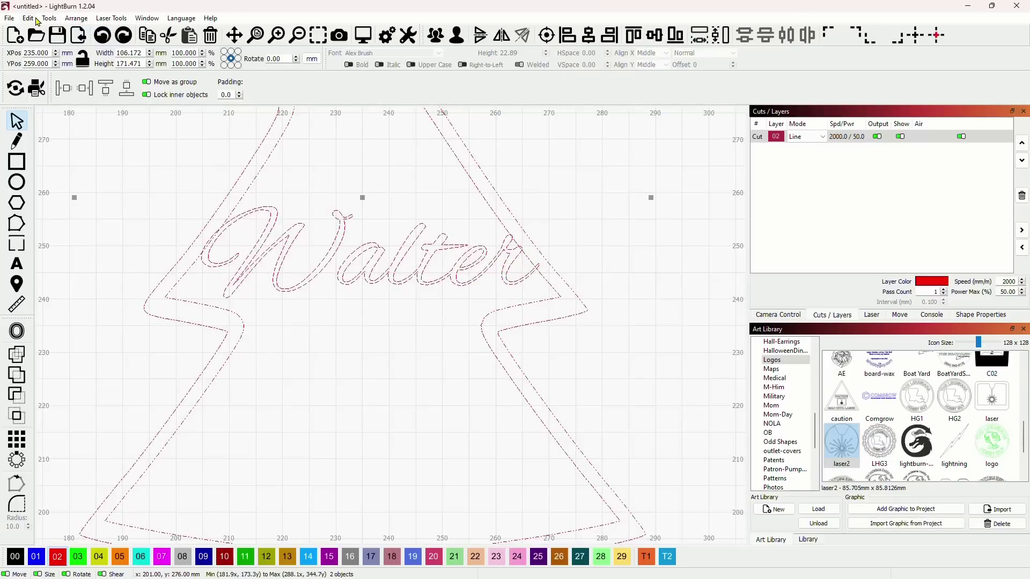
pyautogui.click(34, 19)
pyautogui.moveTo(49, 18)
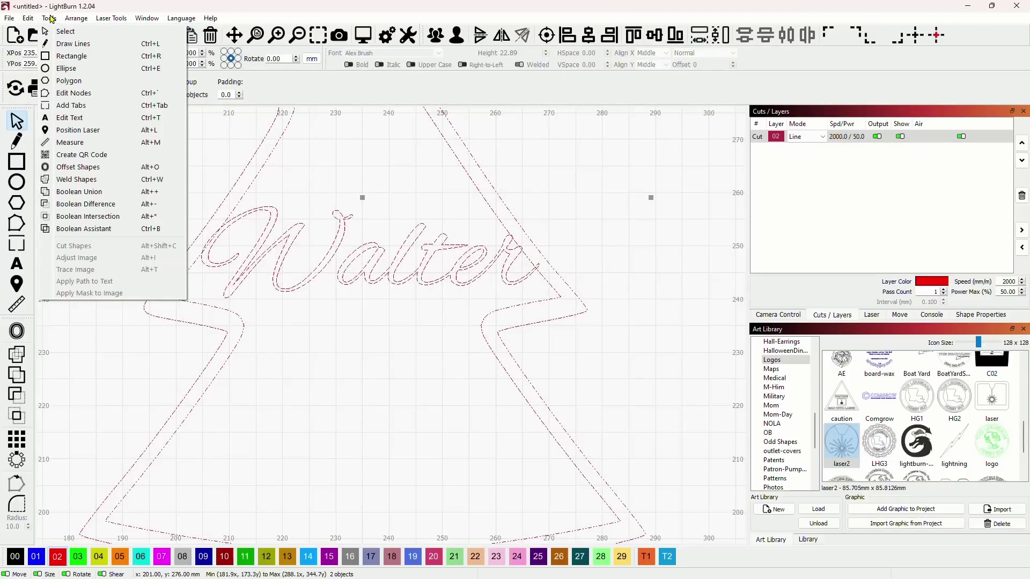
pyautogui.click(83, 229)
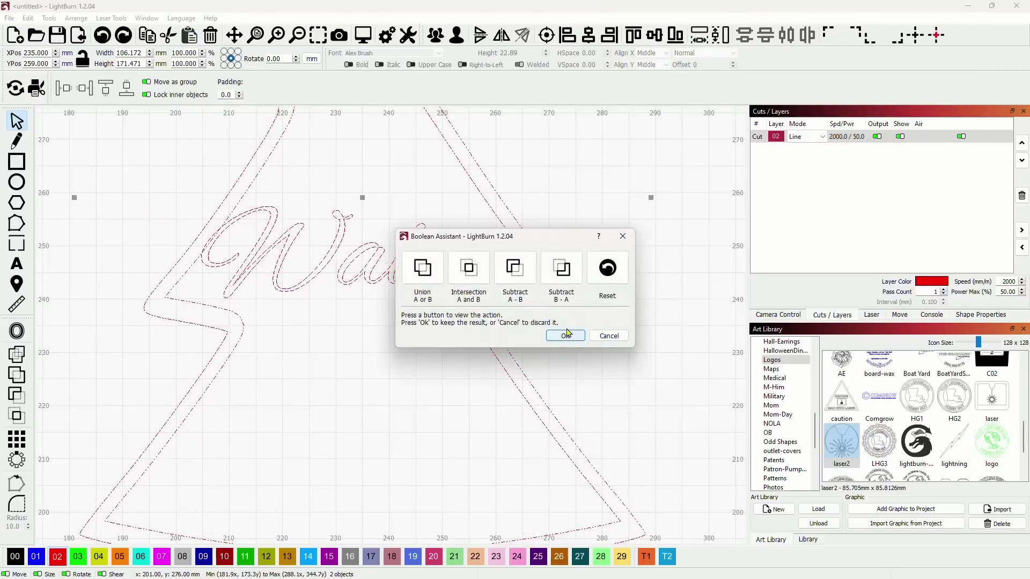
pyautogui.click(476, 273)
pyautogui.click(511, 274)
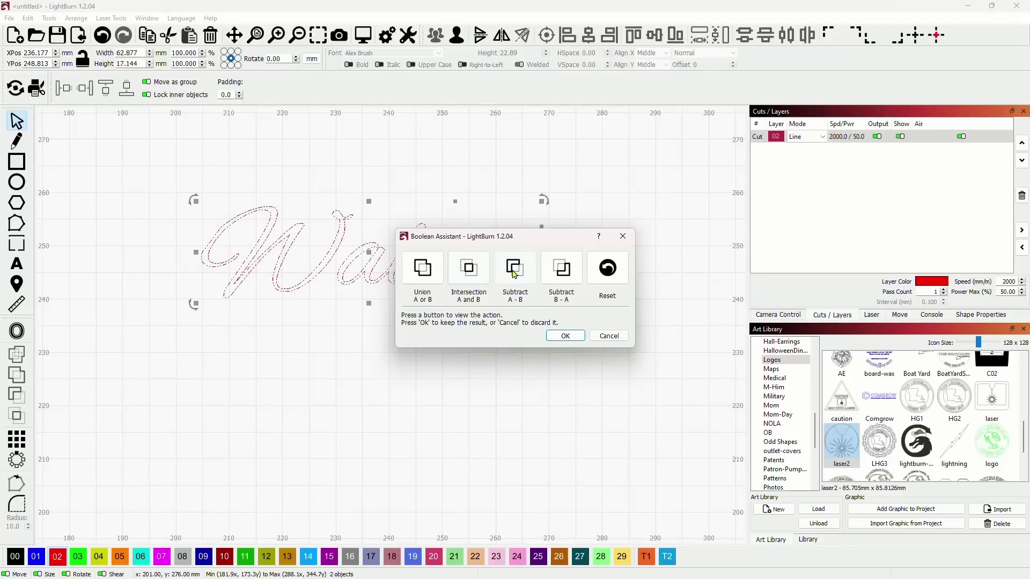
pyautogui.click(556, 277)
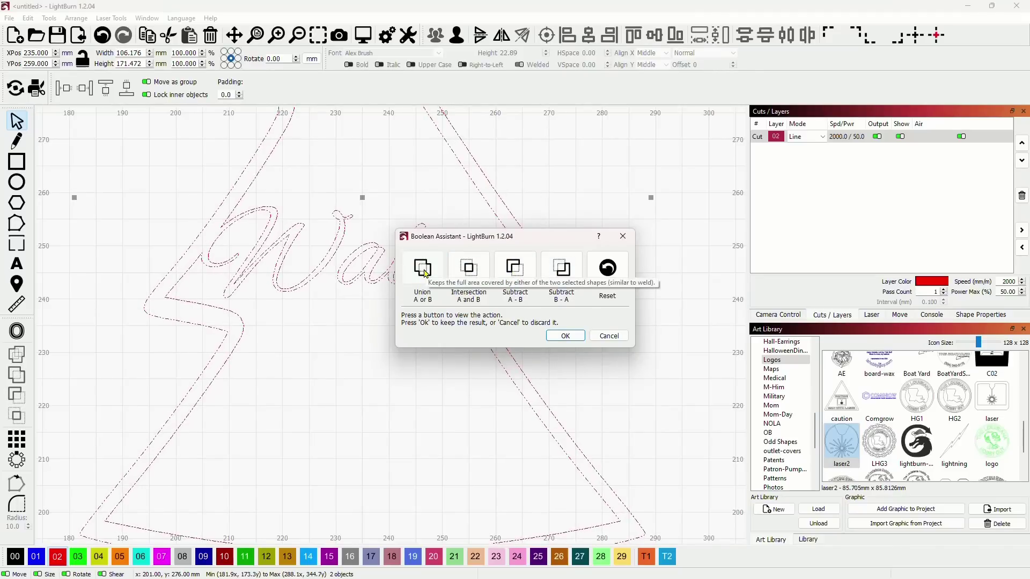
pyautogui.click(423, 269)
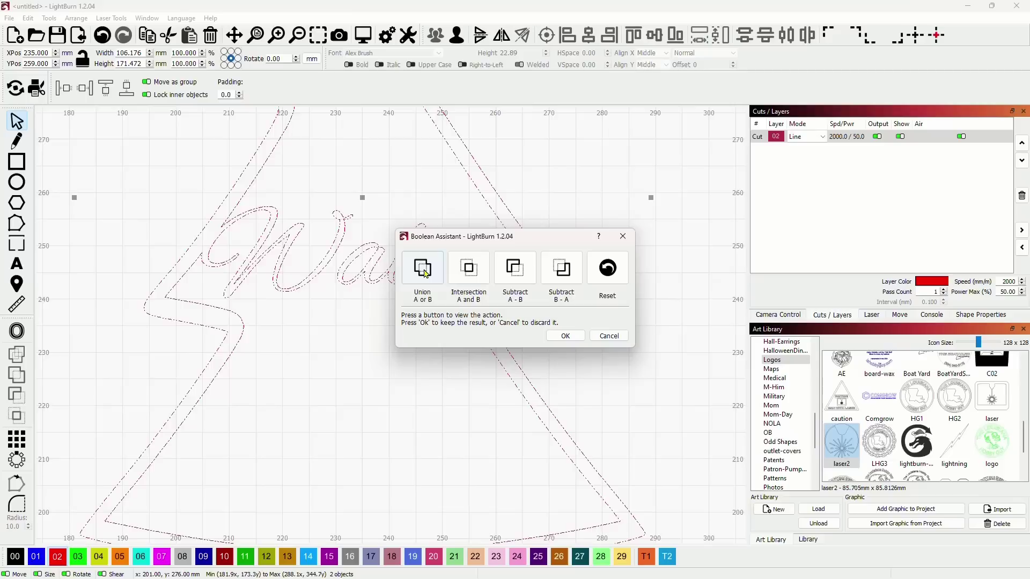
pyautogui.click(568, 337)
# Examine the merged lettering and the points where its first and last letters meet the tree's border.
pyautogui.scroll(-3, 627, 306)
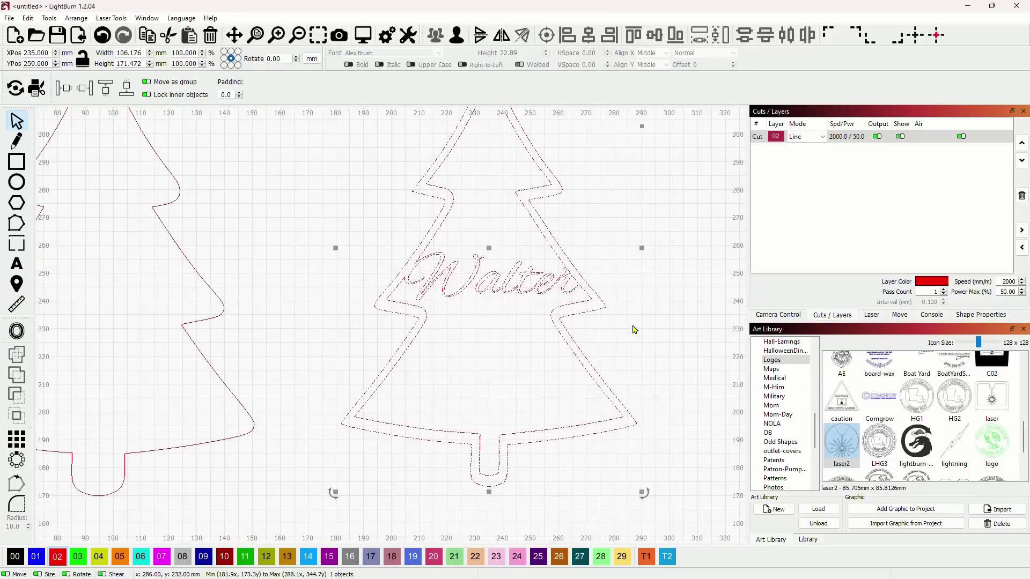
pyautogui.click(634, 322)
pyautogui.scroll(8, 576, 300)
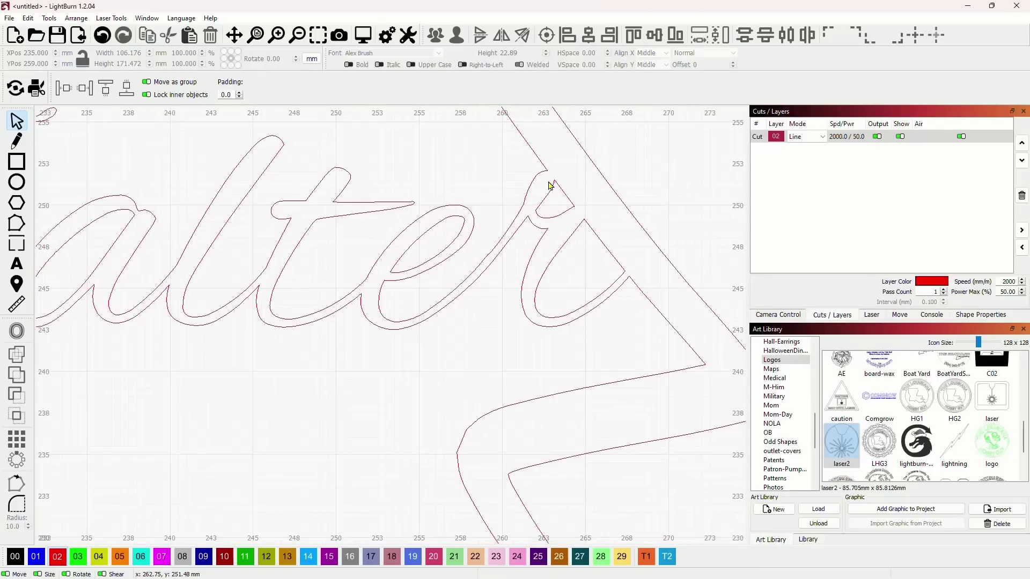
pyautogui.hscroll(-5, 634, 293)
pyautogui.hscroll(-5, 393, 288)
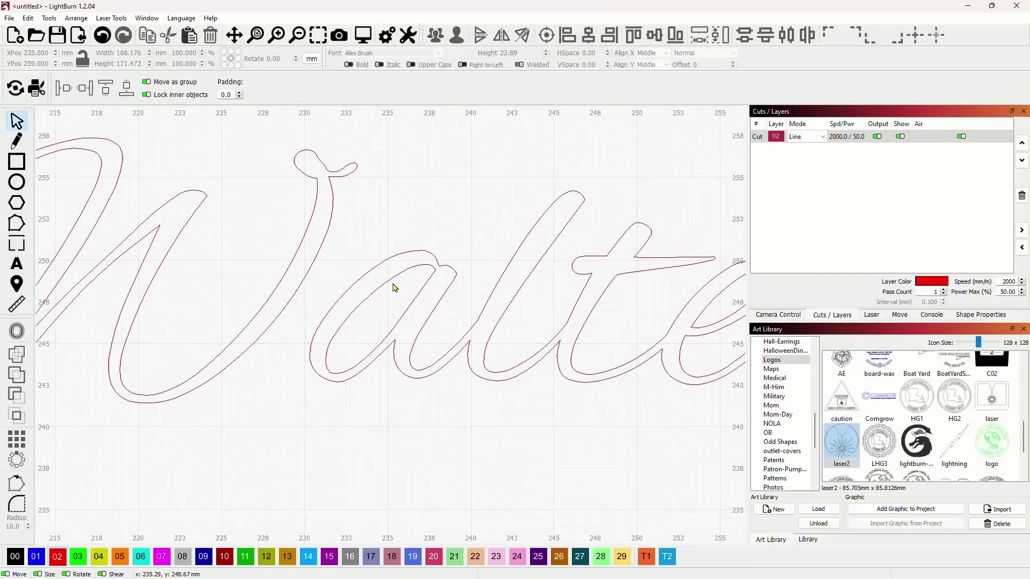
pyautogui.scroll(2, 393, 288)
pyautogui.scroll(-10, 289, 350)
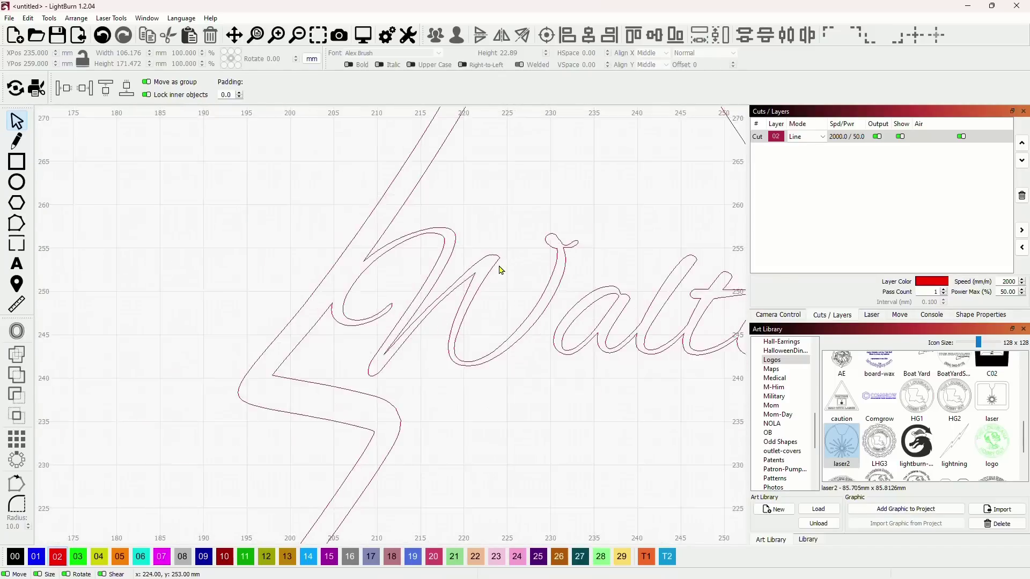
pyautogui.scroll(-3, 630, 317)
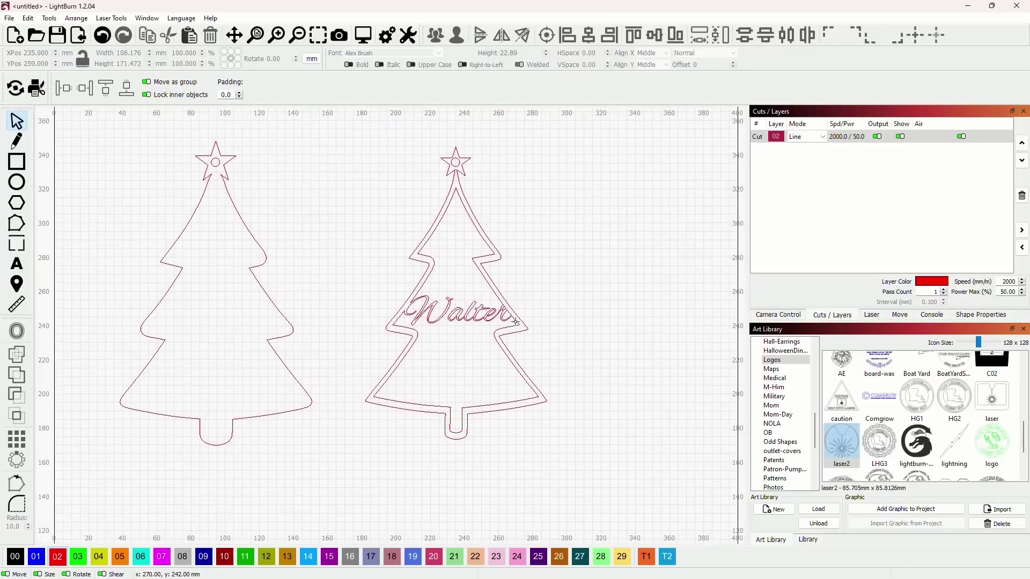
pyautogui.scroll(3, 579, 335)
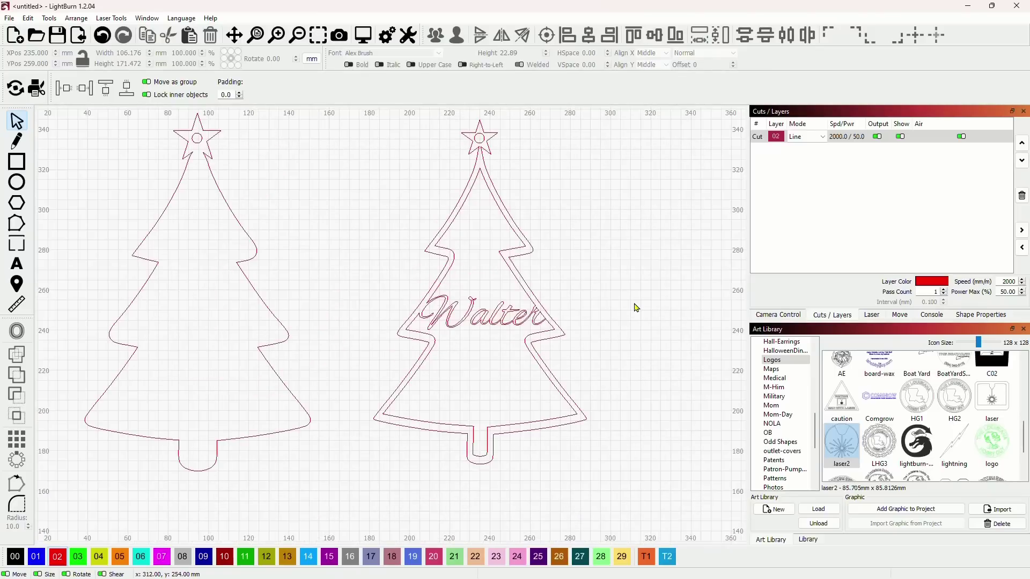
# Set layer 02 to Fill mode to preview the solid areas of both trees.
pyautogui.click(806, 136)
pyautogui.click(807, 150)
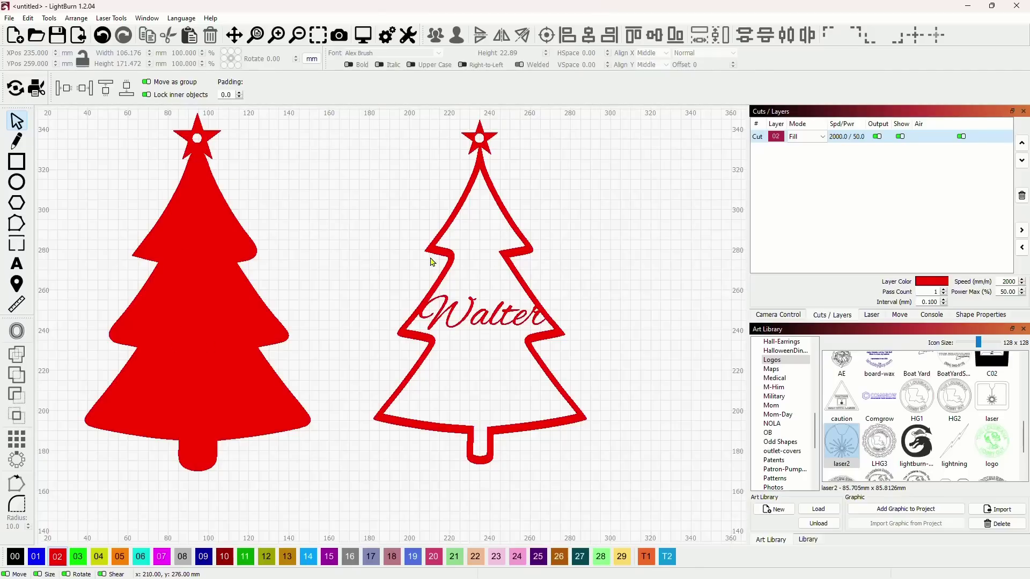
pyautogui.hotkey('alt', 'Down')
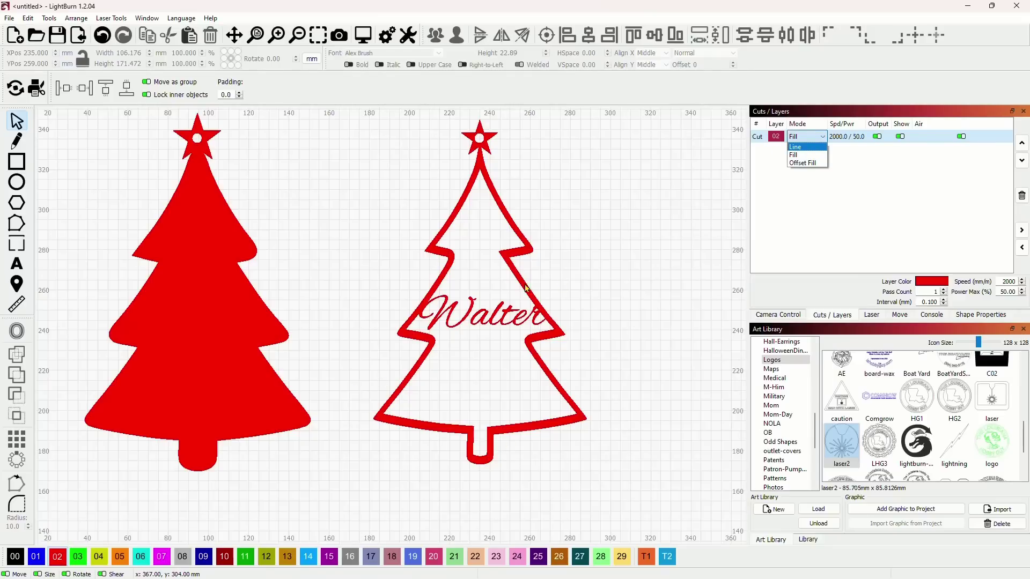
pyautogui.click(600, 250)
# Assign the merged name-and-border tree to blue layer 01 and set that layer's mode to Fill.
pyautogui.click(536, 319)
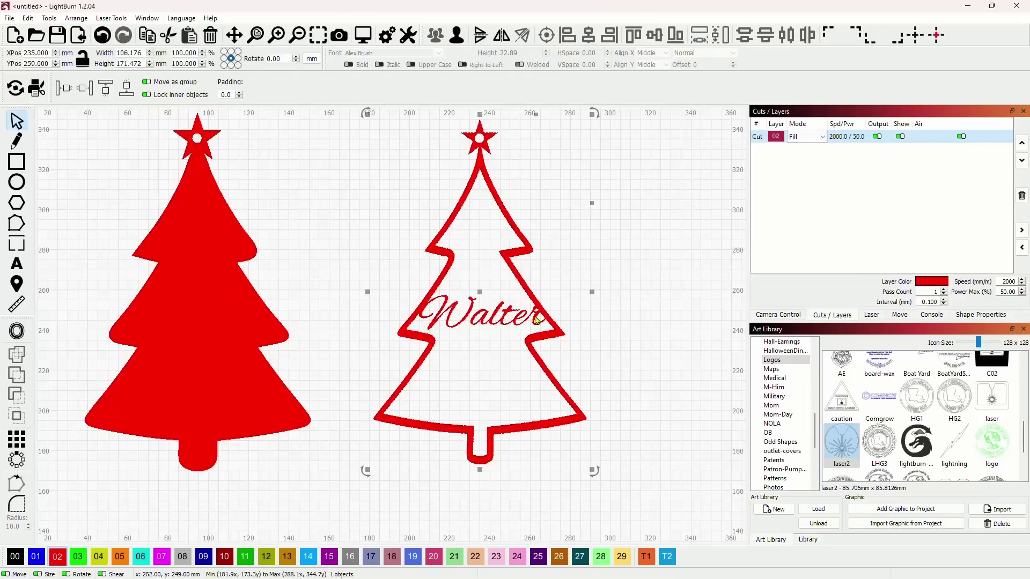
pyautogui.click(36, 556)
pyautogui.click(805, 136)
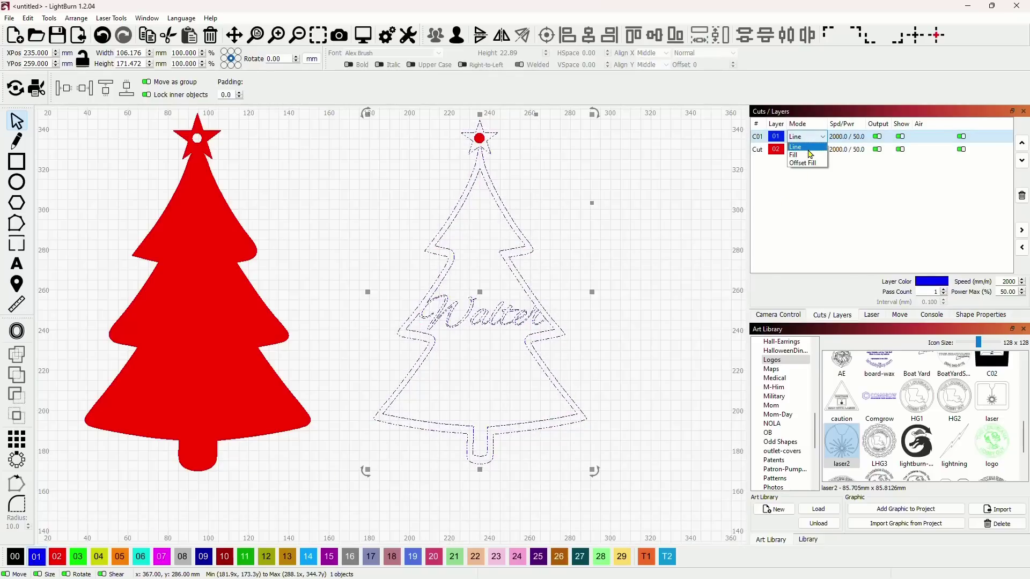
pyautogui.click(800, 151)
# Place the blue name-and-border tree over the backing tree at X 94.543, Y 259 mm and order layer 01 after layer 02.
pyautogui.hscroll(-3, 617, 300)
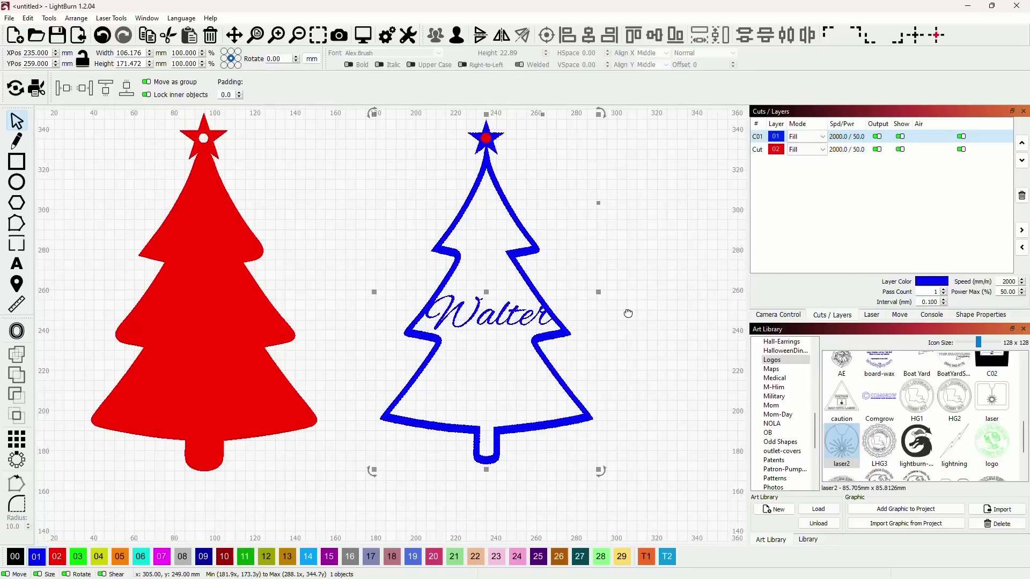
pyautogui.moveTo(571, 310); pyautogui.dragTo(320, 317)
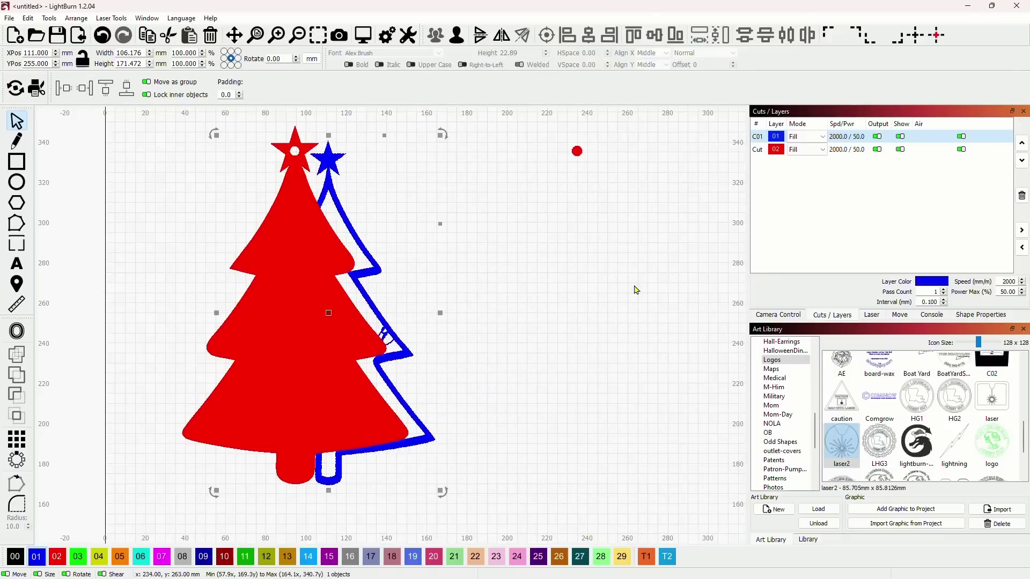
pyautogui.click(1022, 160)
pyautogui.moveTo(330, 318); pyautogui.dragTo(296, 310)
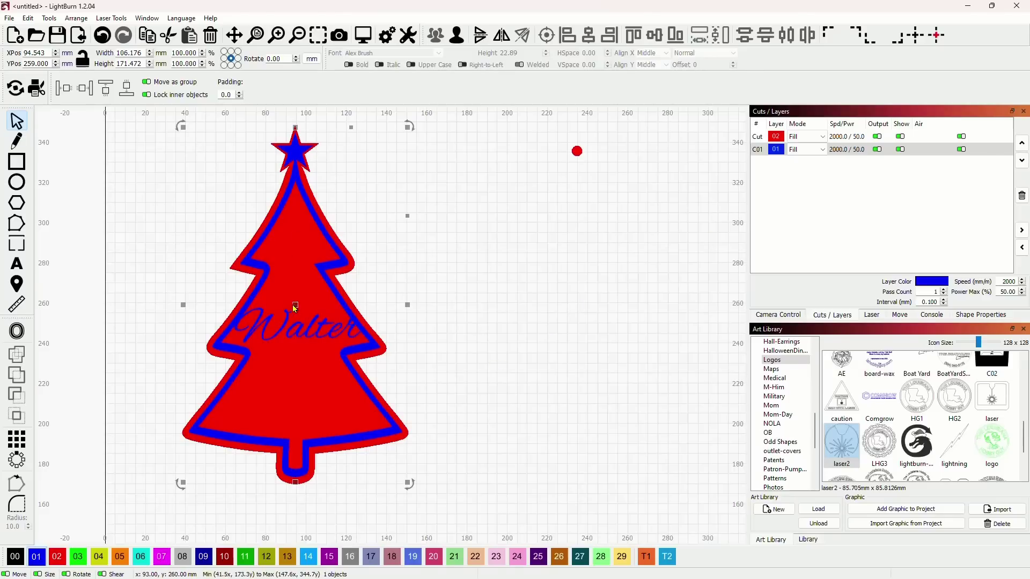
# Undo the overlay moves and layer reordering so the blue border tree sits back over its hanging-hole circle at X 235, Y 259 mm.
pyautogui.moveTo(295, 309); pyautogui.dragTo(545, 313)
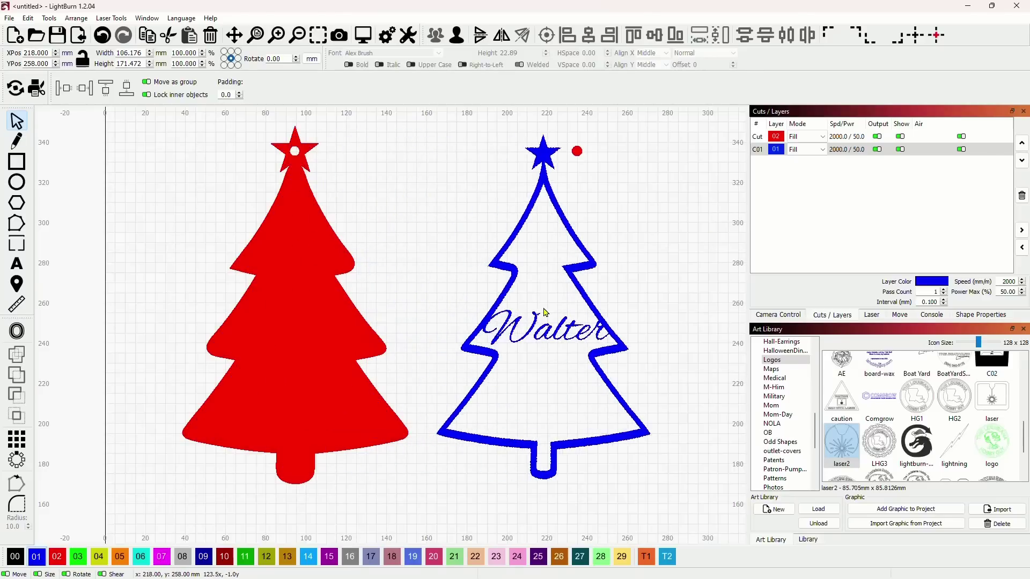
pyautogui.click(104, 37)
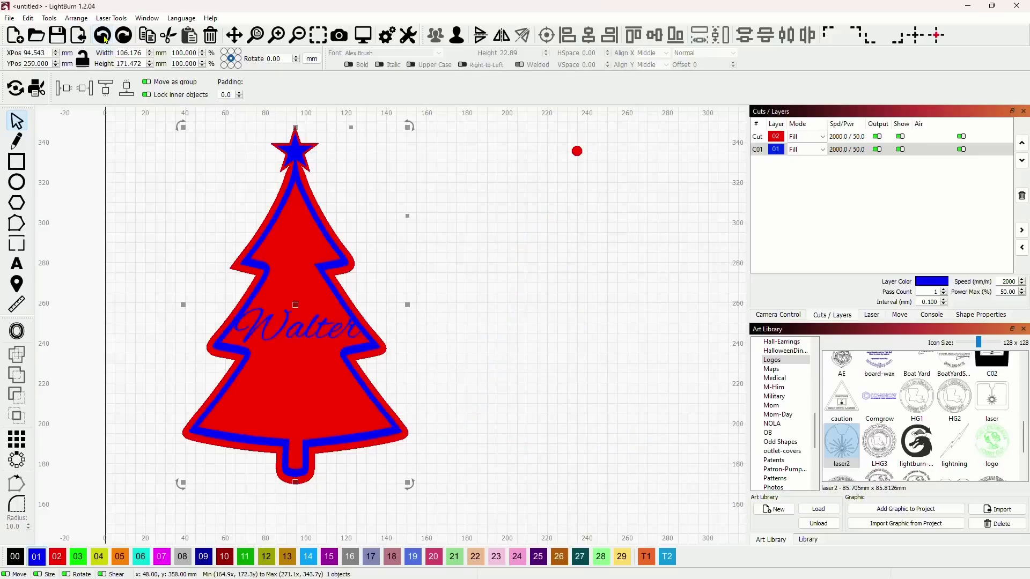
pyautogui.click(104, 36)
pyautogui.click(123, 36)
pyautogui.click(122, 37)
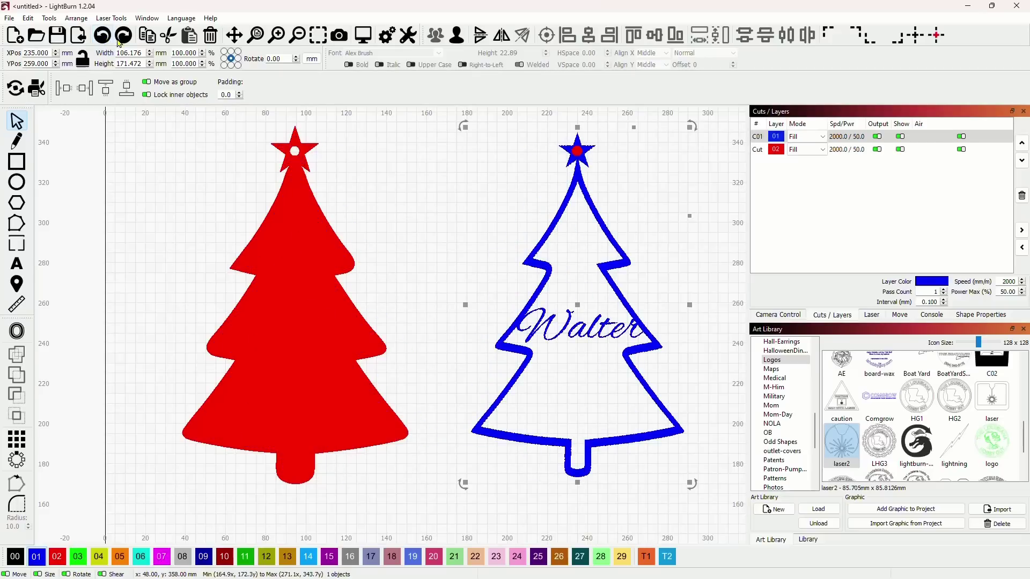
# Assign the hanging-hole circle to blue layer 01 and group it with the name-and-border tree.
pyautogui.click(120, 40)
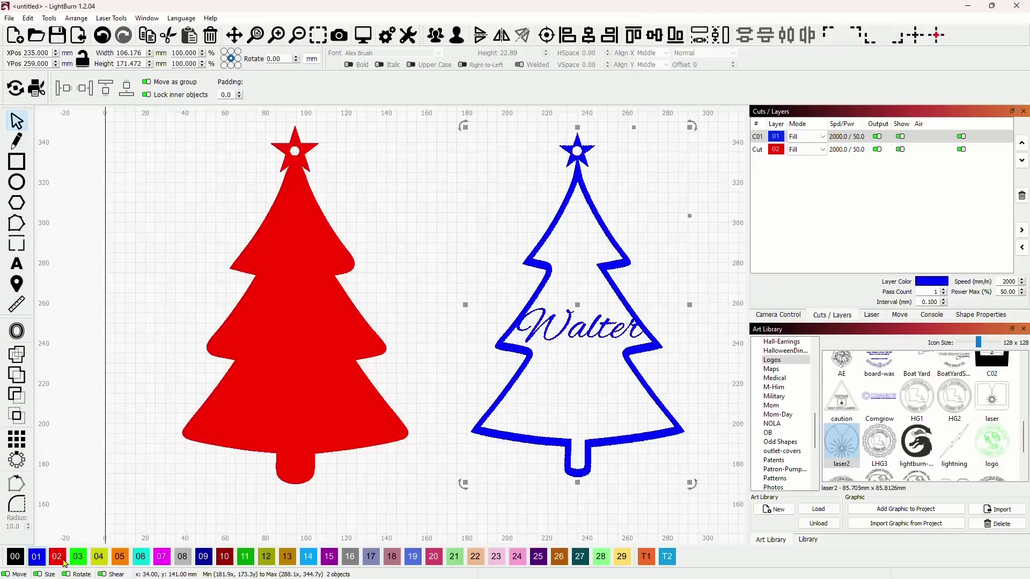
pyautogui.click(435, 36)
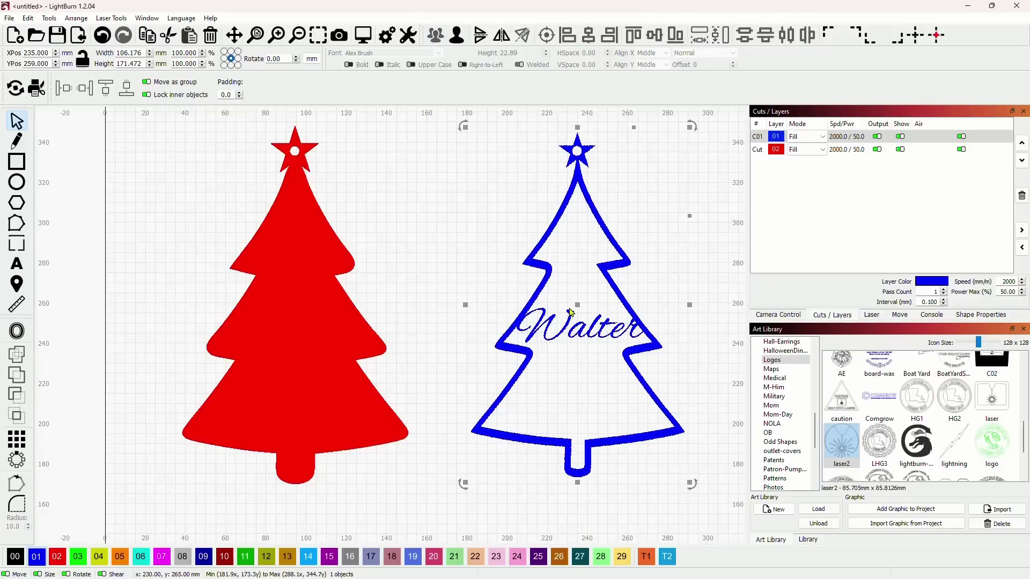
# Overlay the grouped blue tree on the backing tree with layer 01 ordered after 02, and move it back alongside at X 215, Y 262 mm.
pyautogui.moveTo(571, 311); pyautogui.dragTo(293, 306)
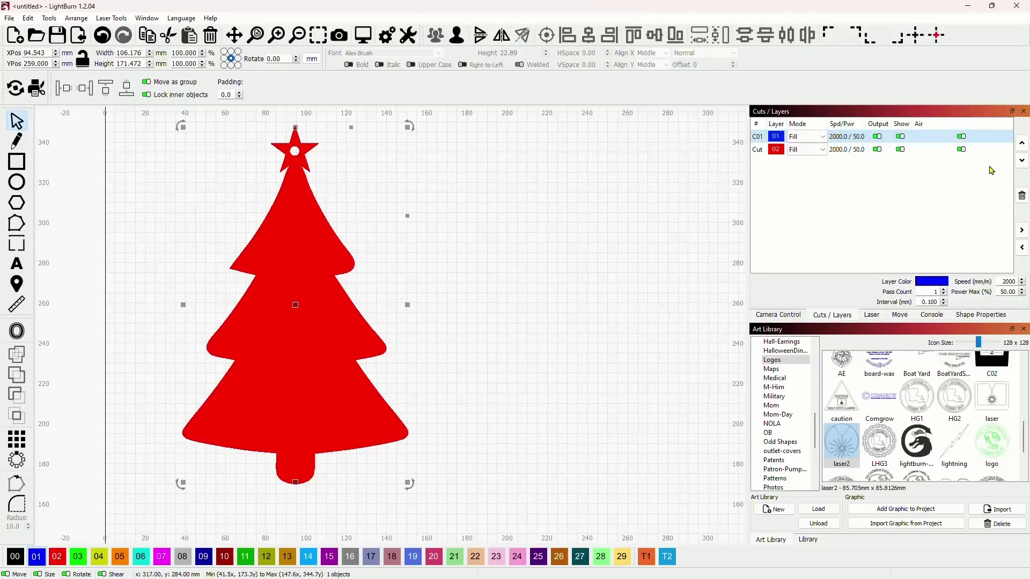
pyautogui.click(1022, 160)
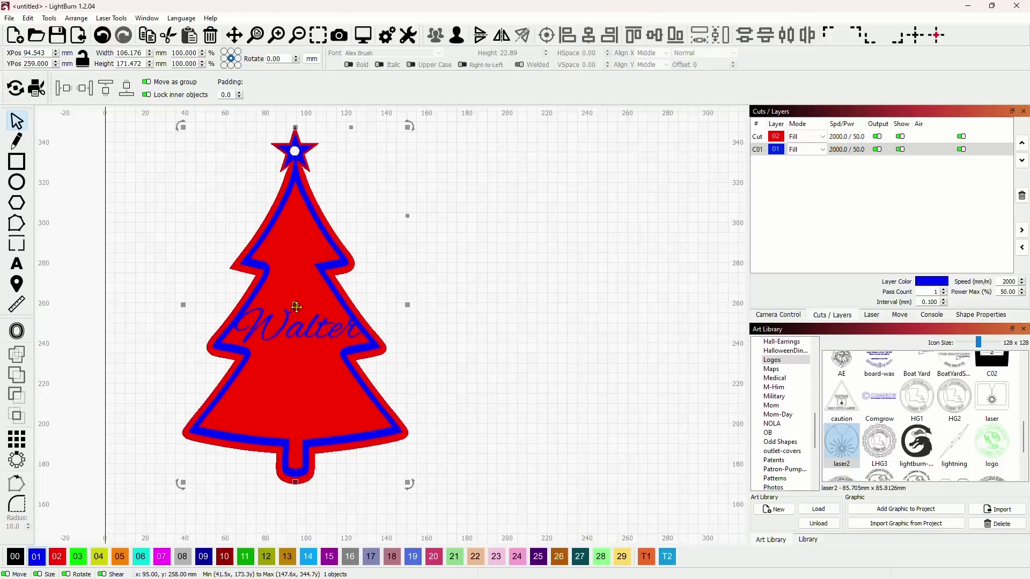
pyautogui.moveTo(296, 307); pyautogui.dragTo(539, 304)
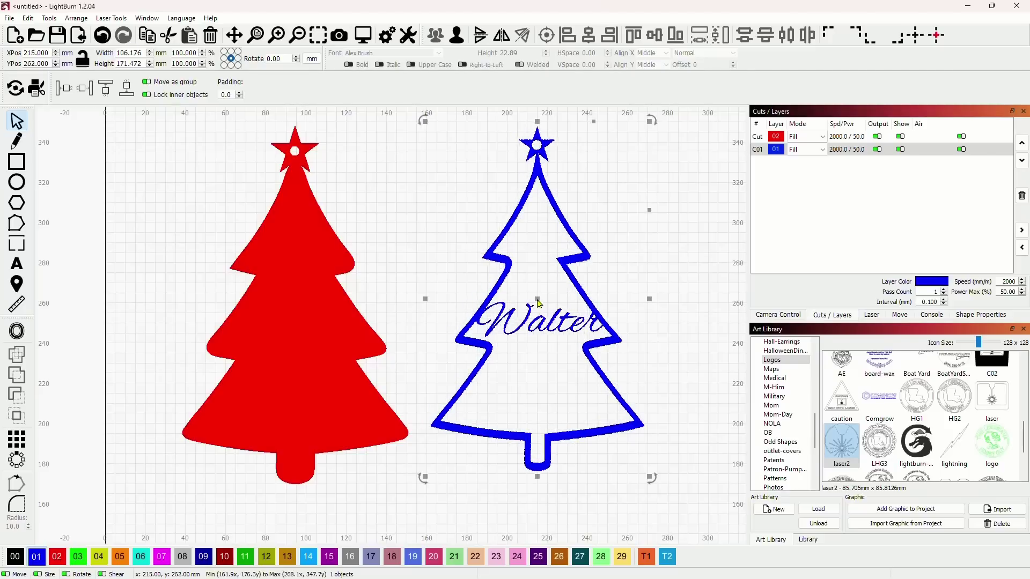
pyautogui.click(675, 316)
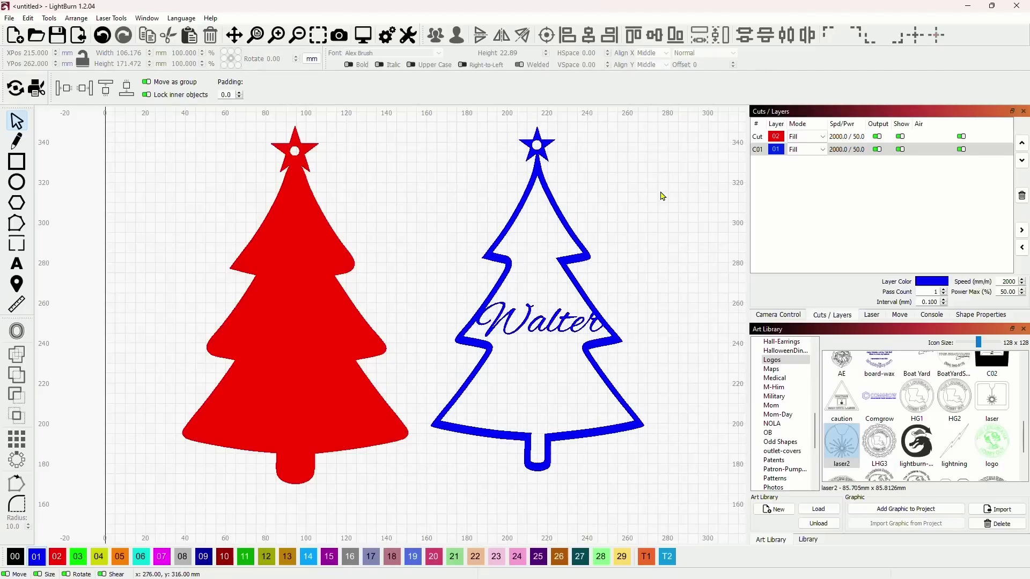